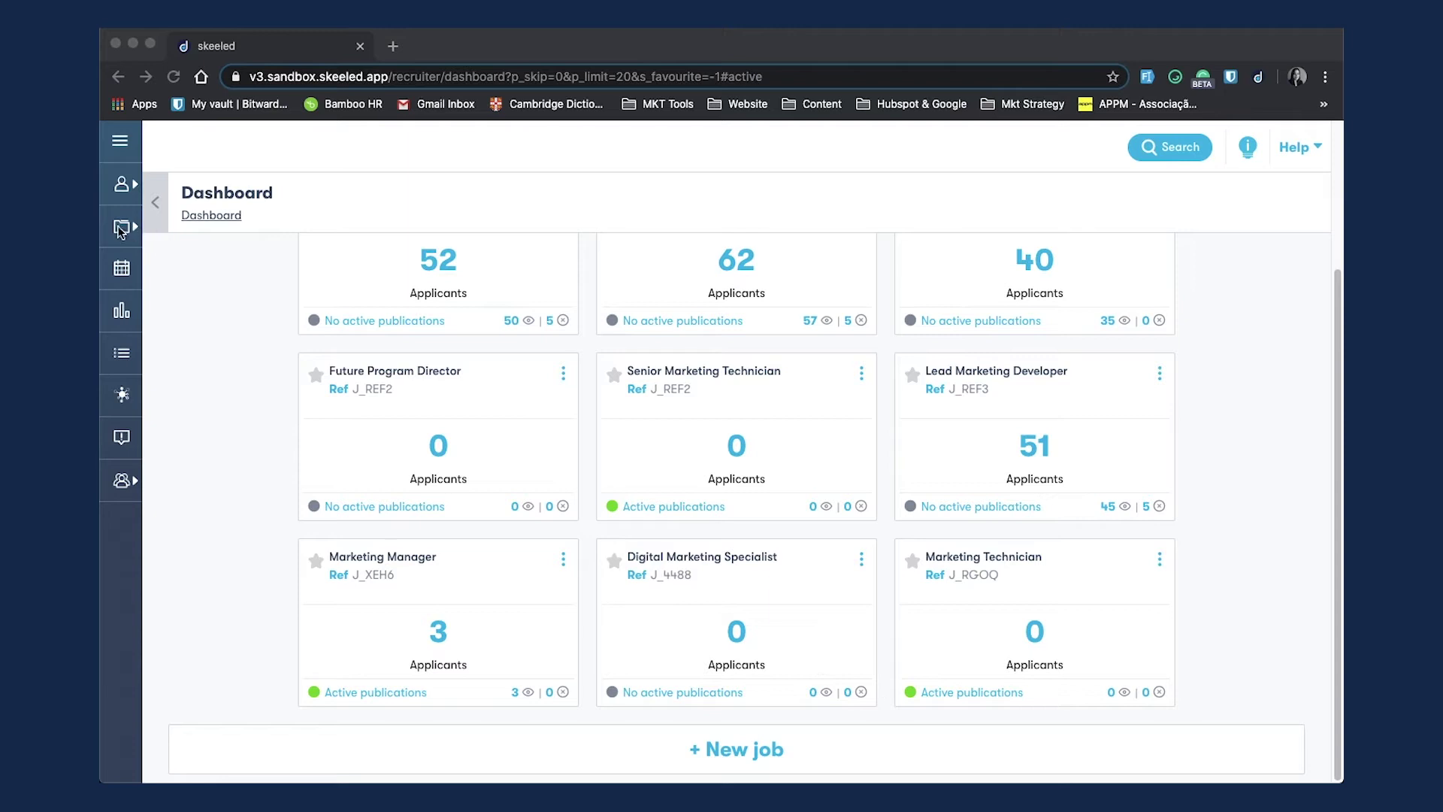
Step: Start creating a new job using the blank new job form
click(135, 229)
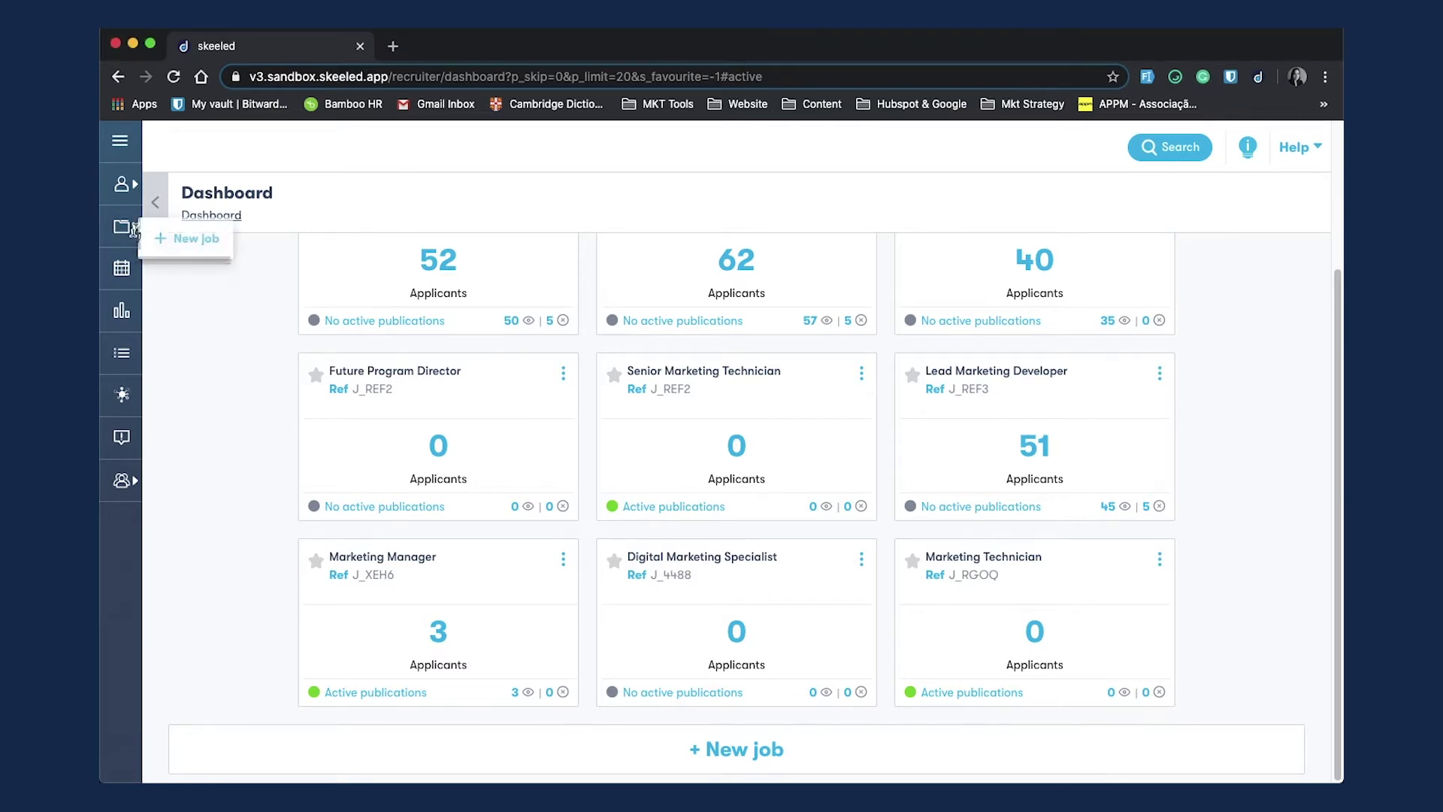
click(726, 750)
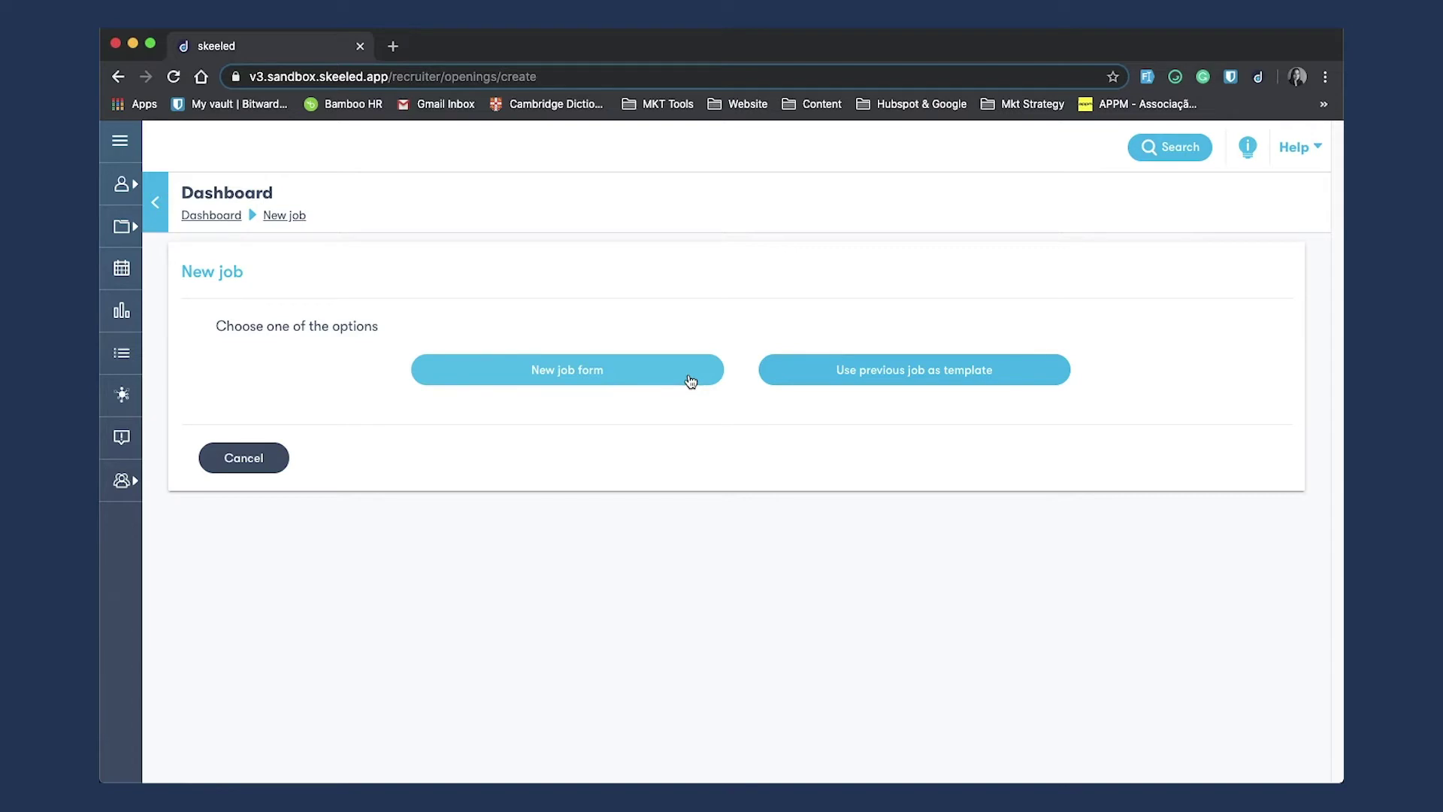
click(690, 382)
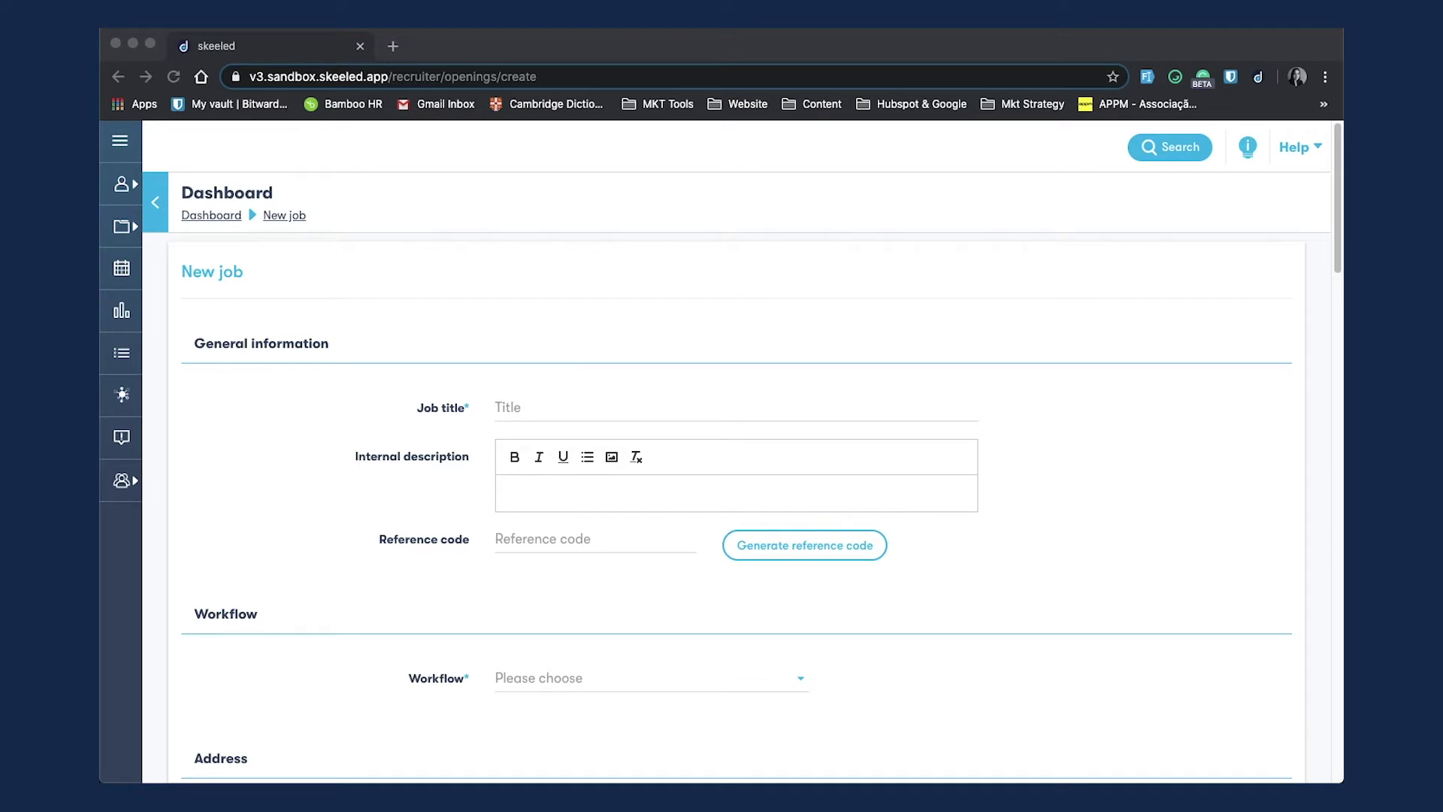
Step: Enter Sales Manager as the job title and add an internal description covering sales team supervision, business plans, targets and training
click(560, 407)
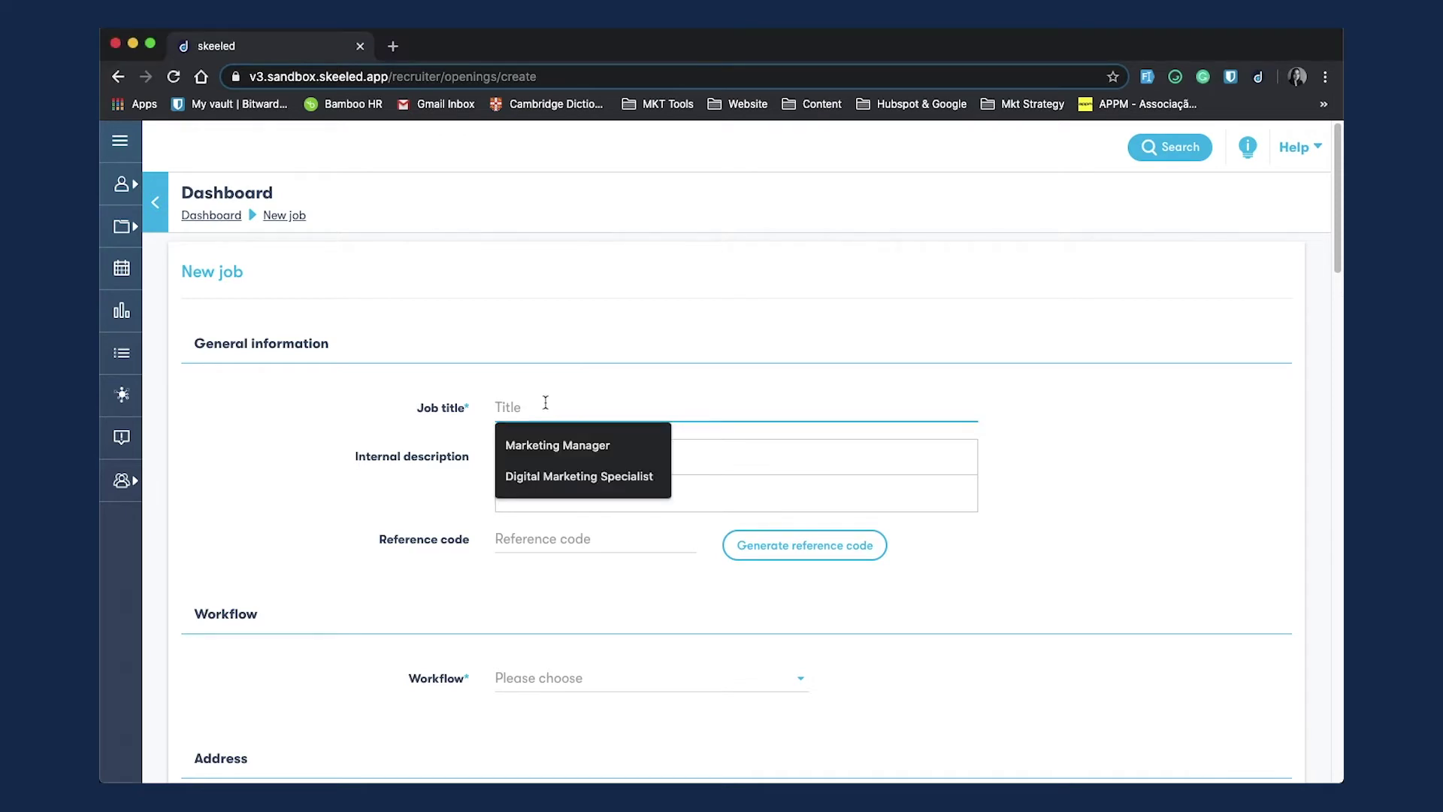
text(Sales Manager)
click(533, 487)
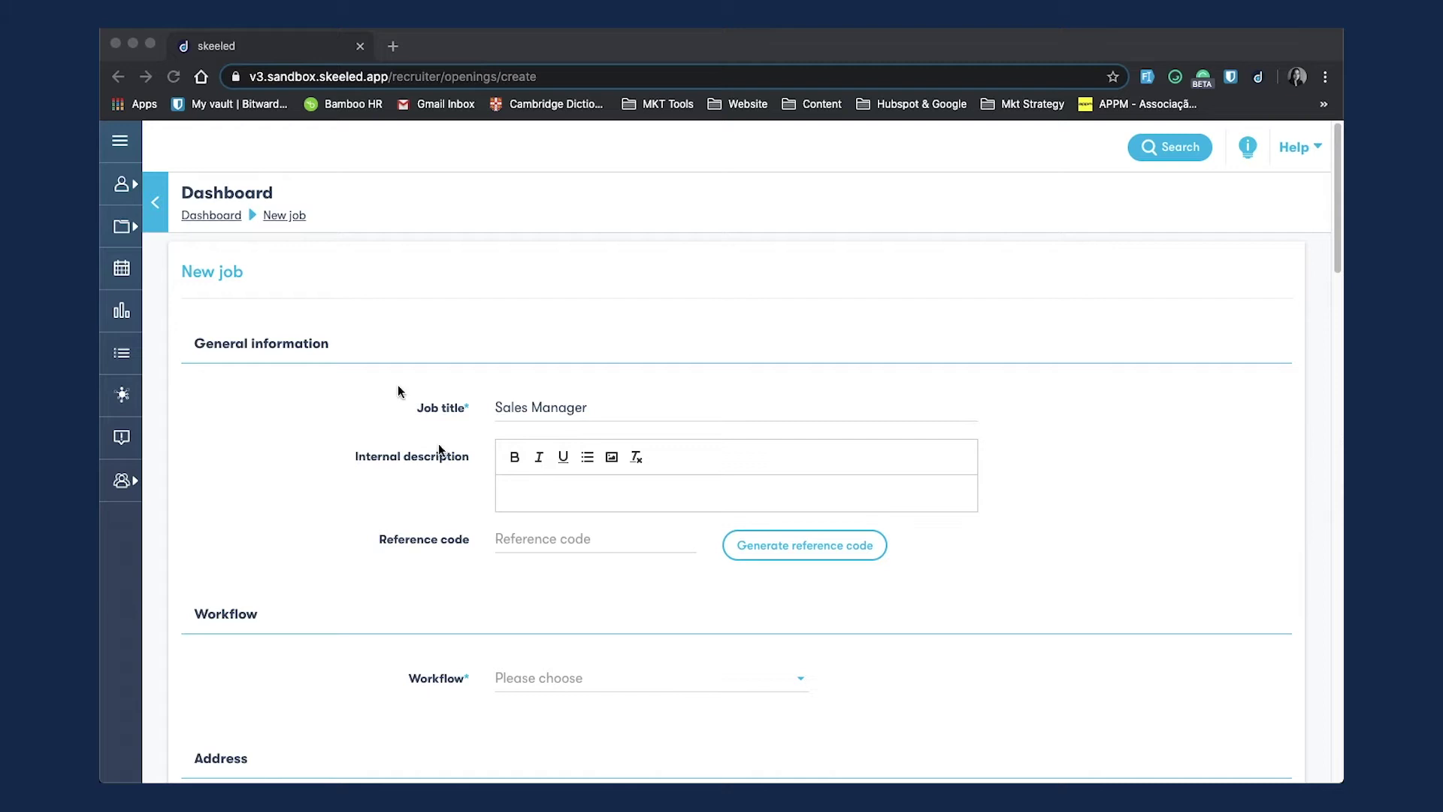
click(516, 485)
text(Responsible for supervising and organising the sales team. In charge of managing organisational sales by developing business plans, meeting planned goals and overseeing the activities and performance of the sales team by tracking sales goals, setting individual sales targets, and facilitate the ongoing training of your salespeople.)
Step: Generate a reference code for the job and assign it the Longer Workflow
scroll(363, 508, down, 3)
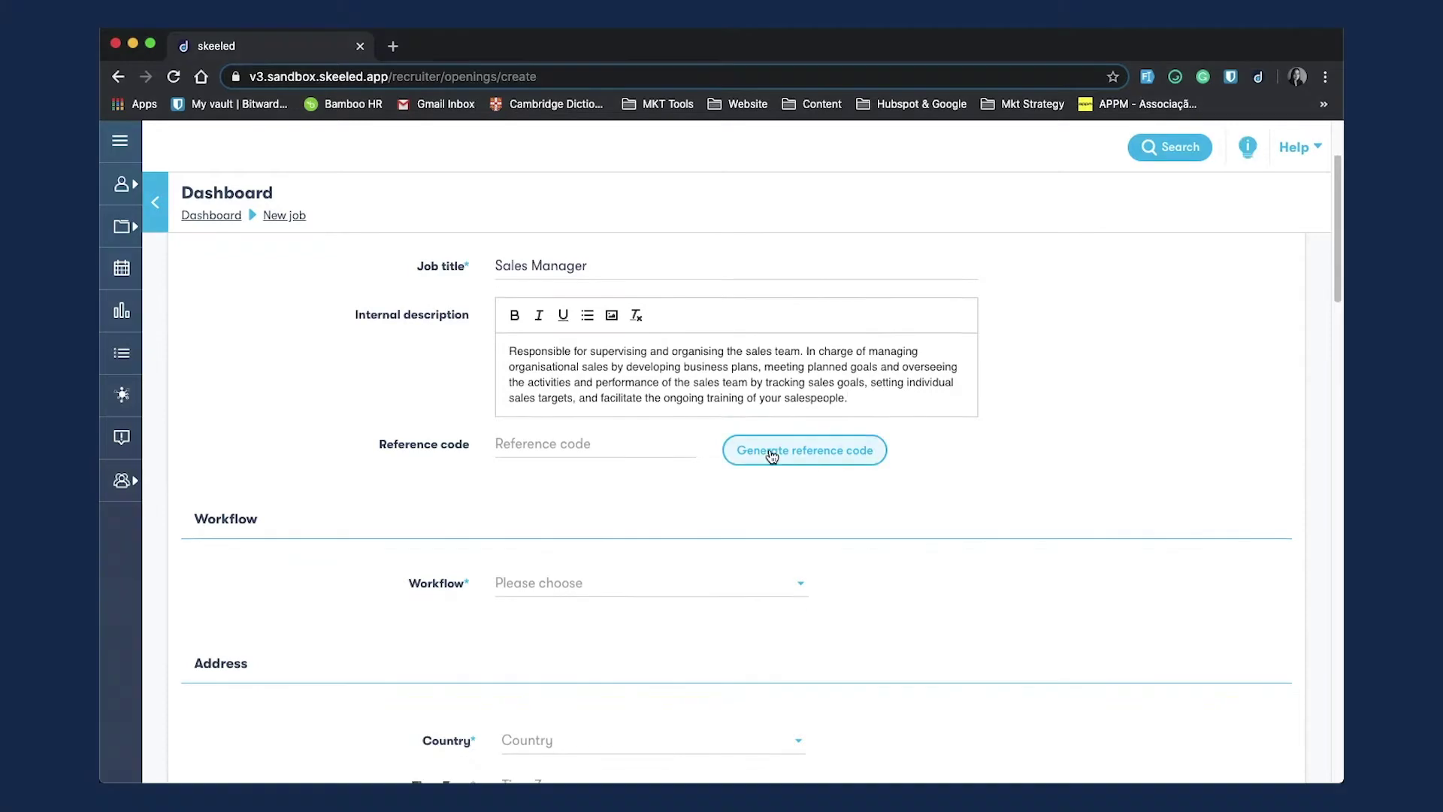
click(774, 472)
scroll(644, 548, down, 7)
click(639, 324)
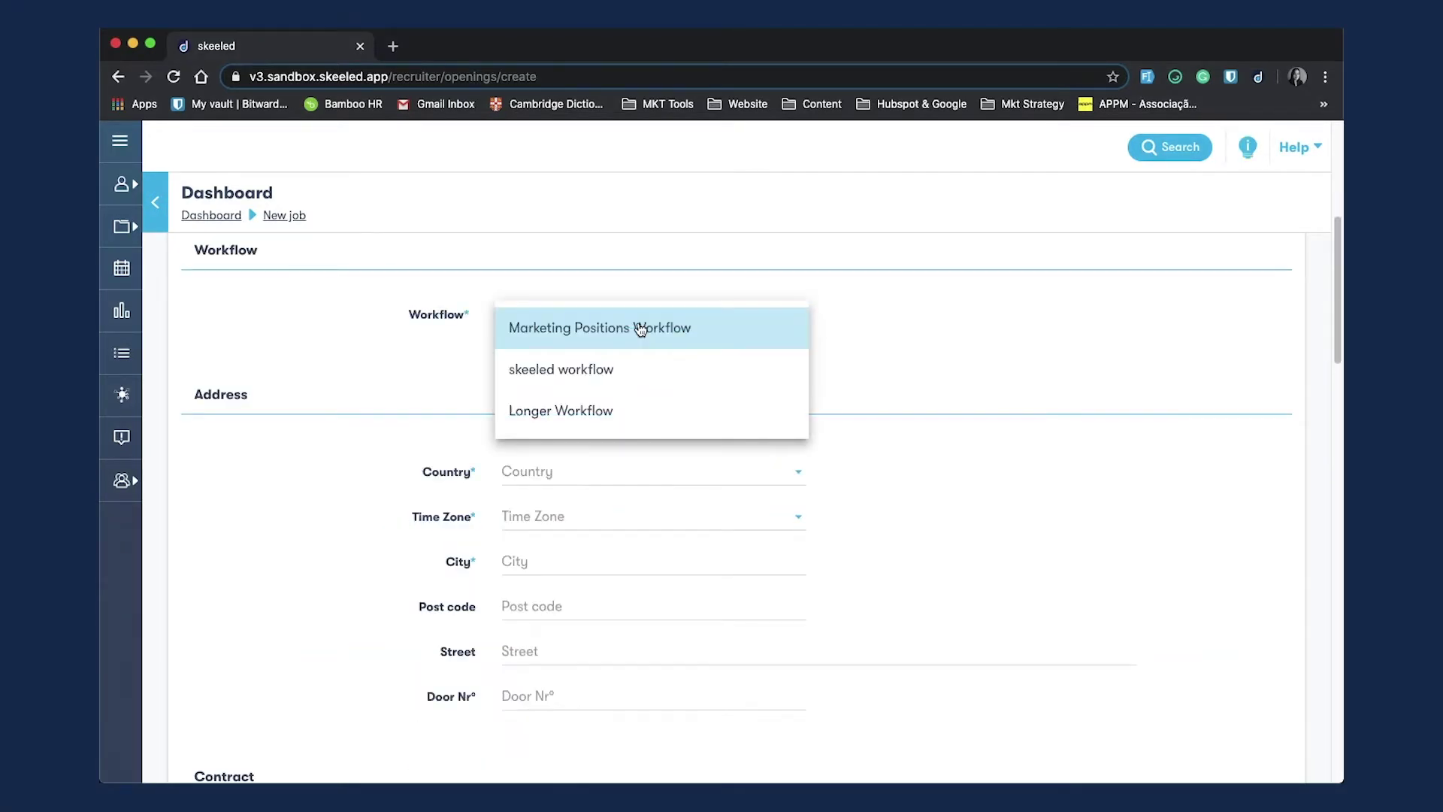
click(637, 410)
Step: Complete the job's address with Portugal, the Europe/Lisbon time zone, and the city, post code, street and door number
scroll(1030, 538, down, 4)
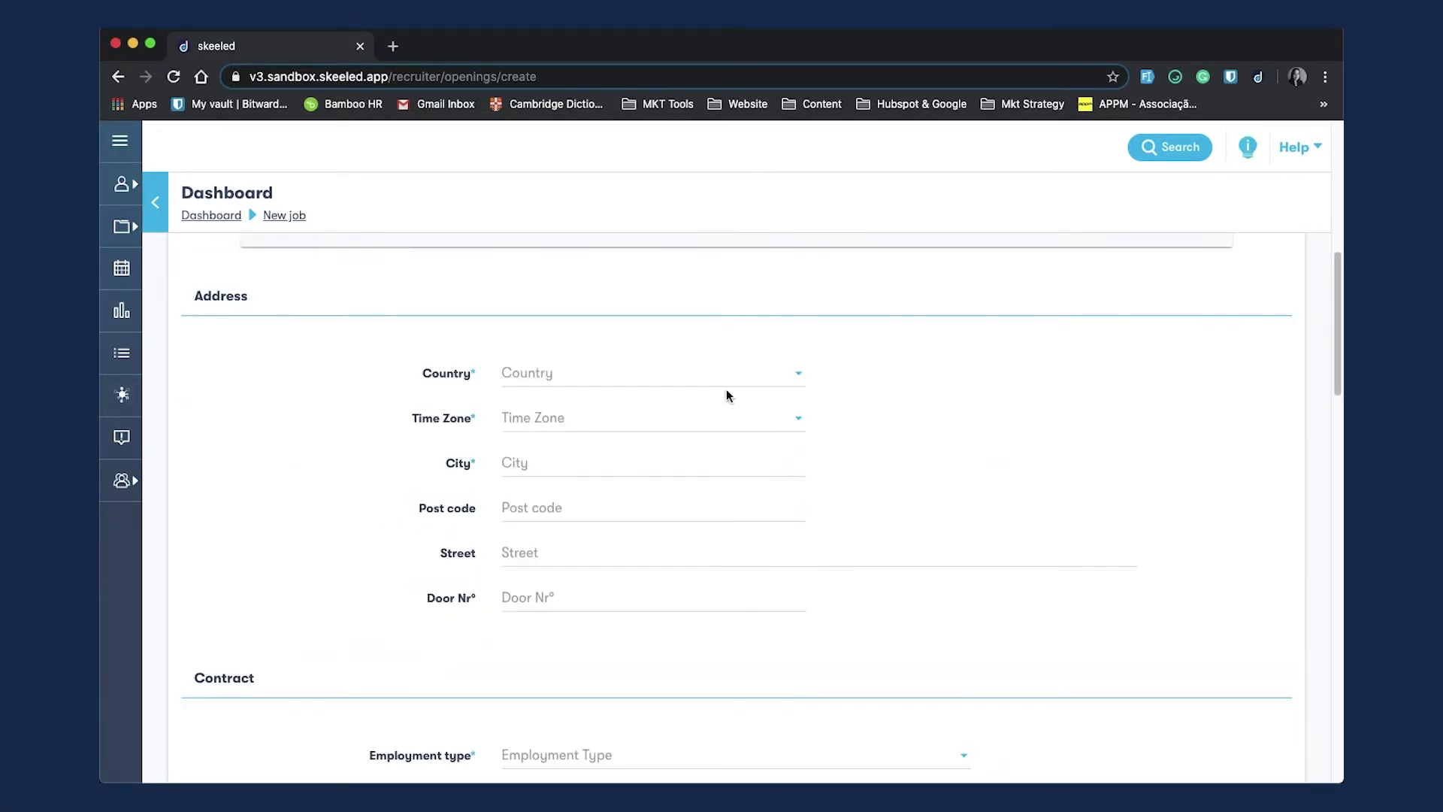
click(714, 379)
click(669, 421)
click(659, 425)
click(594, 460)
click(558, 598)
click(549, 635)
Step: Set the contract to Full-Time, Permanent contract, 40 hours per week, with a duration of 12 and a period of Months
scroll(968, 530, down, 6)
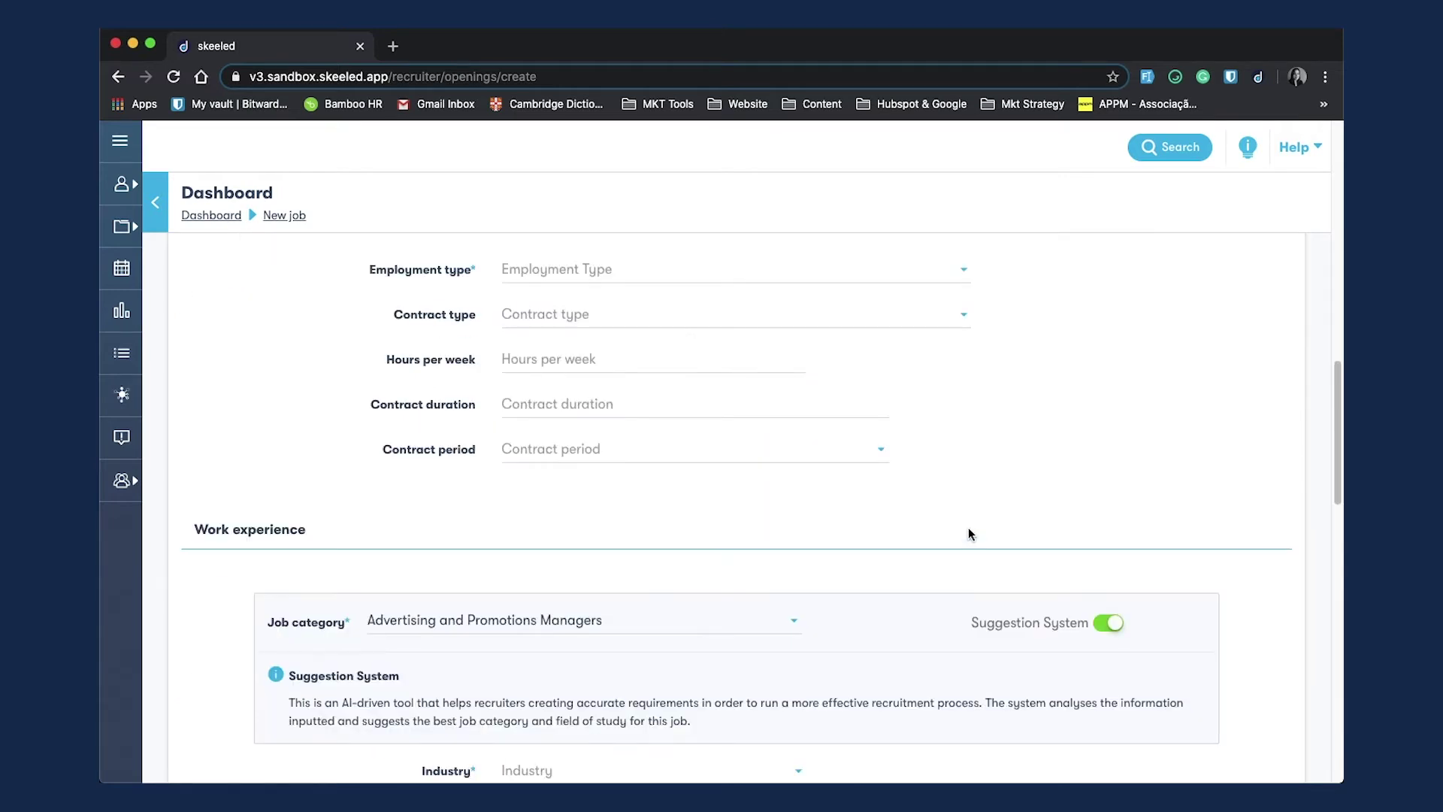
click(631, 272)
click(620, 308)
click(602, 316)
click(591, 353)
click(583, 358)
click(561, 394)
click(564, 403)
click(563, 430)
click(538, 449)
click(535, 498)
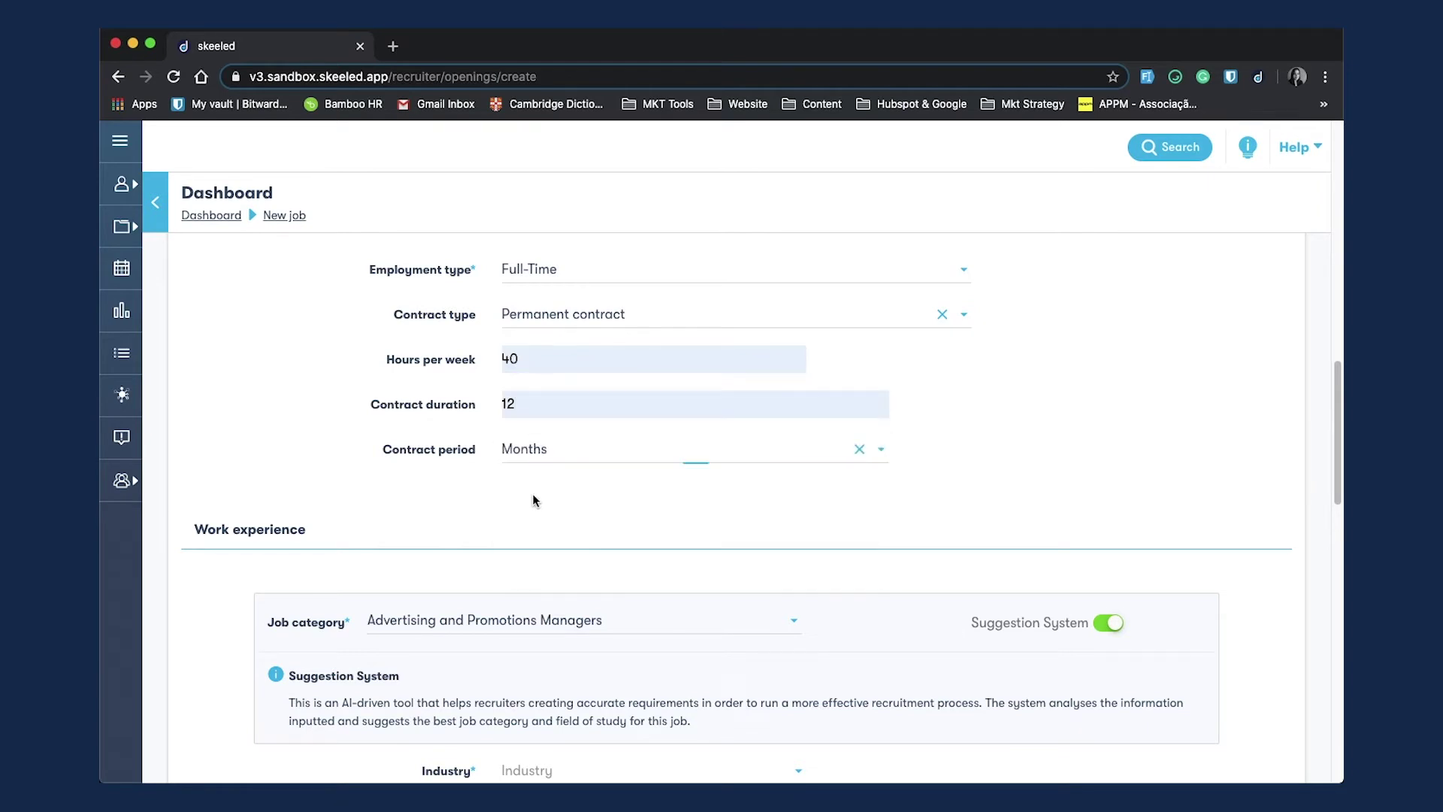
Step: Set the work experience requirements to the Apparel and Fashion industry with 4 or more years of experience
scroll(772, 530, down, 2)
scroll(902, 490, down, 1)
click(698, 535)
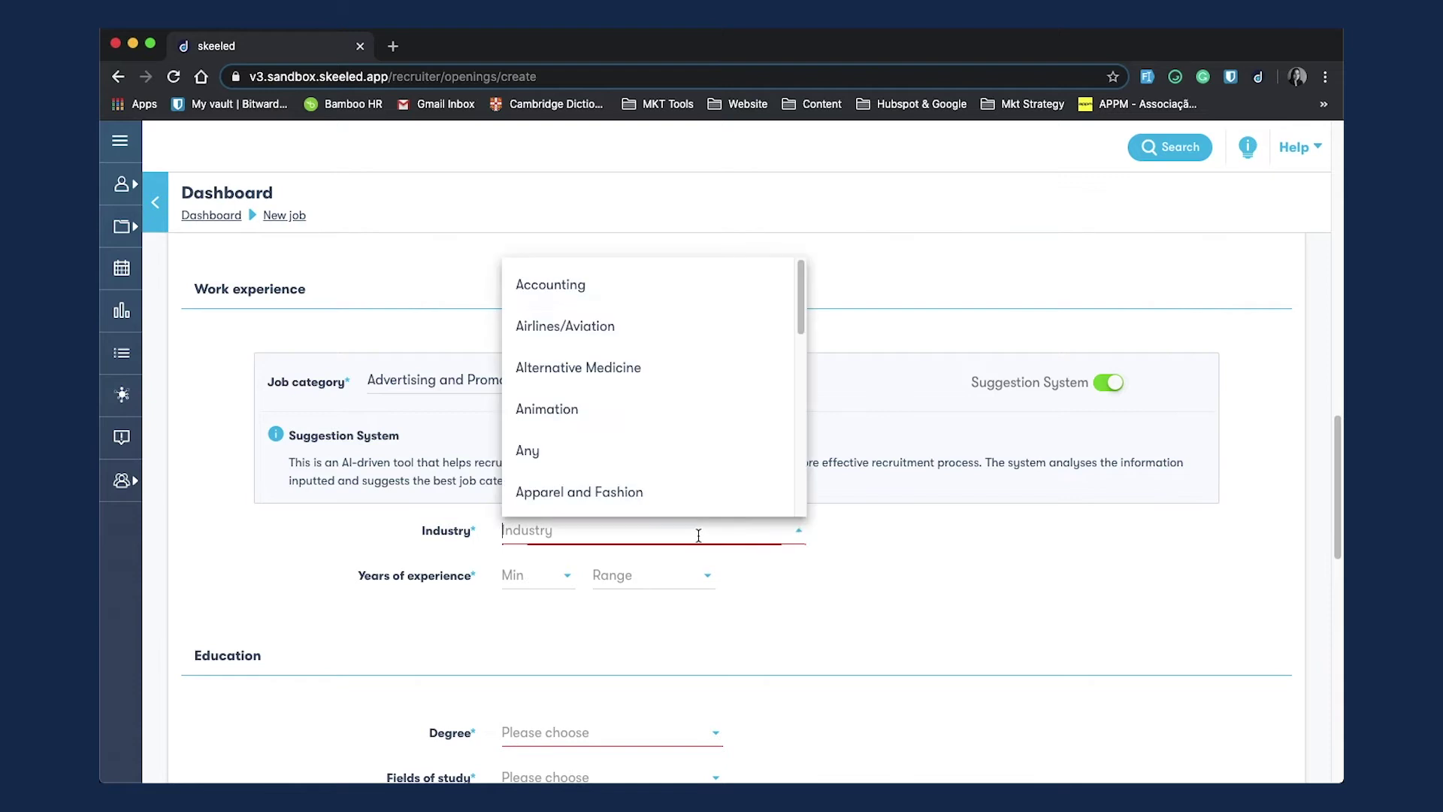
click(698, 489)
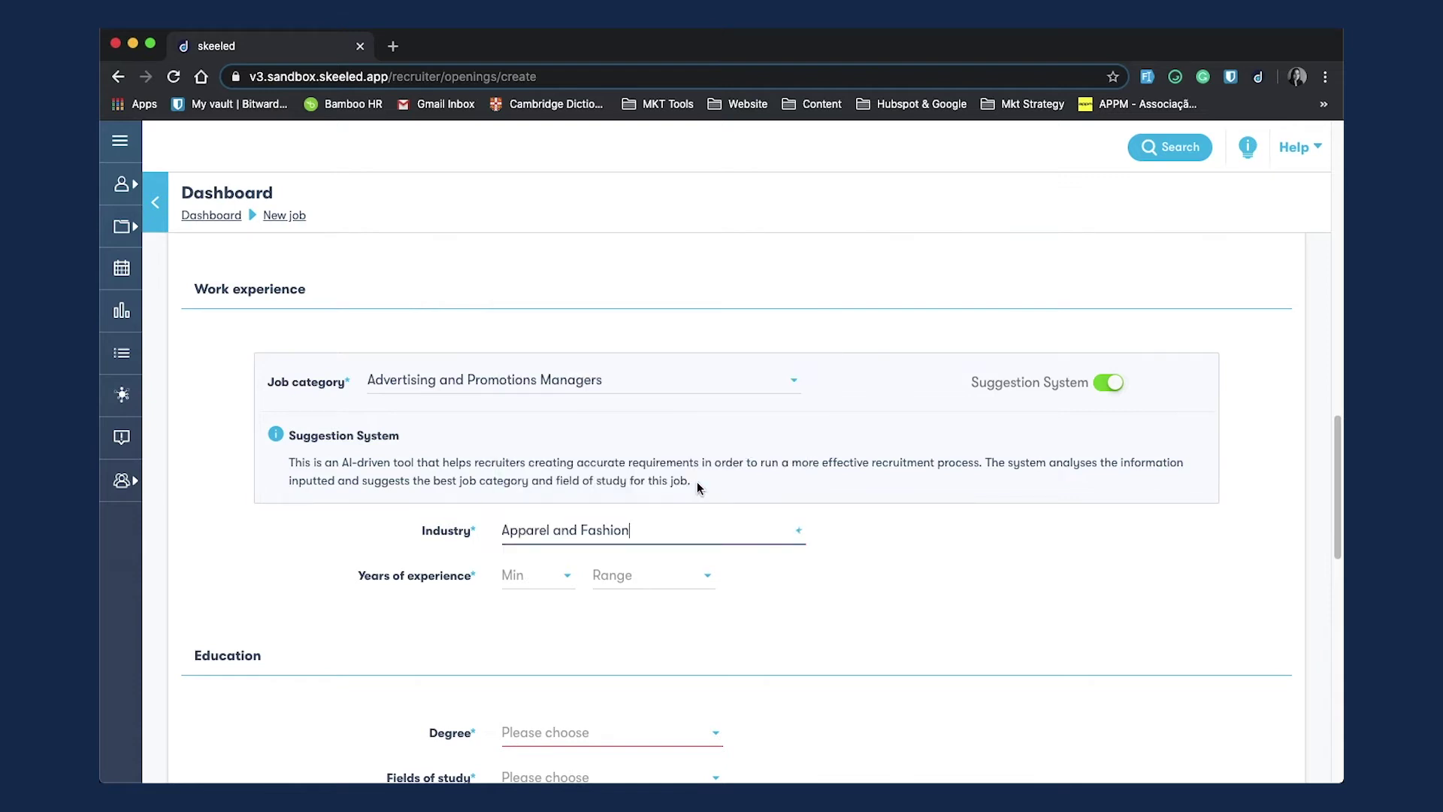
click(525, 587)
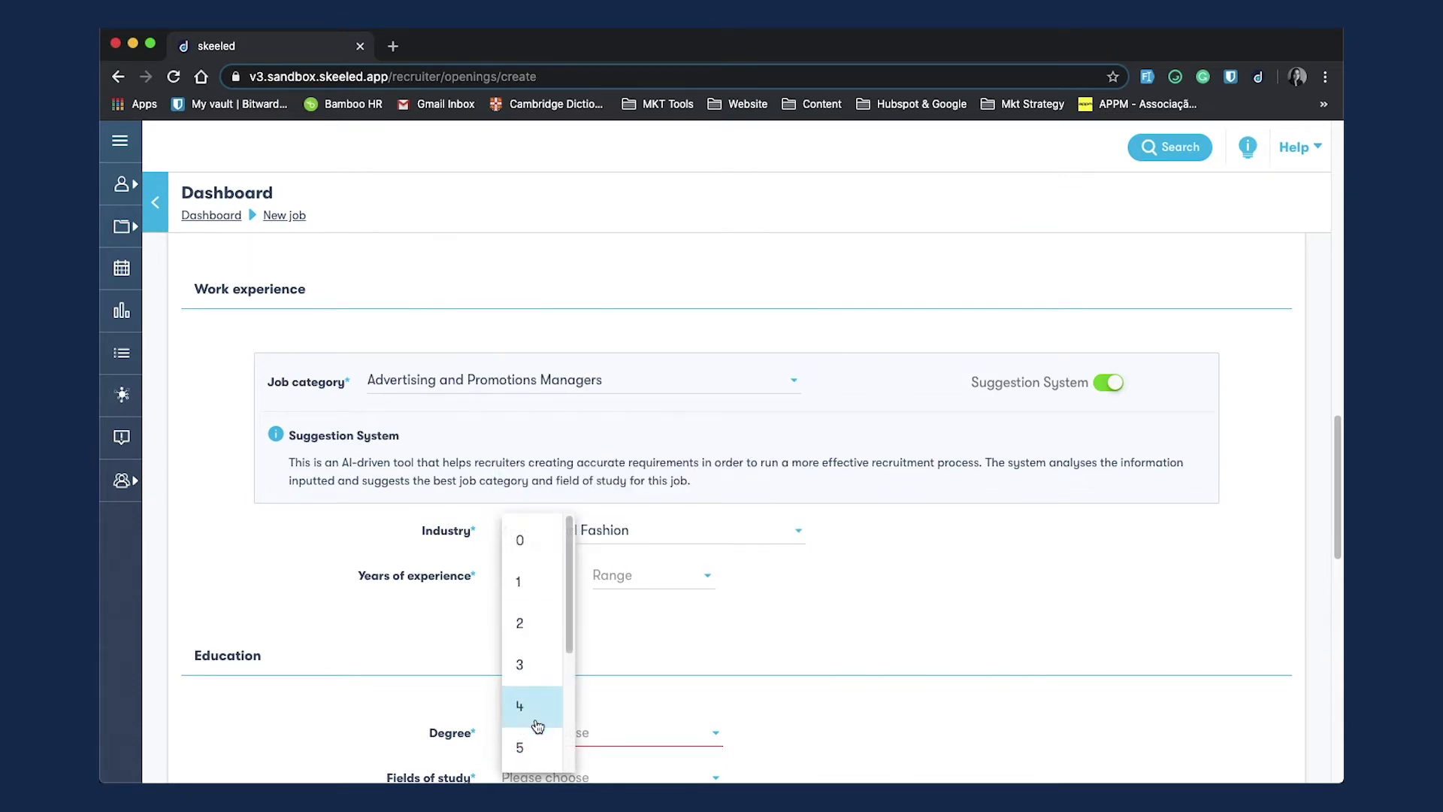
click(530, 706)
click(654, 574)
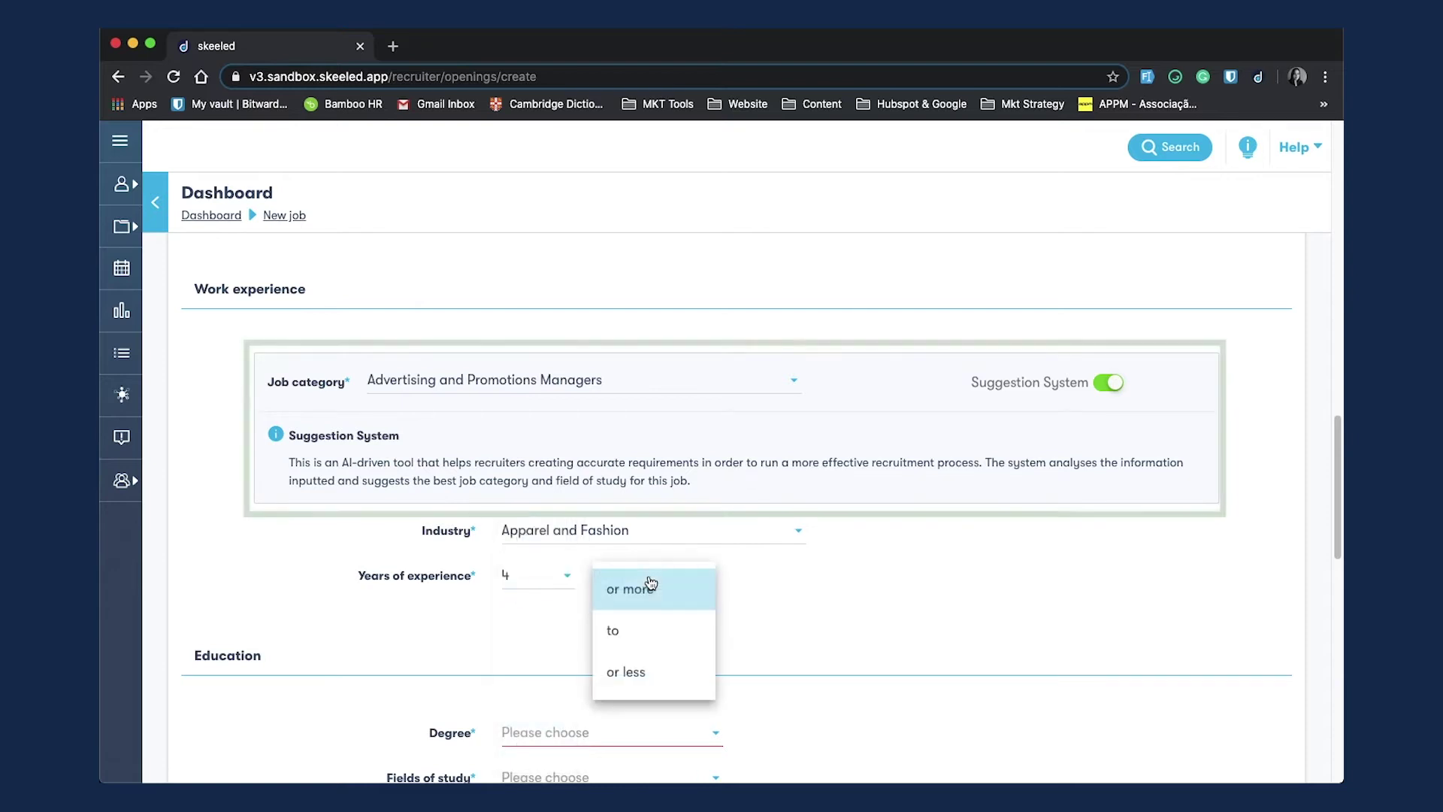
click(652, 594)
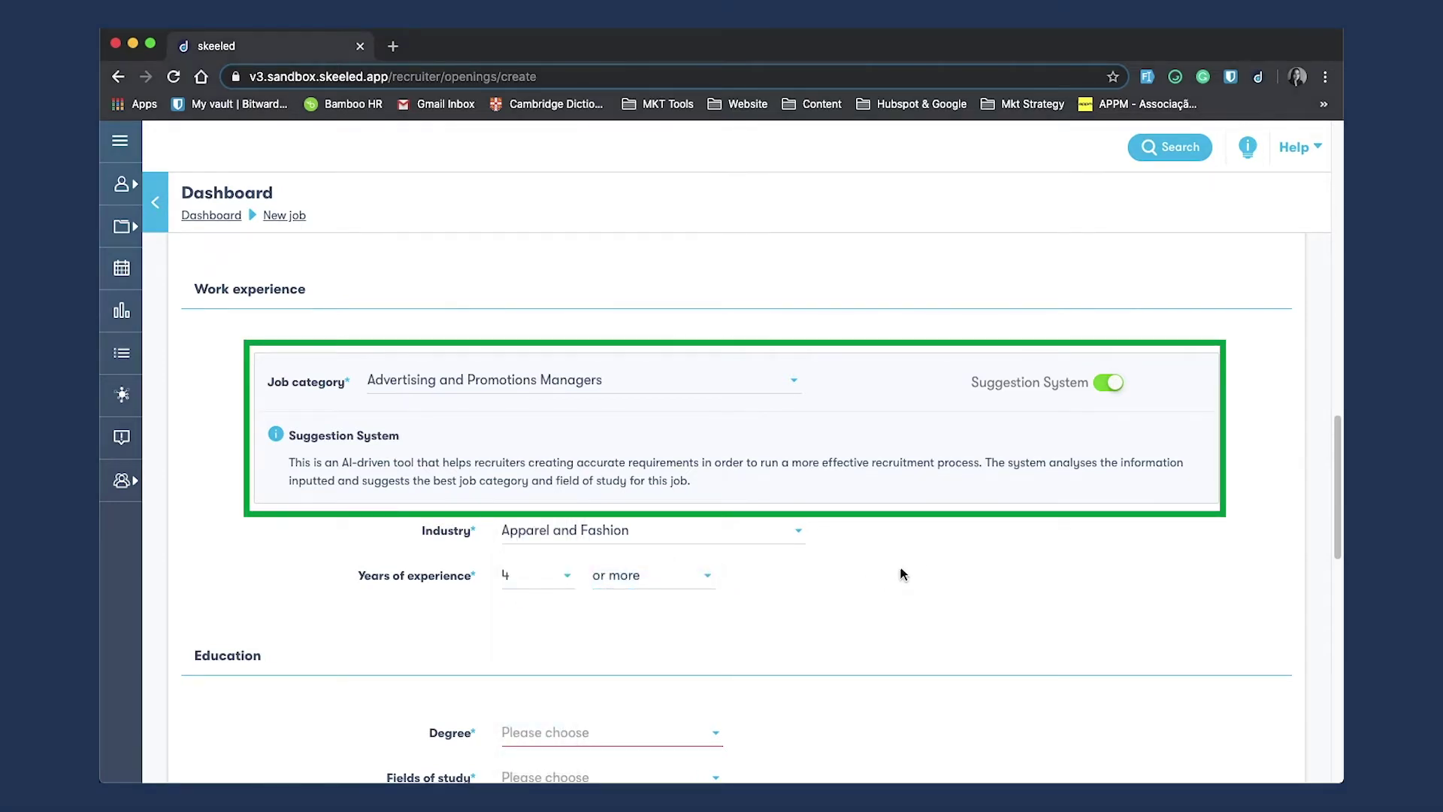
Step: Set the education requirements to a Master degree in Management and administration
scroll(903, 573, down, 3)
click(545, 465)
click(534, 706)
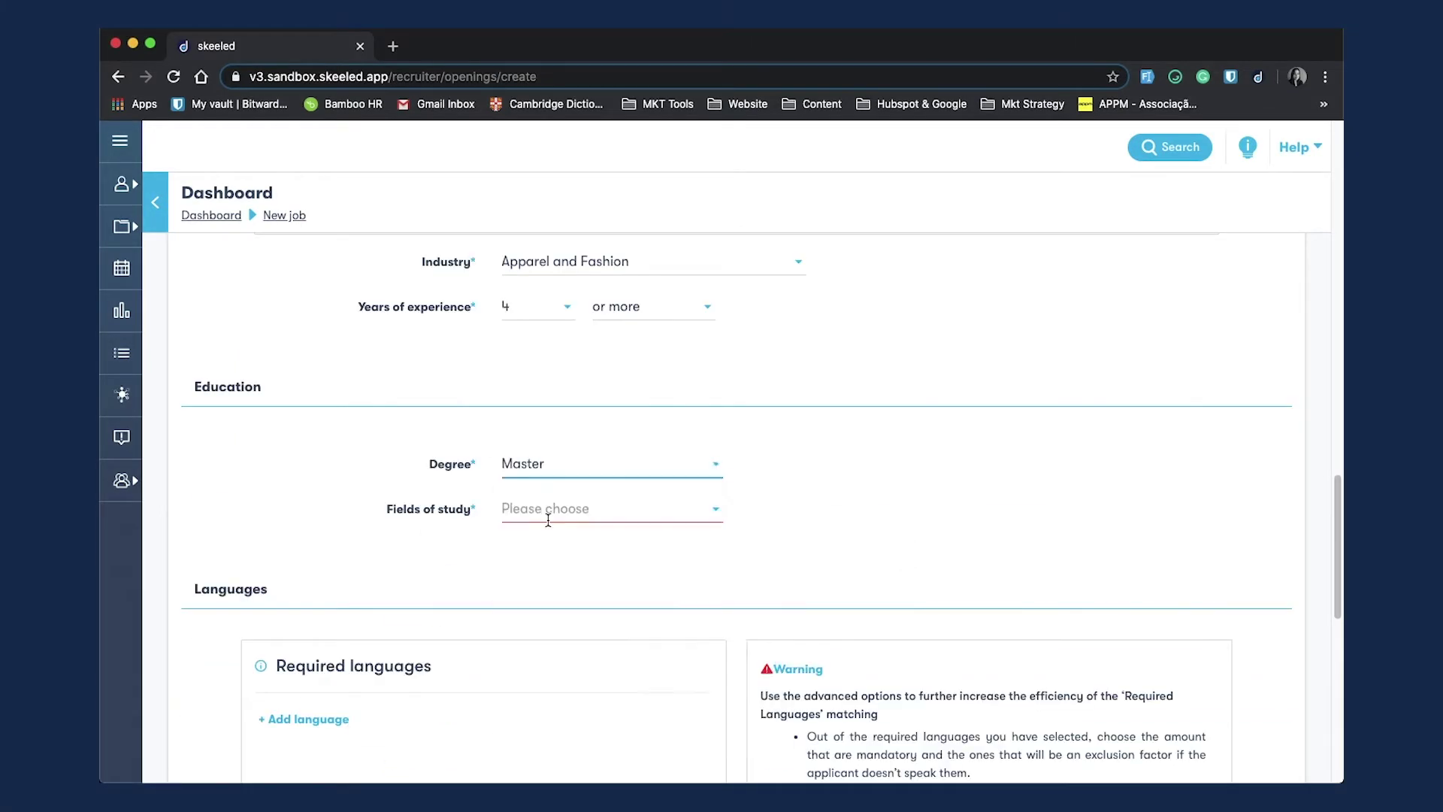
click(556, 508)
scroll(683, 641, down, 1)
click(691, 704)
Step: Add English as a required language with C2 for reading, writing and speaking
scroll(959, 436, down, 4)
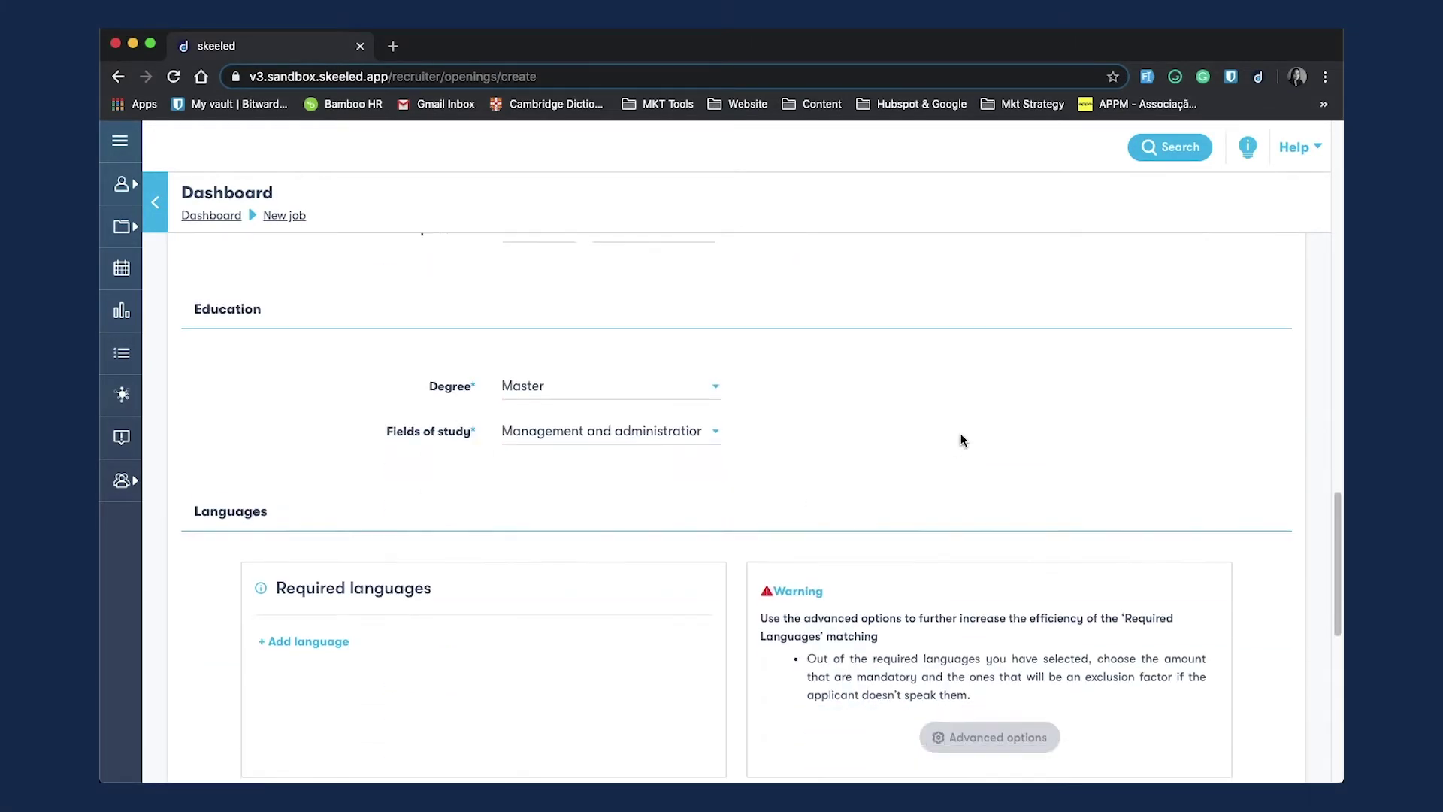
click(308, 458)
click(301, 539)
click(406, 676)
click(500, 676)
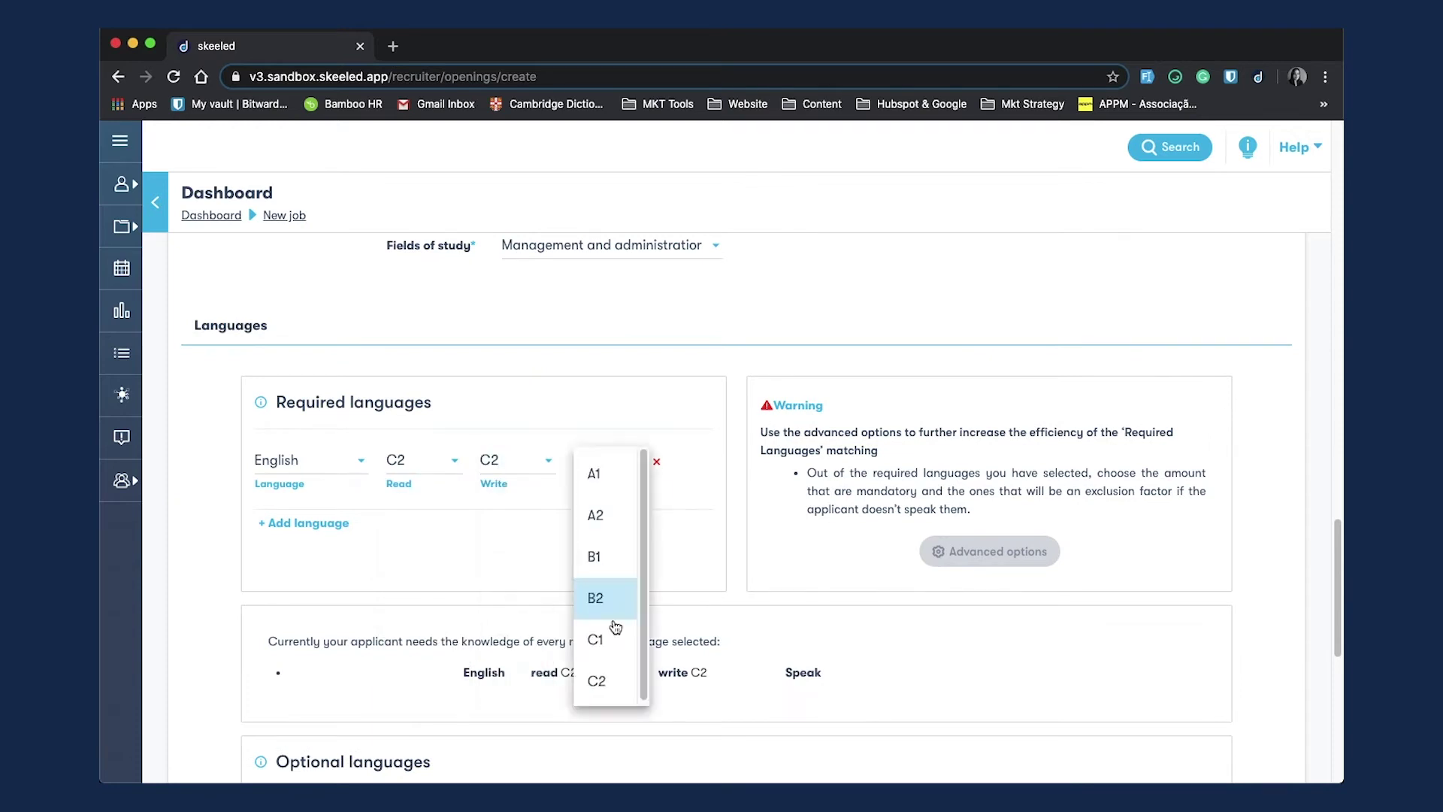
click(596, 676)
Step: Add French as a second required language with C2 for reading, writing and speaking
click(289, 519)
scroll(361, 391, down, 2)
click(315, 451)
click(405, 733)
click(500, 733)
click(594, 733)
Step: Add German as a third required language with C1 for reading, writing and speaking
click(308, 577)
click(308, 567)
click(308, 496)
click(421, 568)
click(406, 647)
click(515, 568)
click(499, 646)
click(609, 567)
click(593, 646)
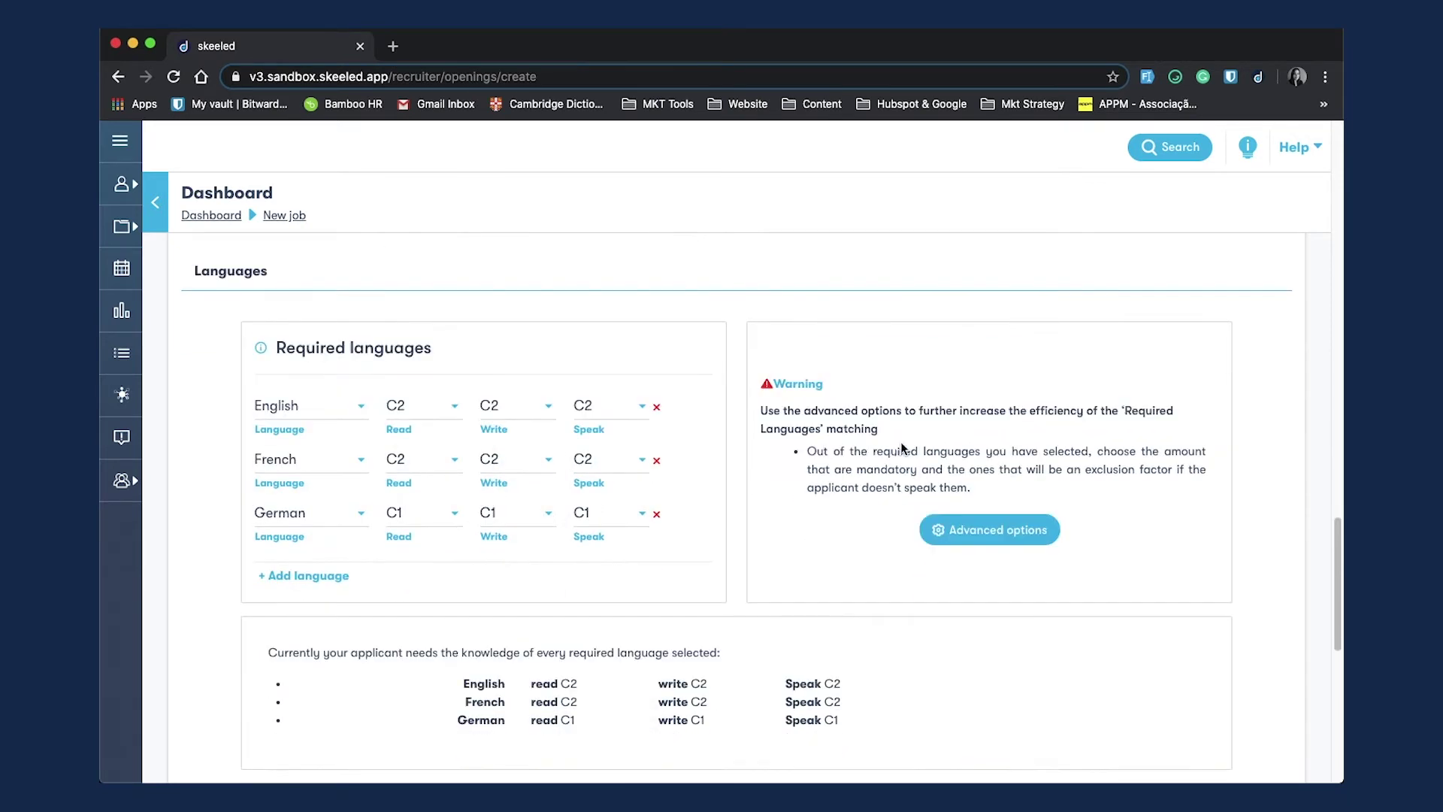
Step: Set the number of mandatory languages to 2 in the advanced options and mark English as an exclusion factor
click(990, 530)
click(1139, 402)
click(1134, 451)
click(817, 482)
Step: Add Portuguese as an optional language with C1 for reading, writing and speaking
scroll(912, 493, down, 4)
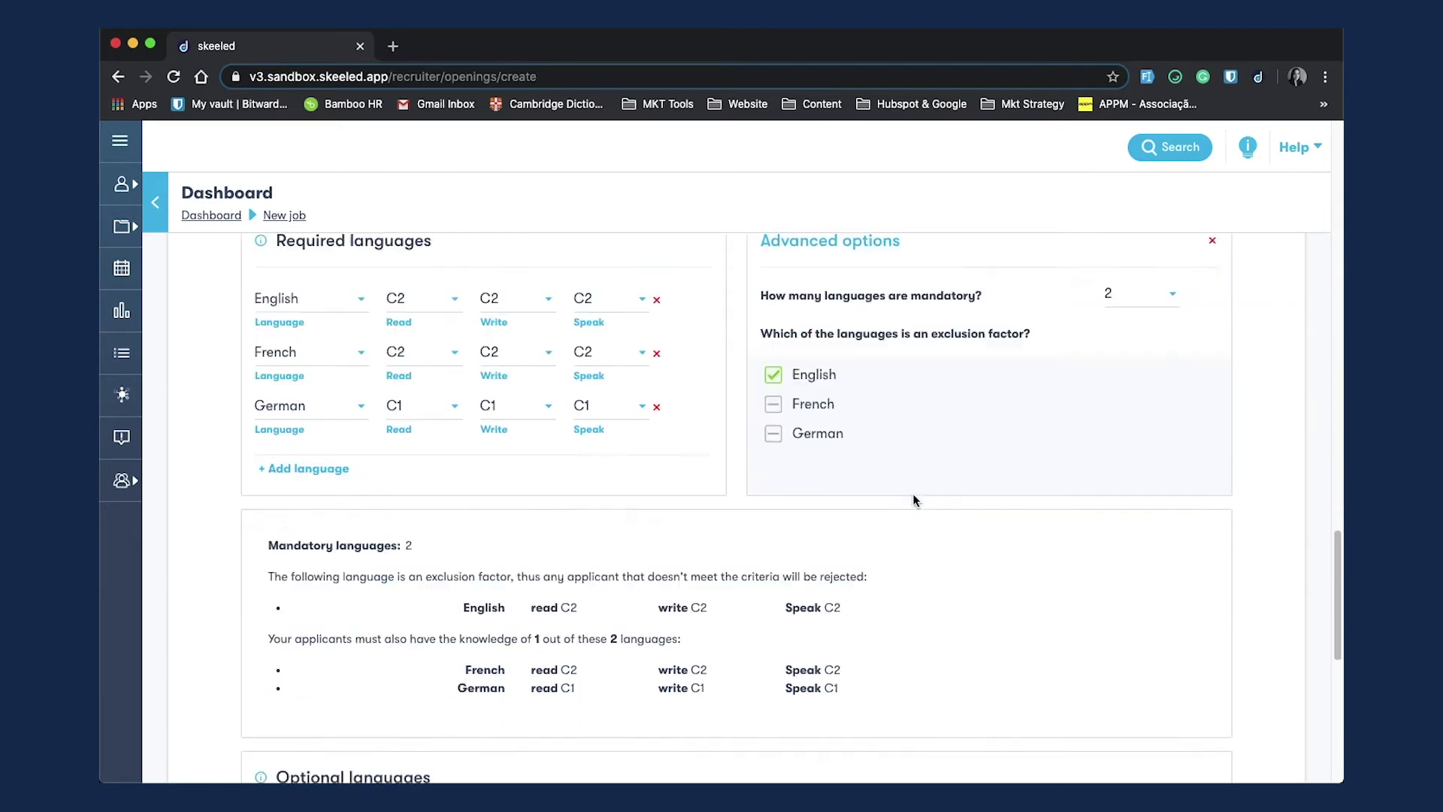
click(308, 639)
click(369, 448)
scroll(369, 639, down, 3)
click(361, 602)
click(590, 449)
click(541, 624)
click(767, 449)
click(714, 625)
click(939, 449)
click(891, 624)
Step: Add the second and fourth listed users as recruiters, and publish the job and leave the form
scroll(854, 610, down, 3)
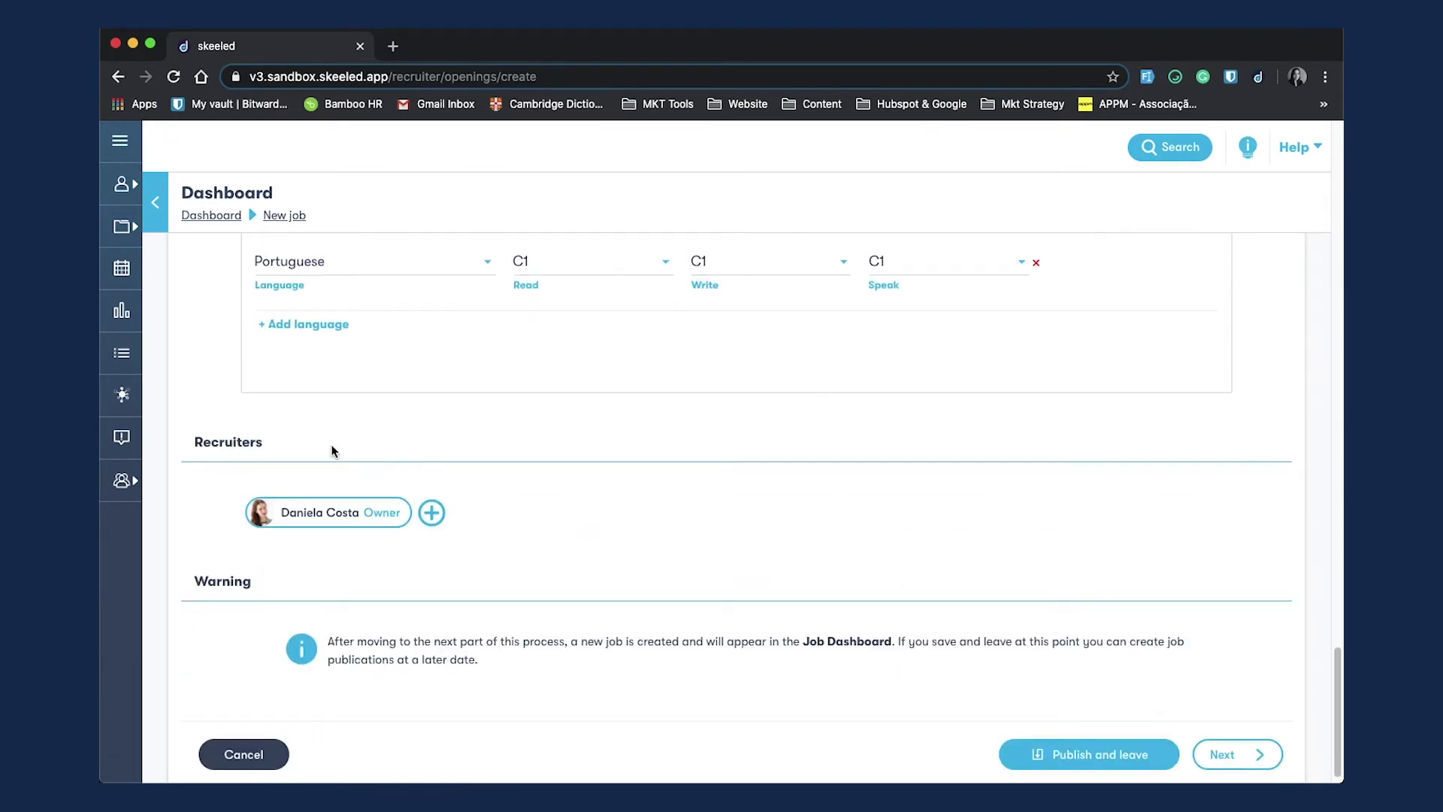
click(431, 512)
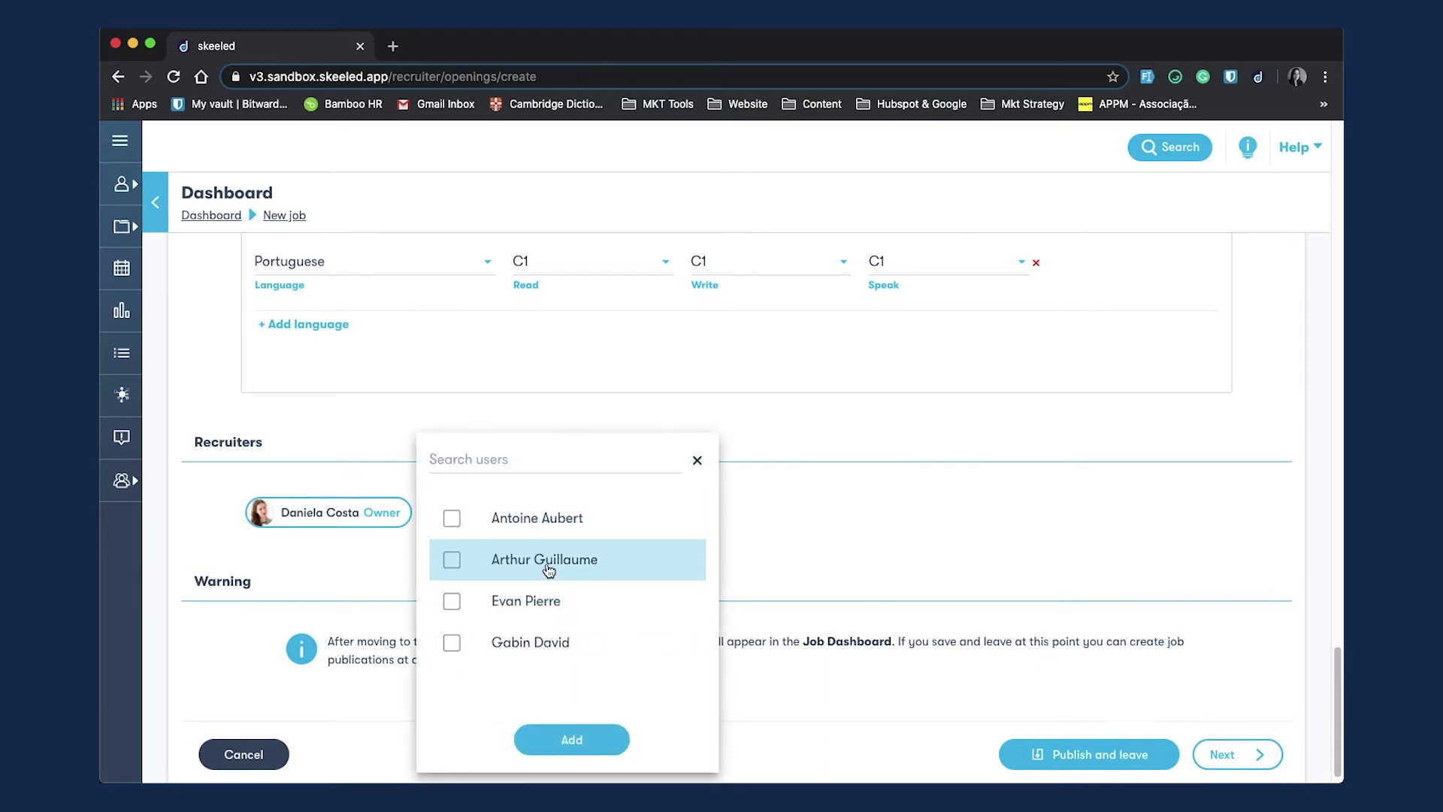
click(451, 560)
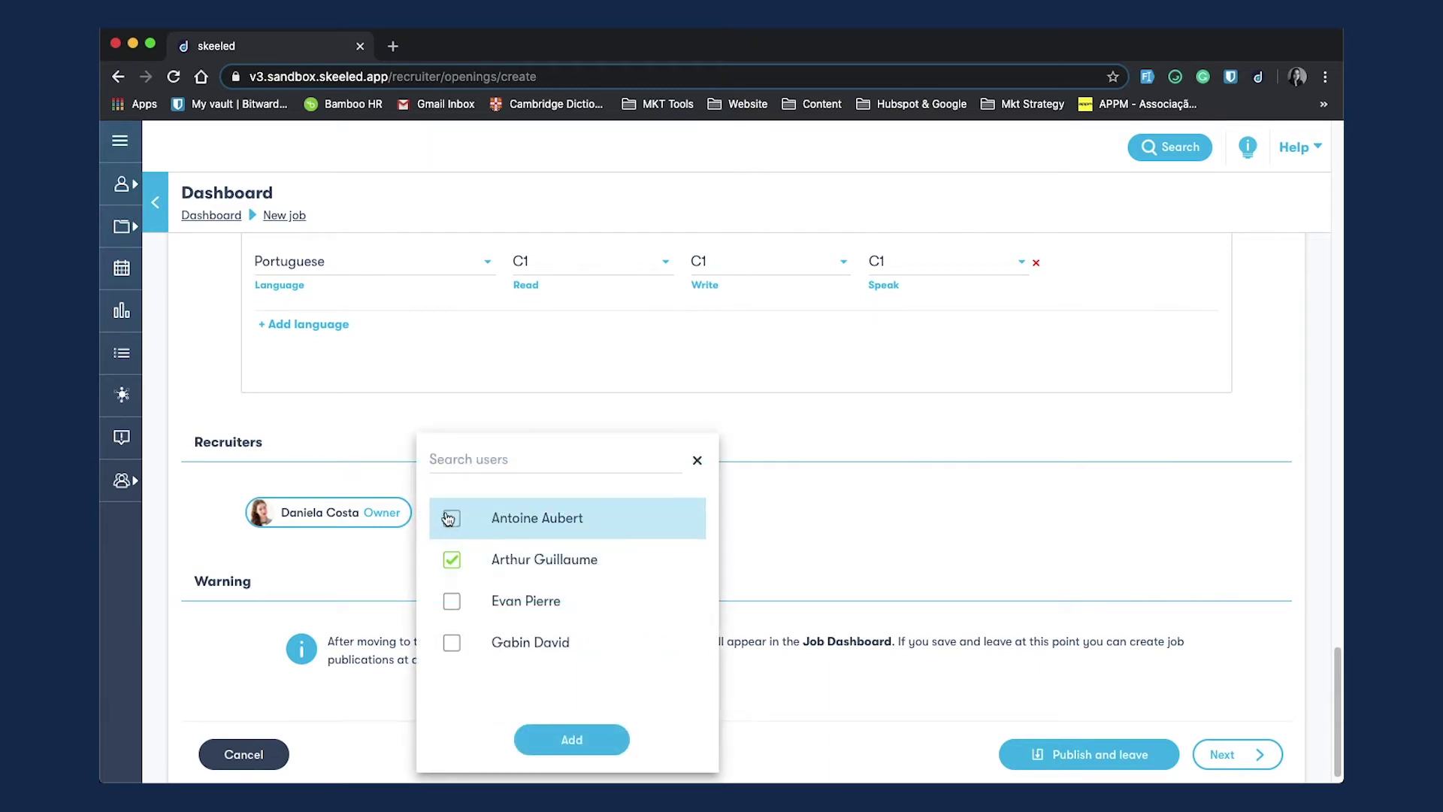
click(452, 642)
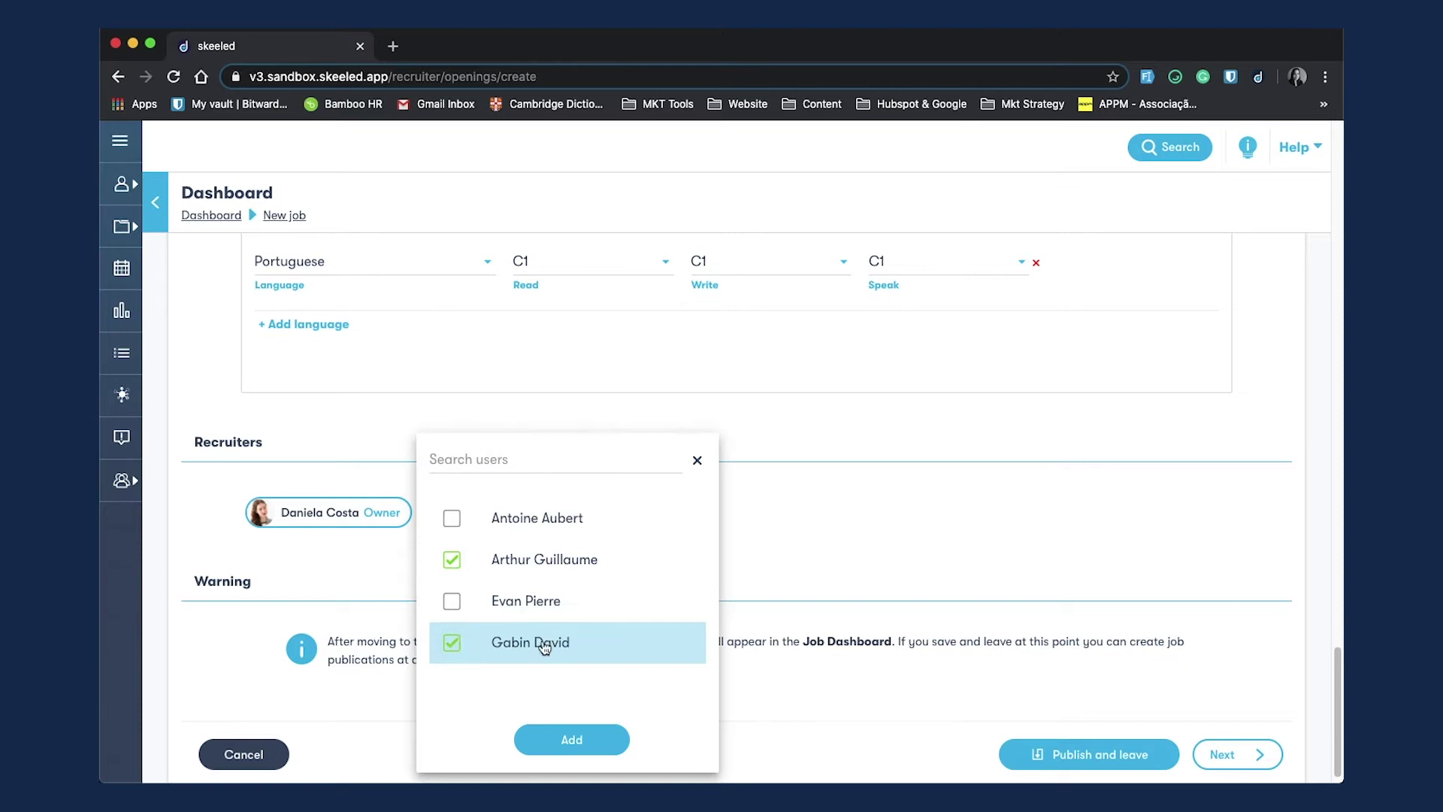
click(572, 740)
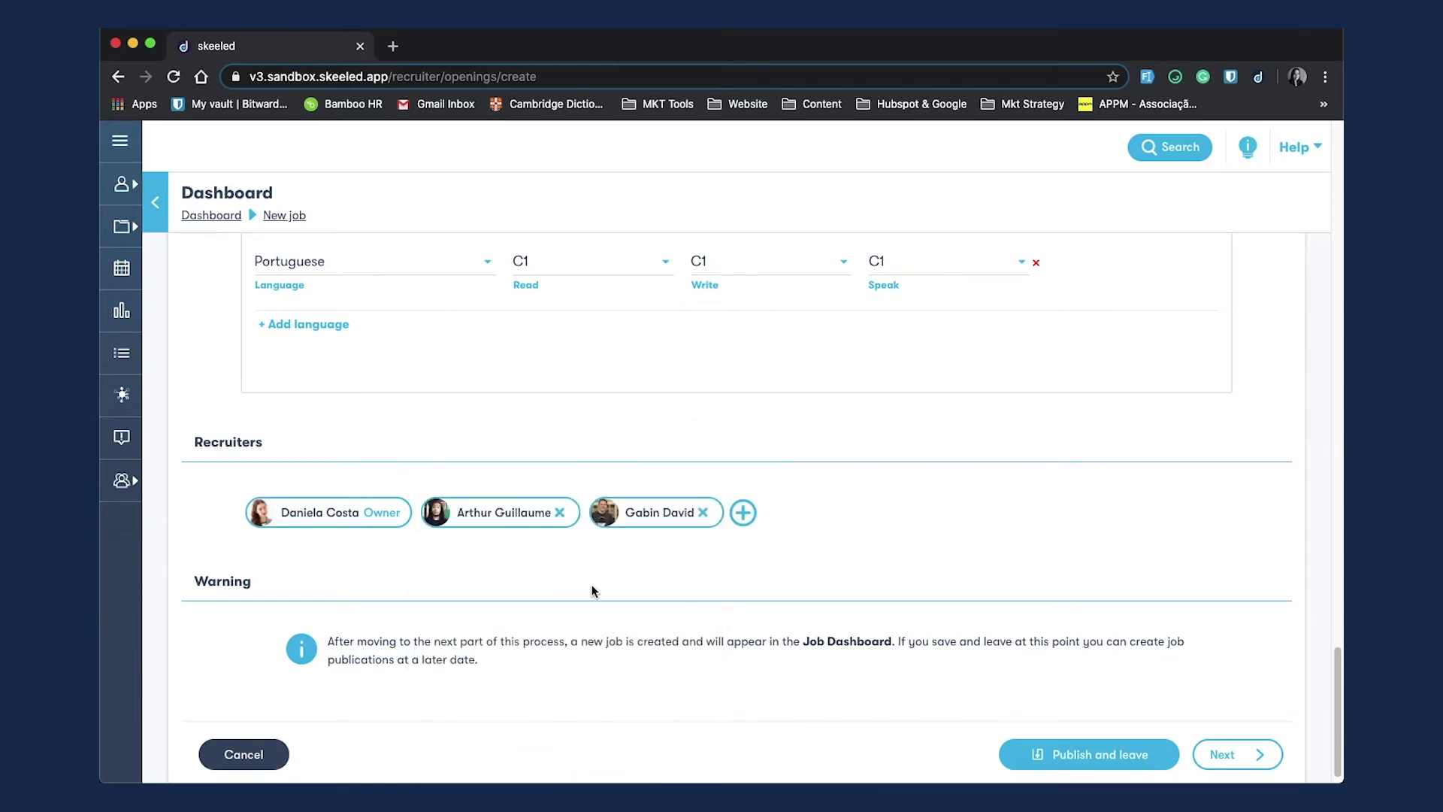
scroll(590, 594, down, 1)
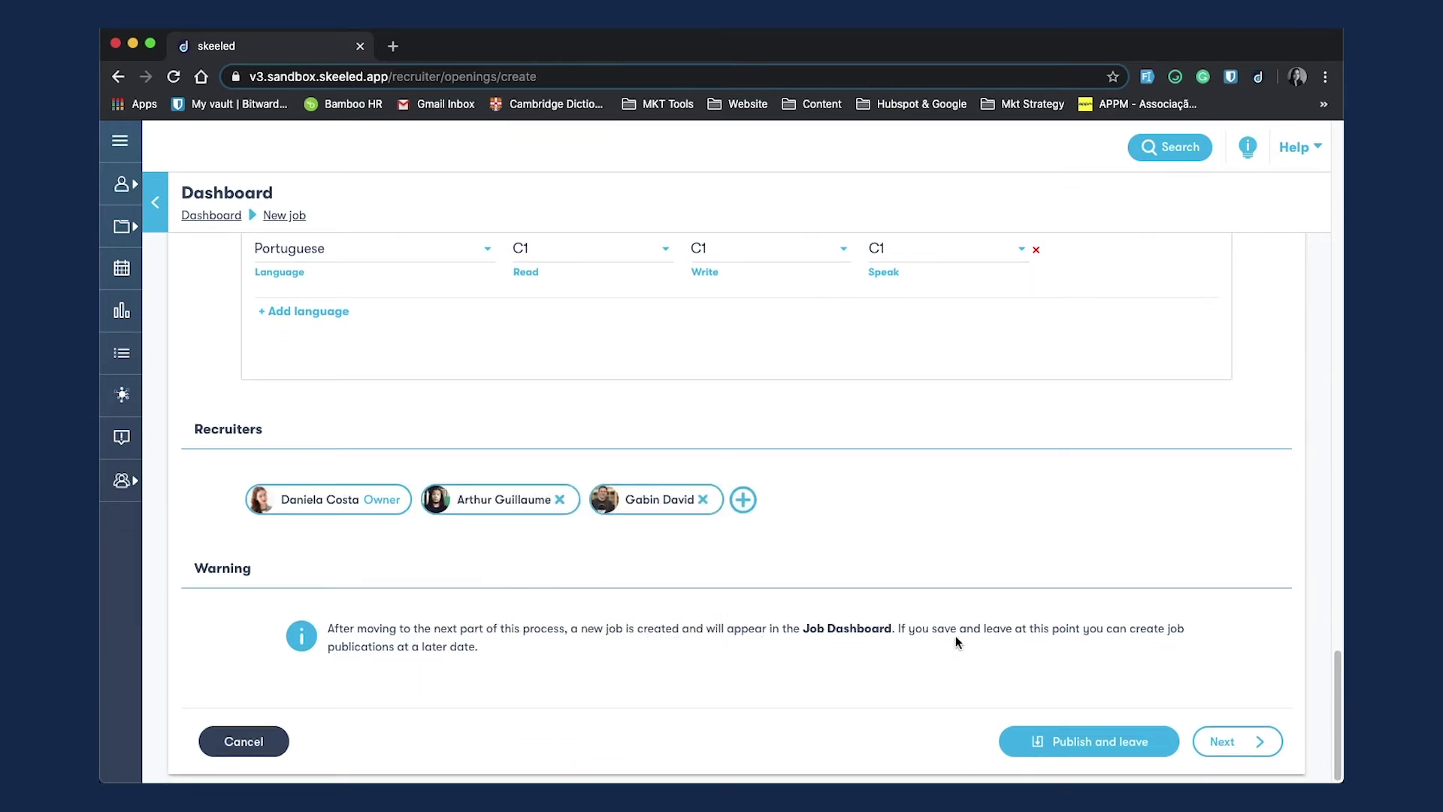
click(1131, 749)
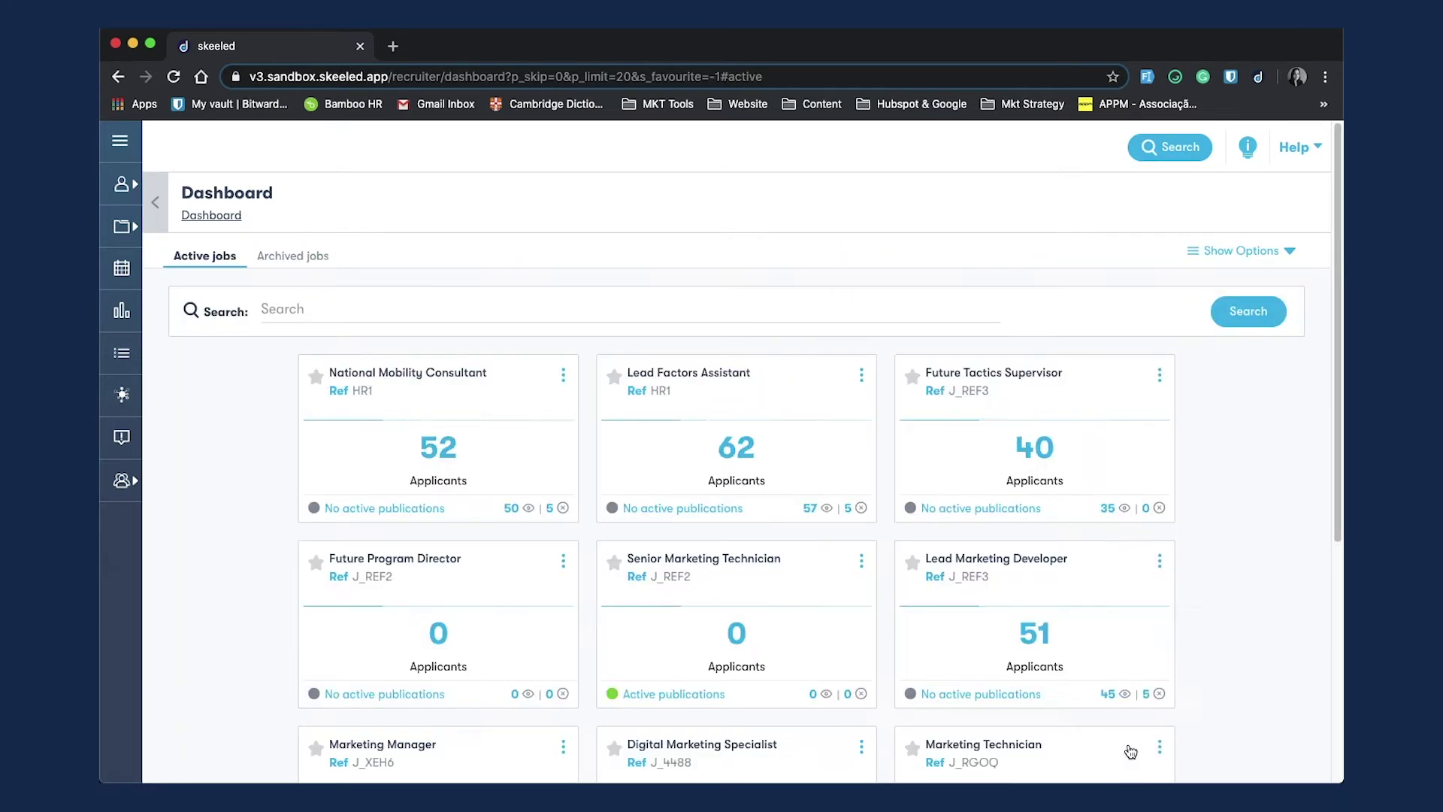
Step: Open the overview of the Sales Manager job and review its description, workflow, languages, education, experience, contract and location
scroll(1084, 525, down, 5)
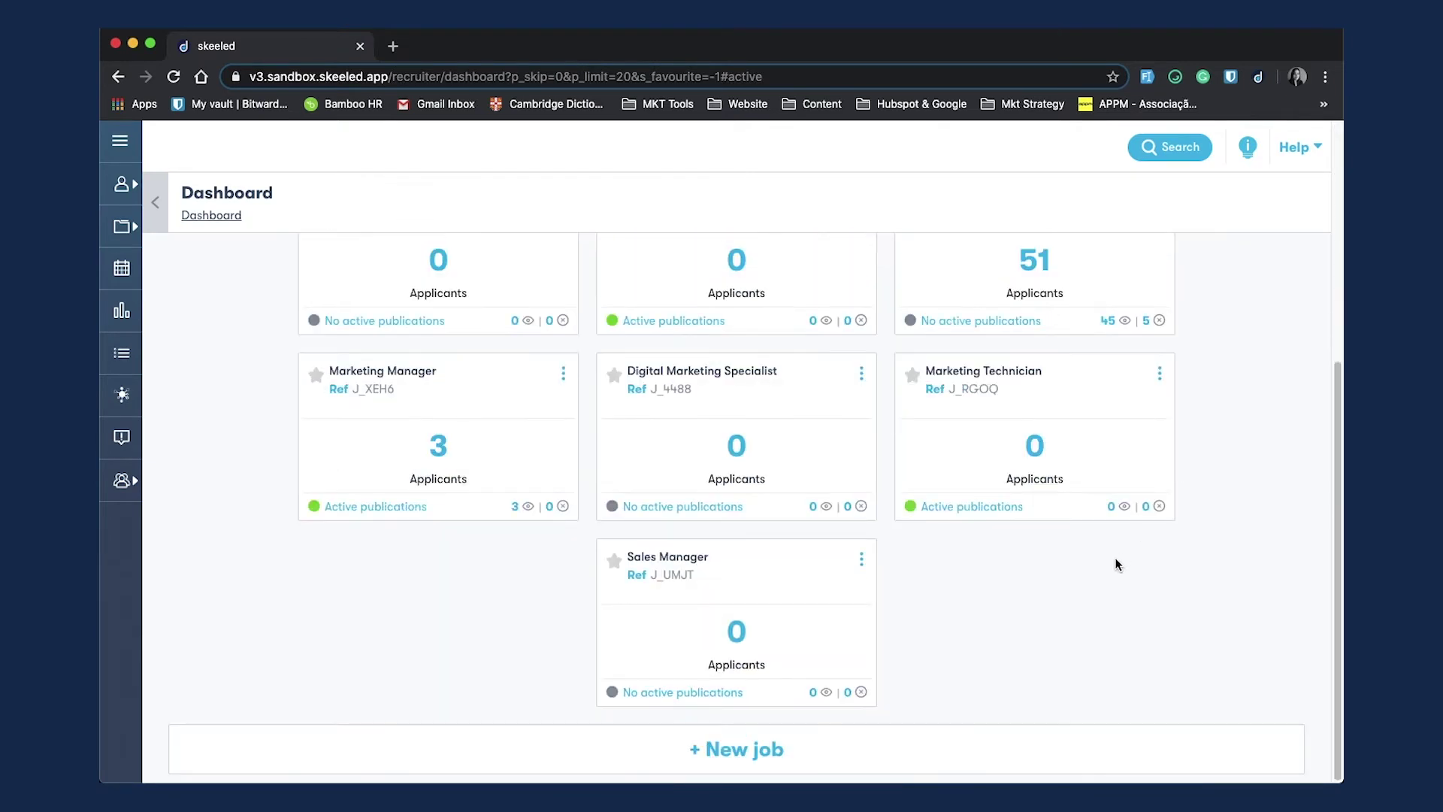
click(697, 559)
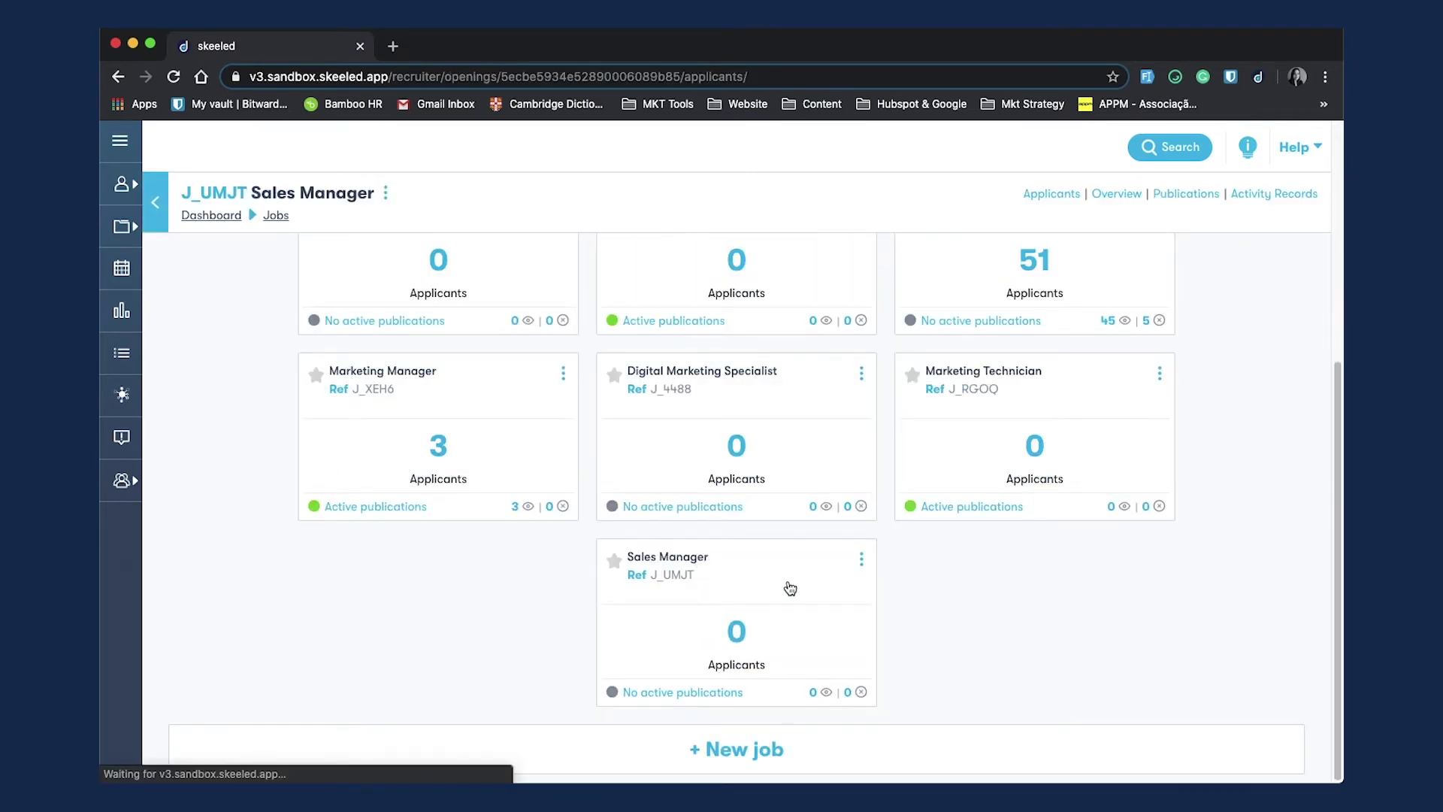
click(1120, 197)
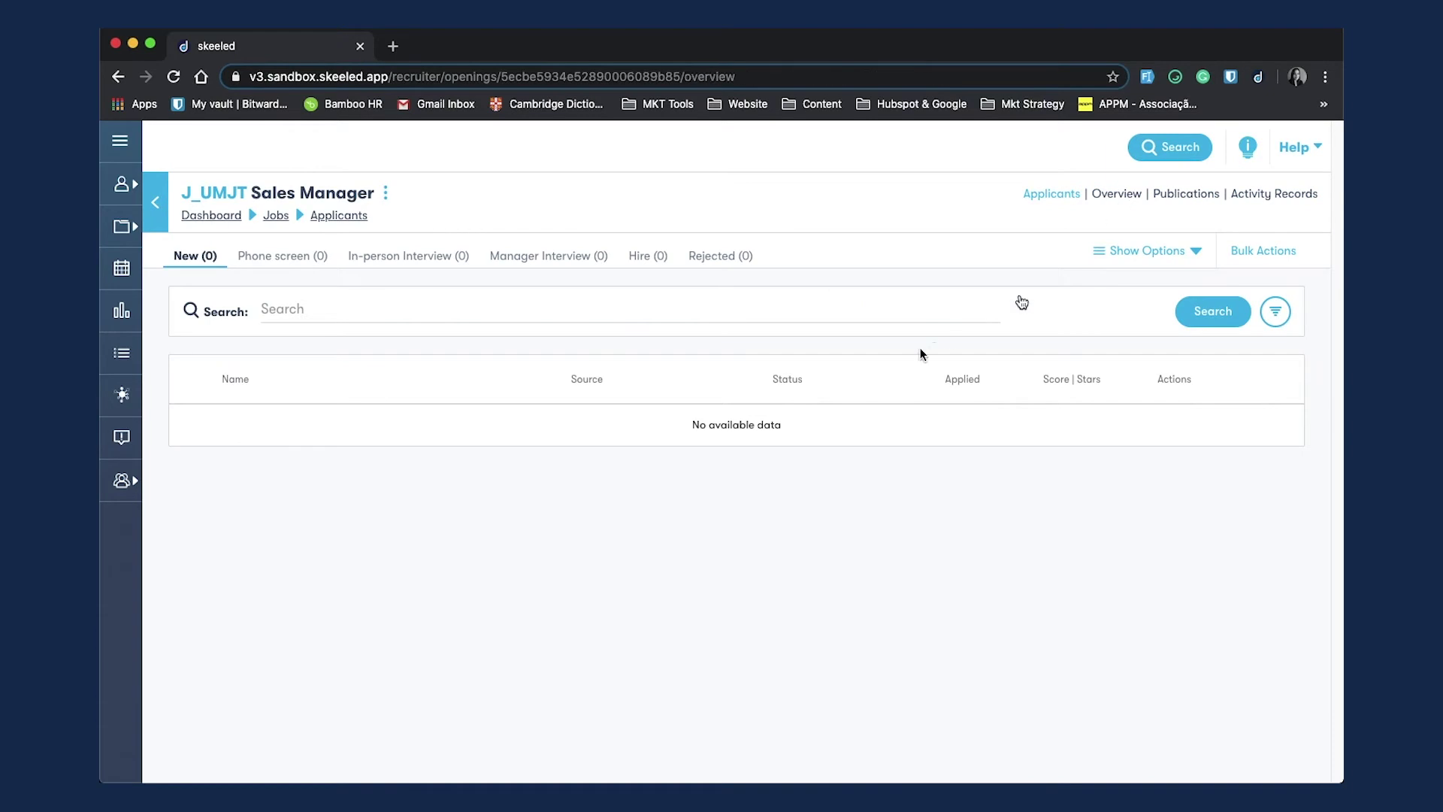
scroll(956, 412, down, 2)
scroll(956, 415, down, 5)
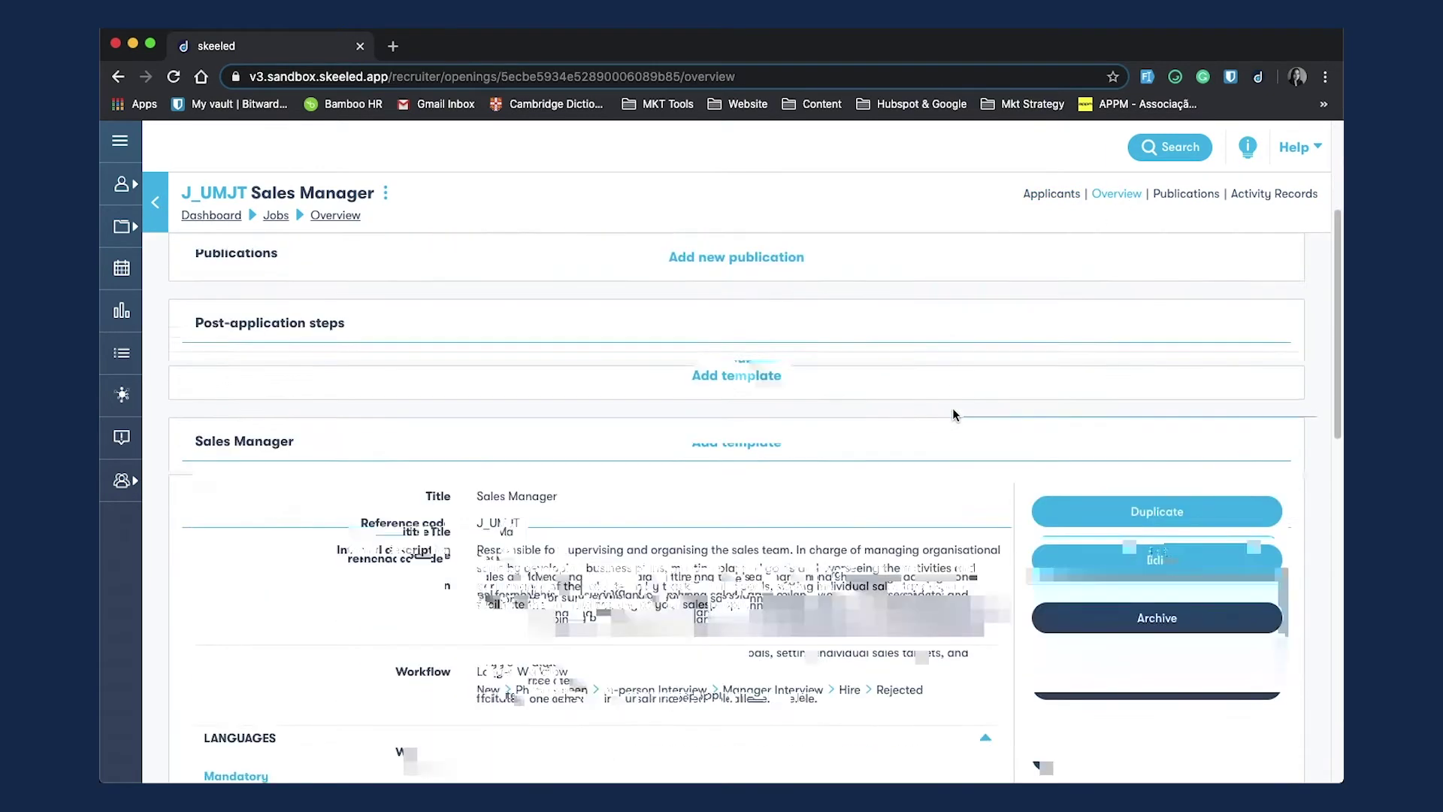
scroll(949, 416, down, 10)
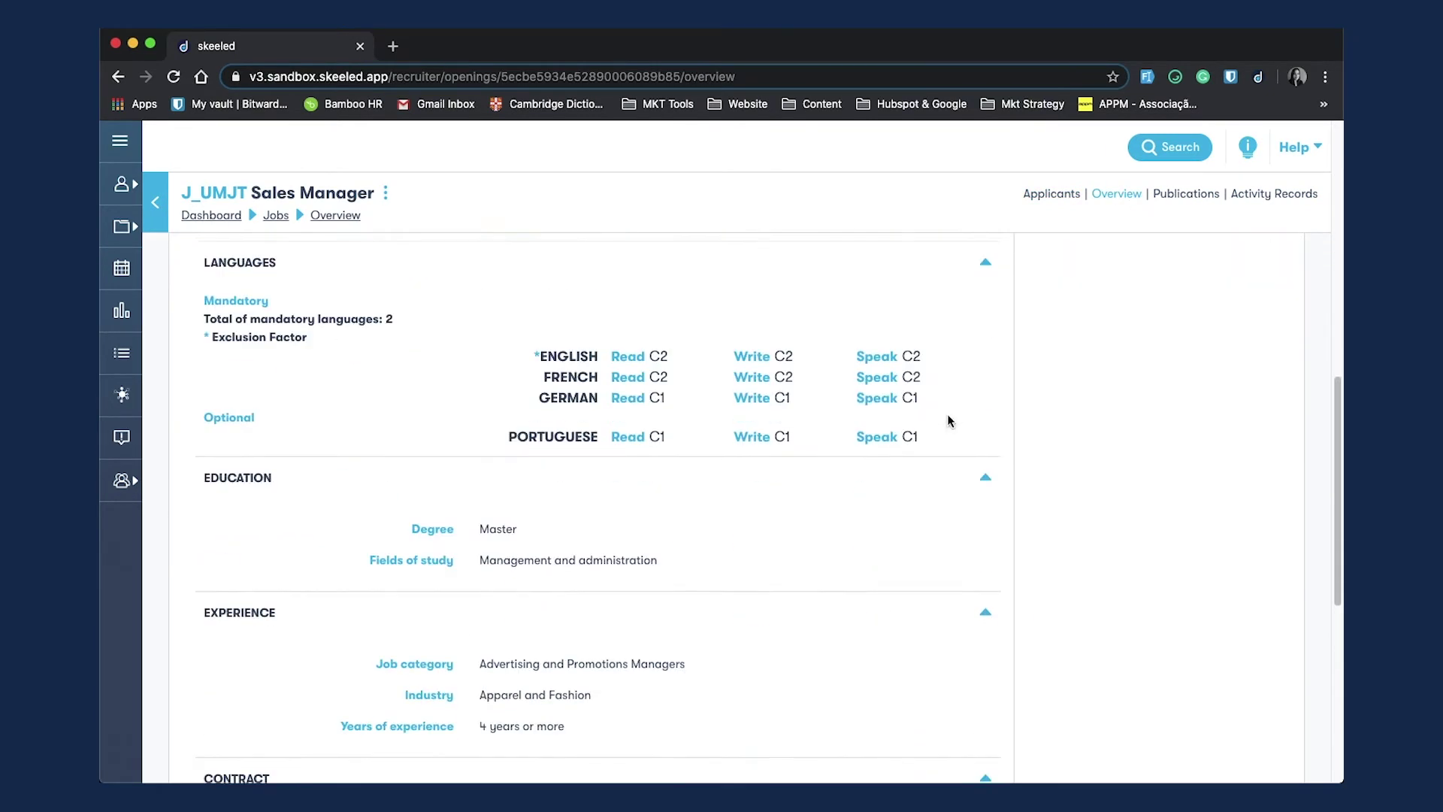
scroll(950, 422, up, 15)
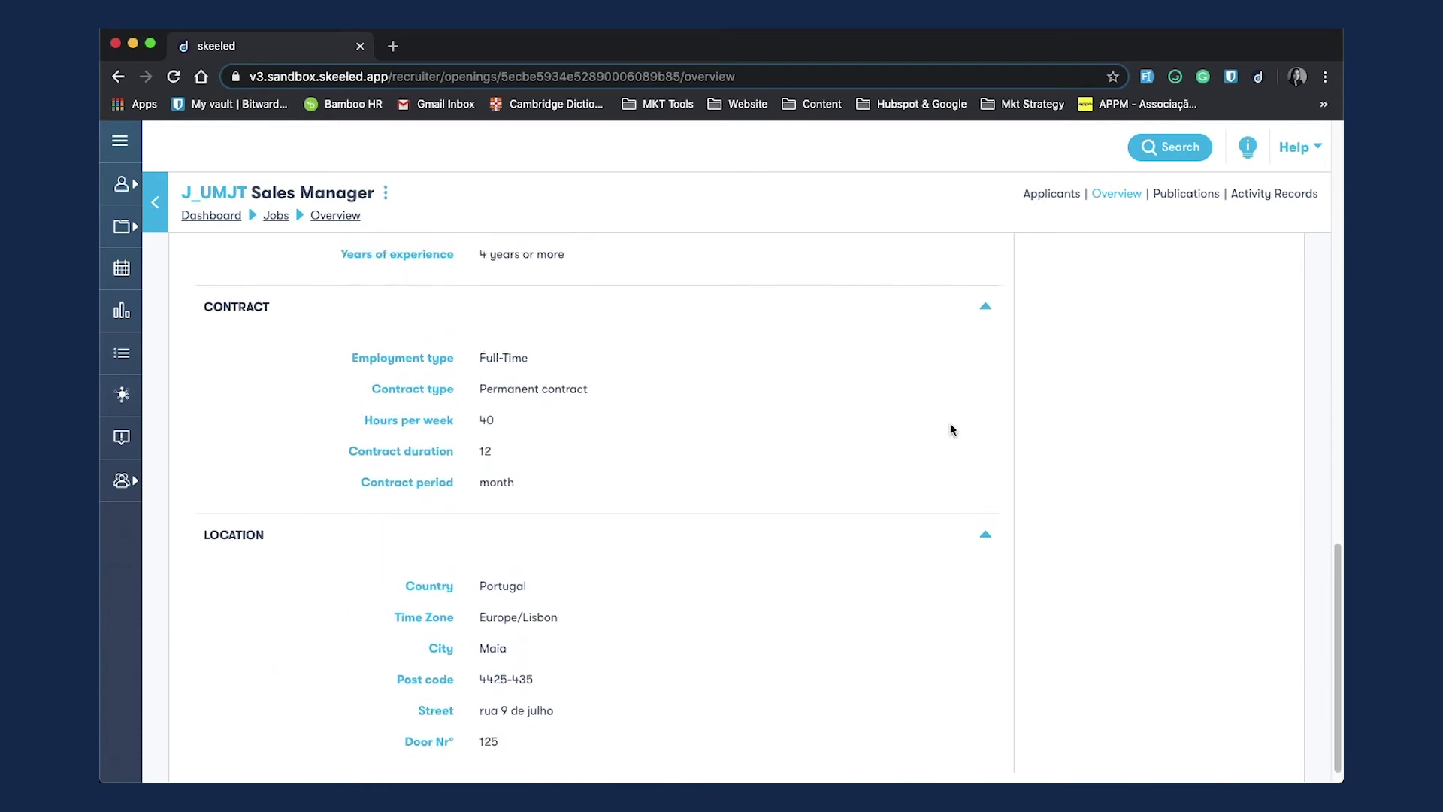
scroll(951, 433, up, 2)
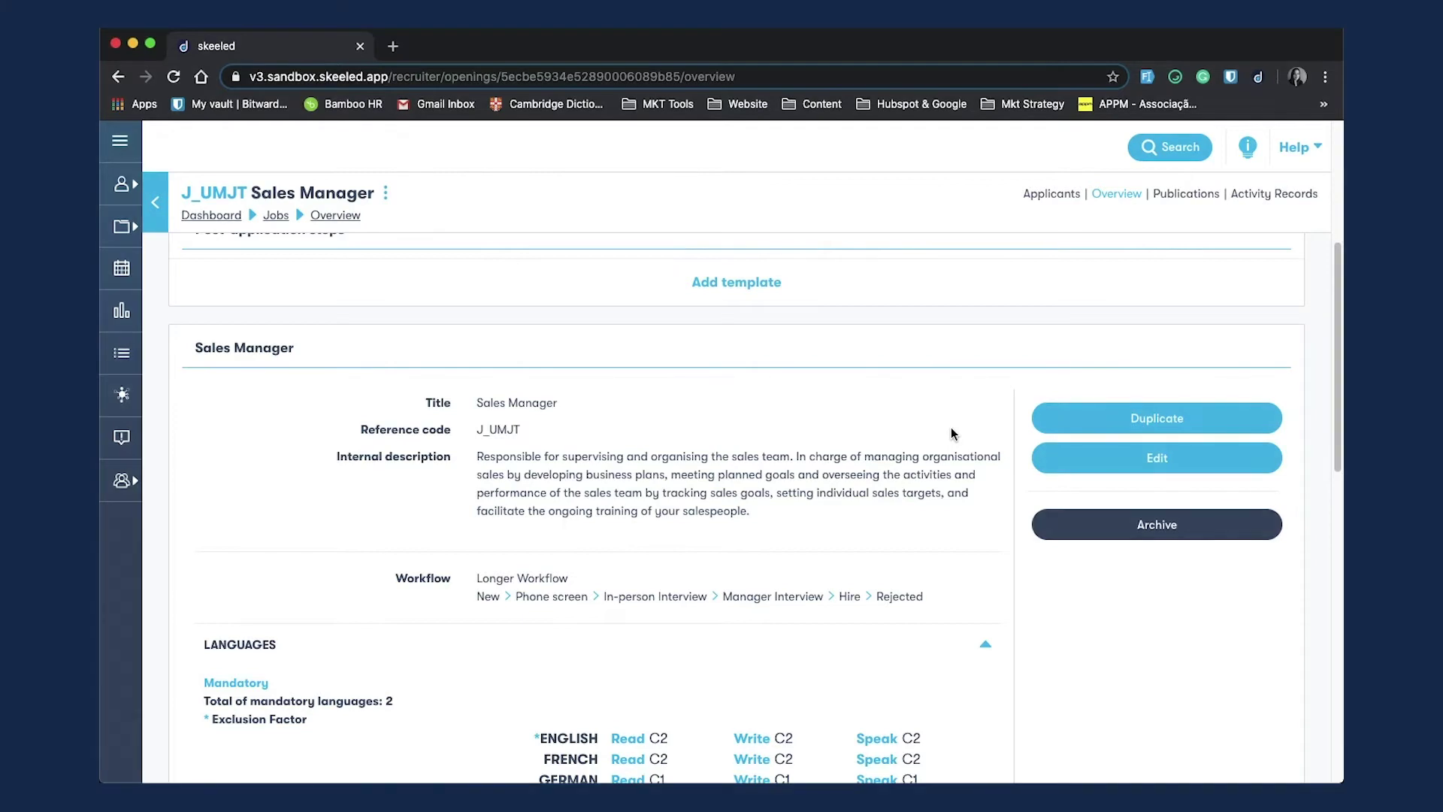
scroll(950, 427, up, 5)
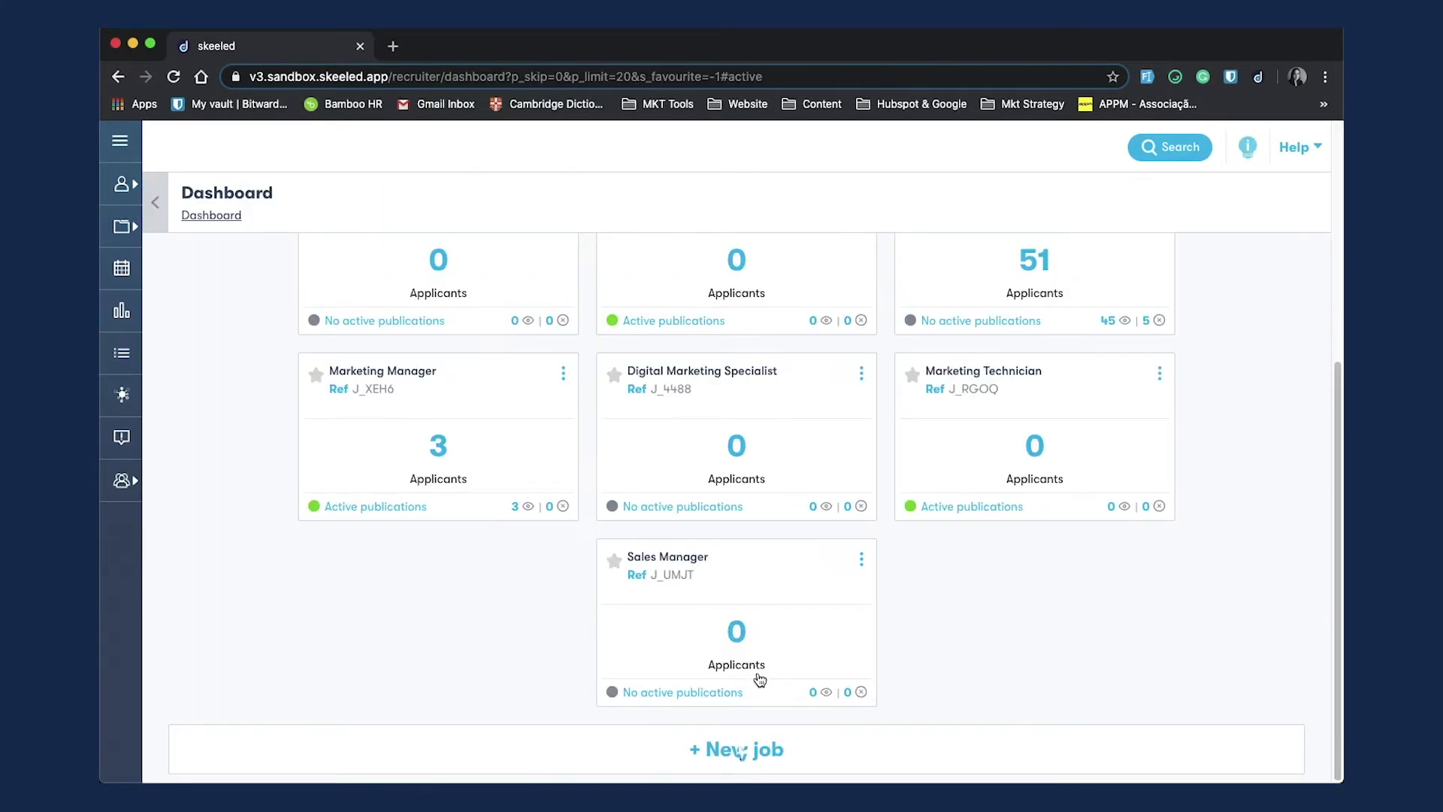
Step: Start a new job using the previous Digital Marketing Specialist (J_4488) job as the template
click(742, 750)
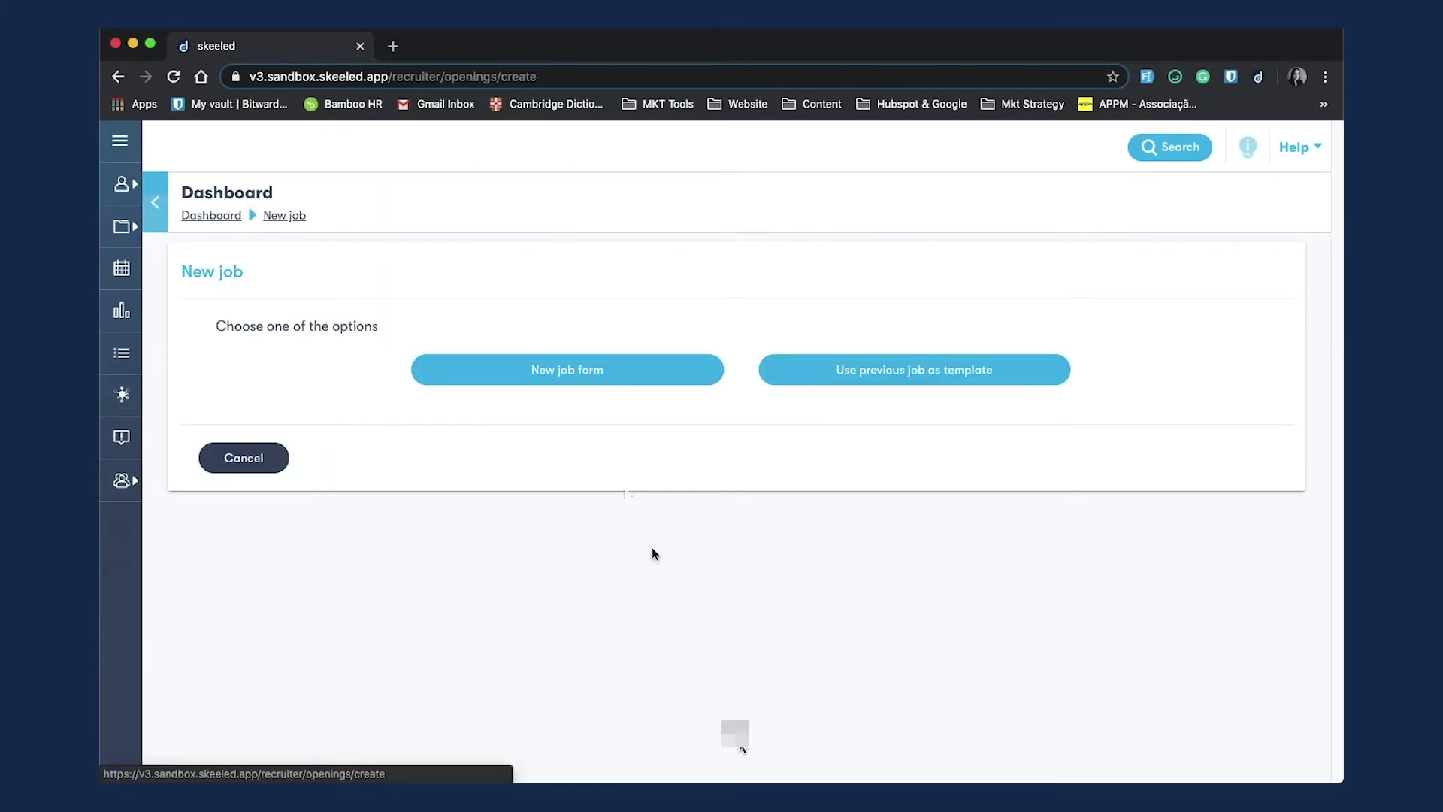
click(832, 373)
click(886, 434)
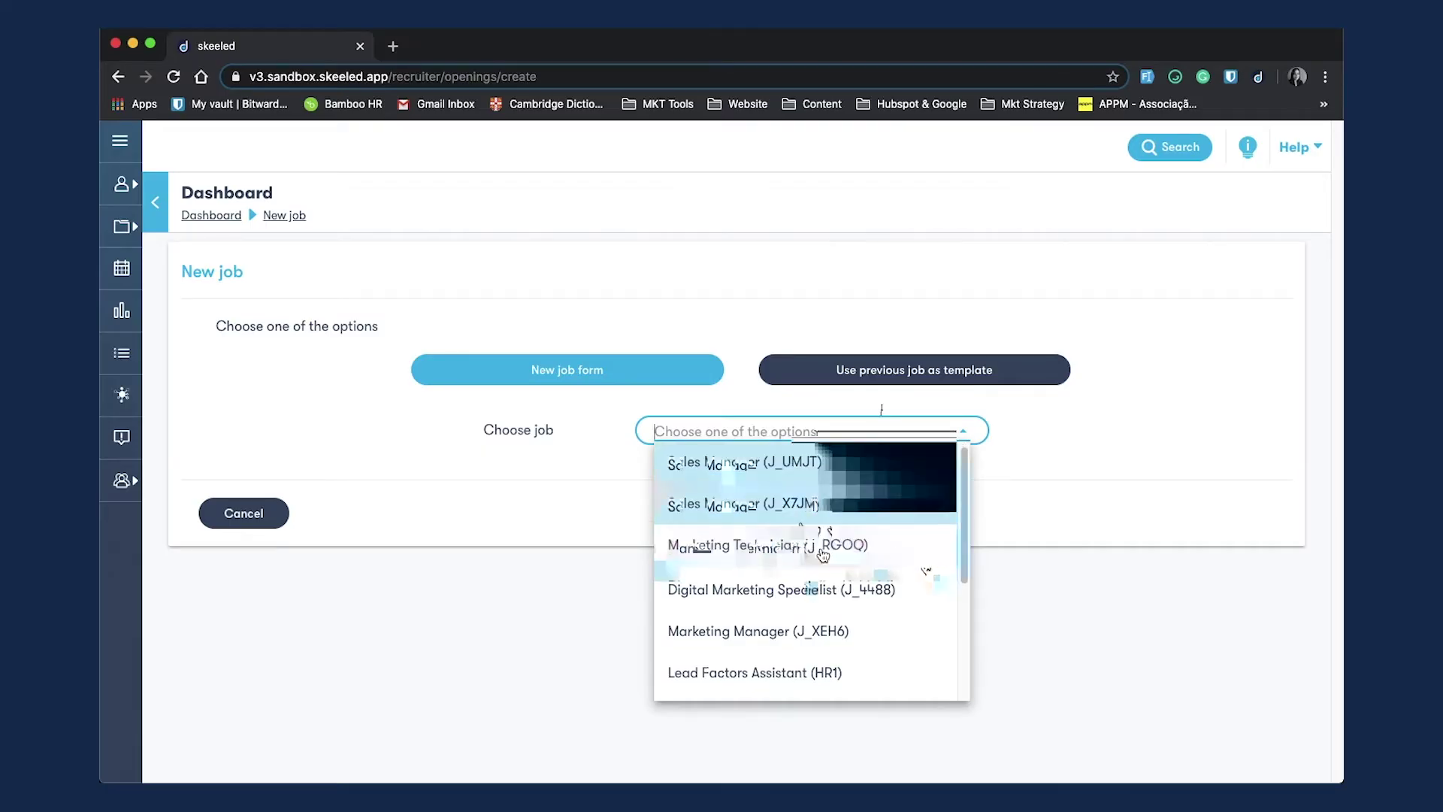
click(827, 592)
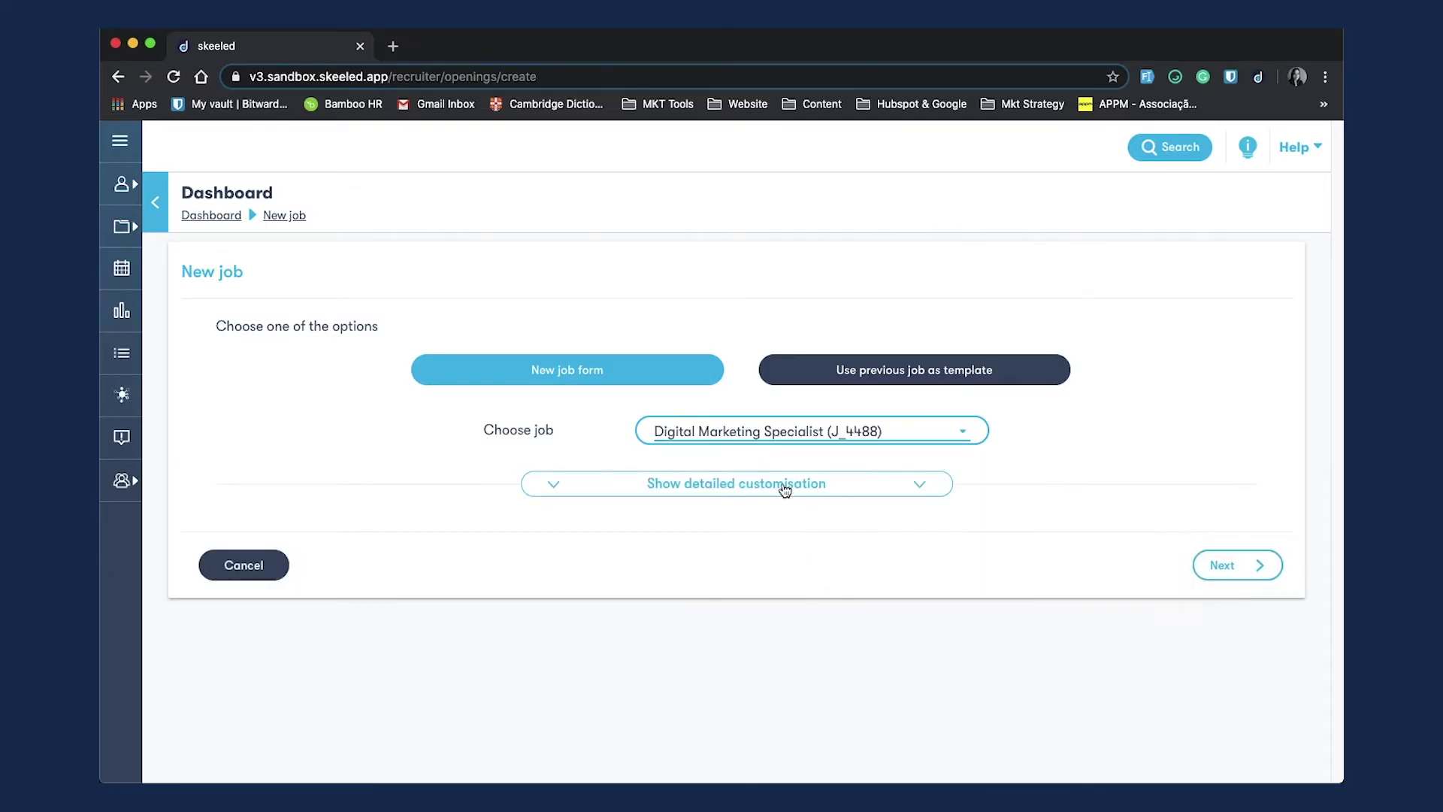
Step: Preview the template's information in the detailed customisation, exclude Contract from the sections to keep, and continue to the job form
click(828, 486)
scroll(1002, 562, down, 1)
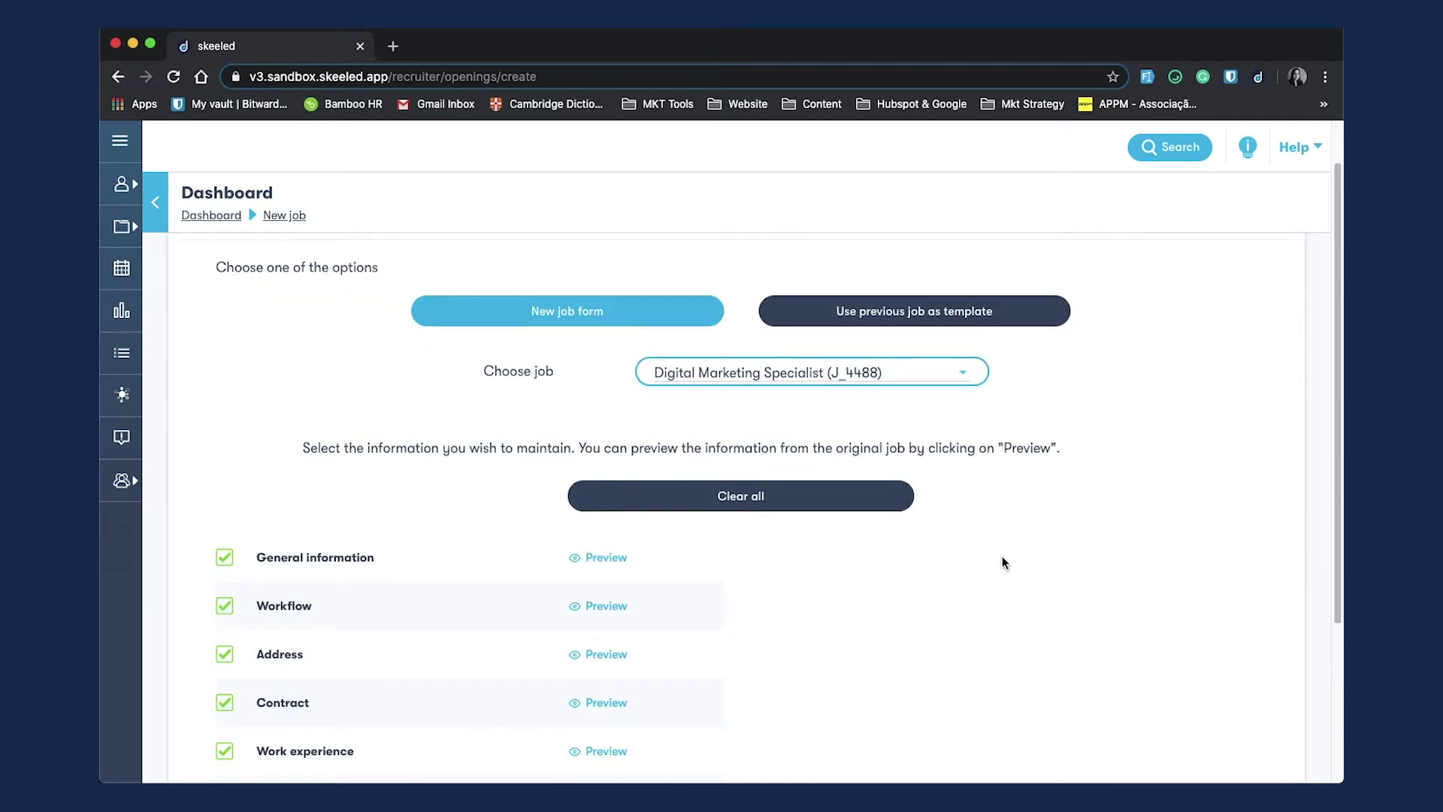
scroll(1010, 553, down, 3)
click(601, 336)
click(601, 308)
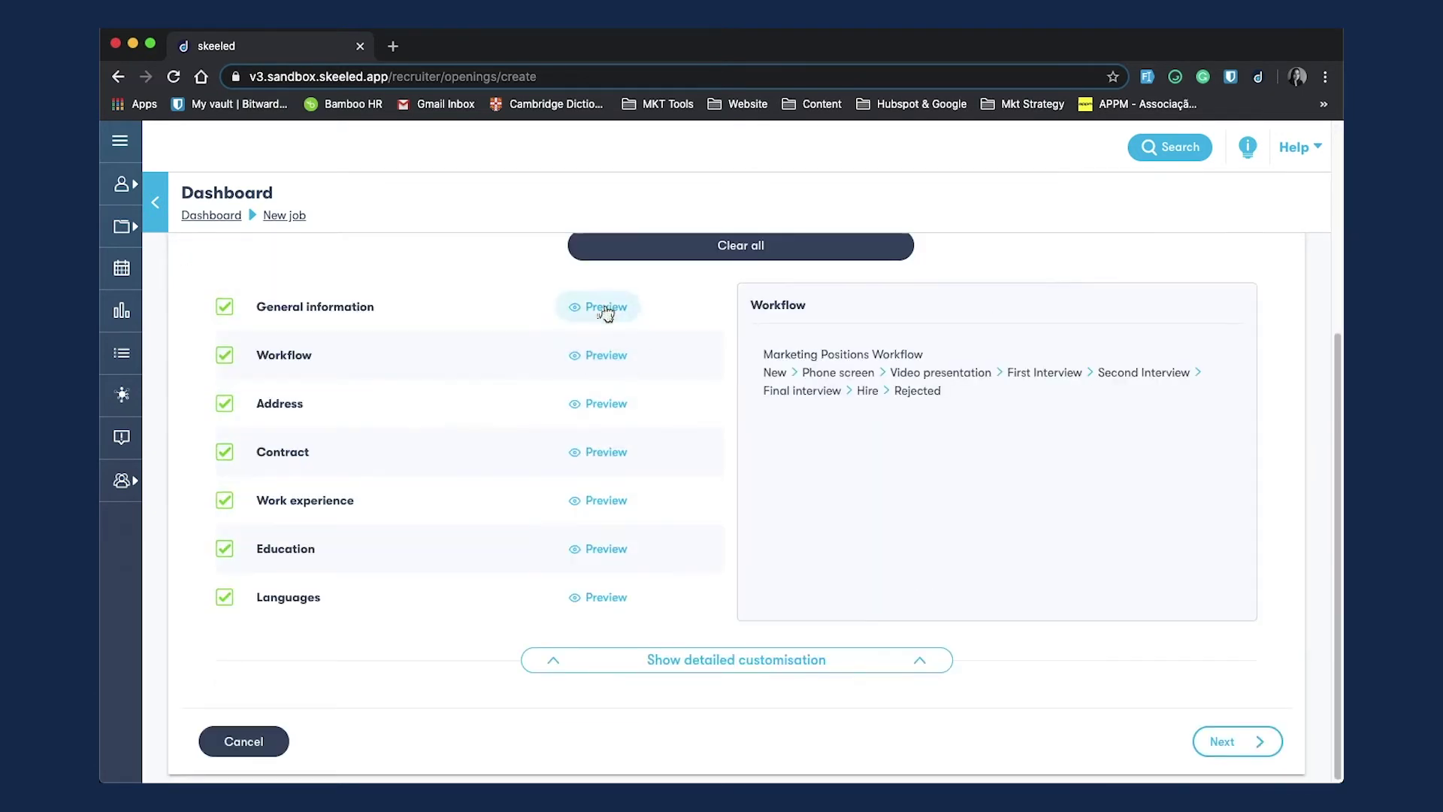
click(224, 450)
click(1223, 741)
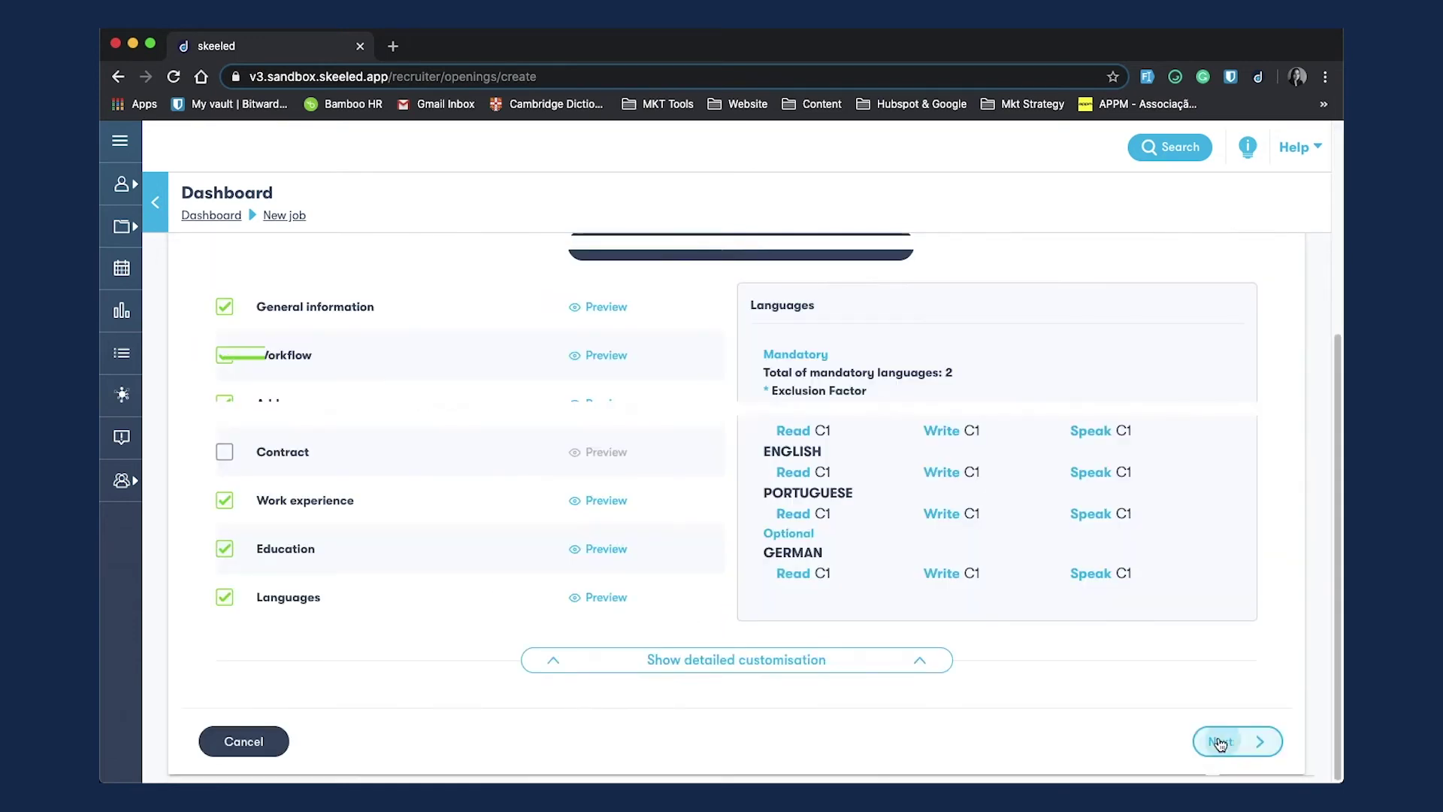
click(1223, 741)
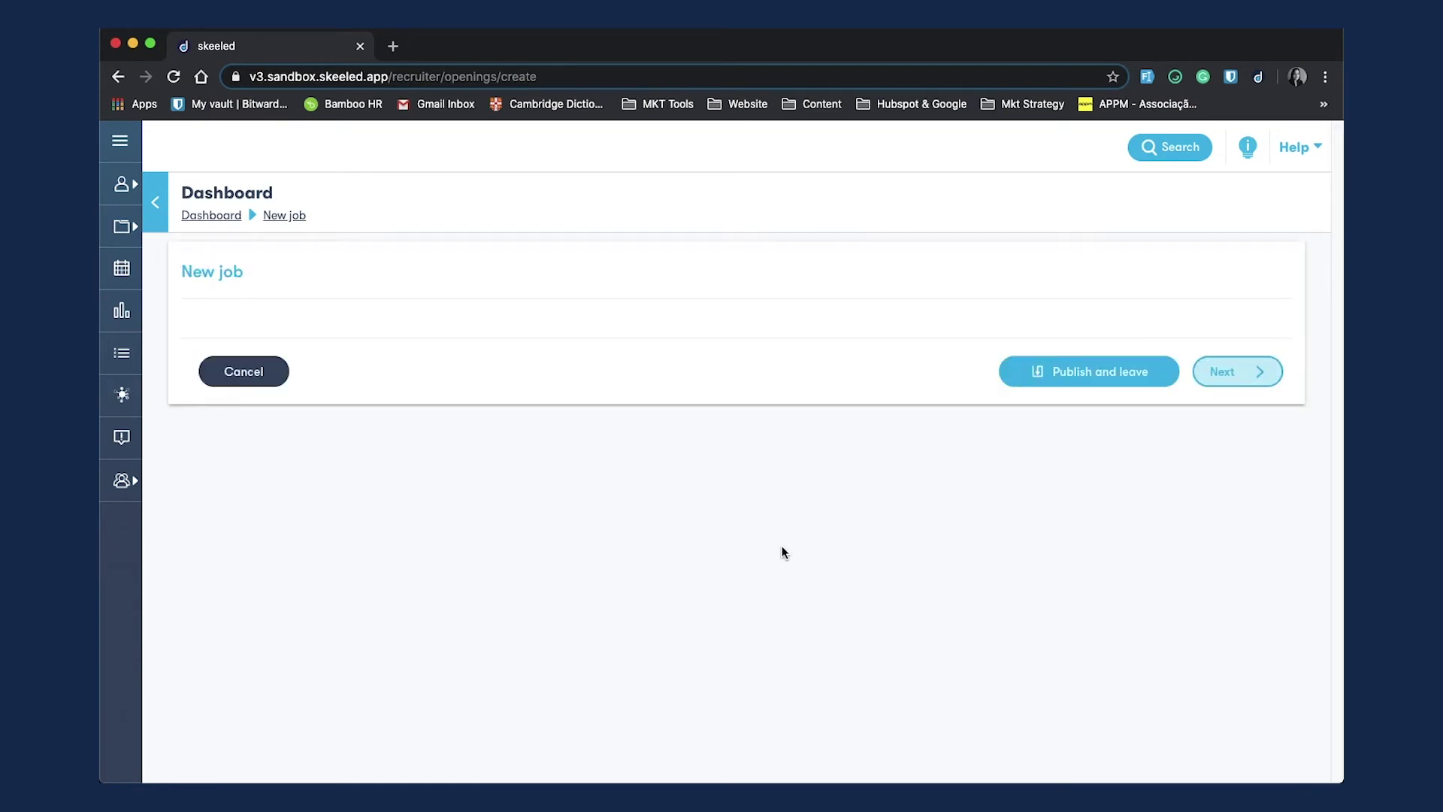
Step: Set the contract to Part-Time, Fixed Term contract, 20 hours per week and a duration of 6 months, and proceed from the form
scroll(1133, 489, down, 3)
click(805, 386)
scroll(1092, 445, down, 2)
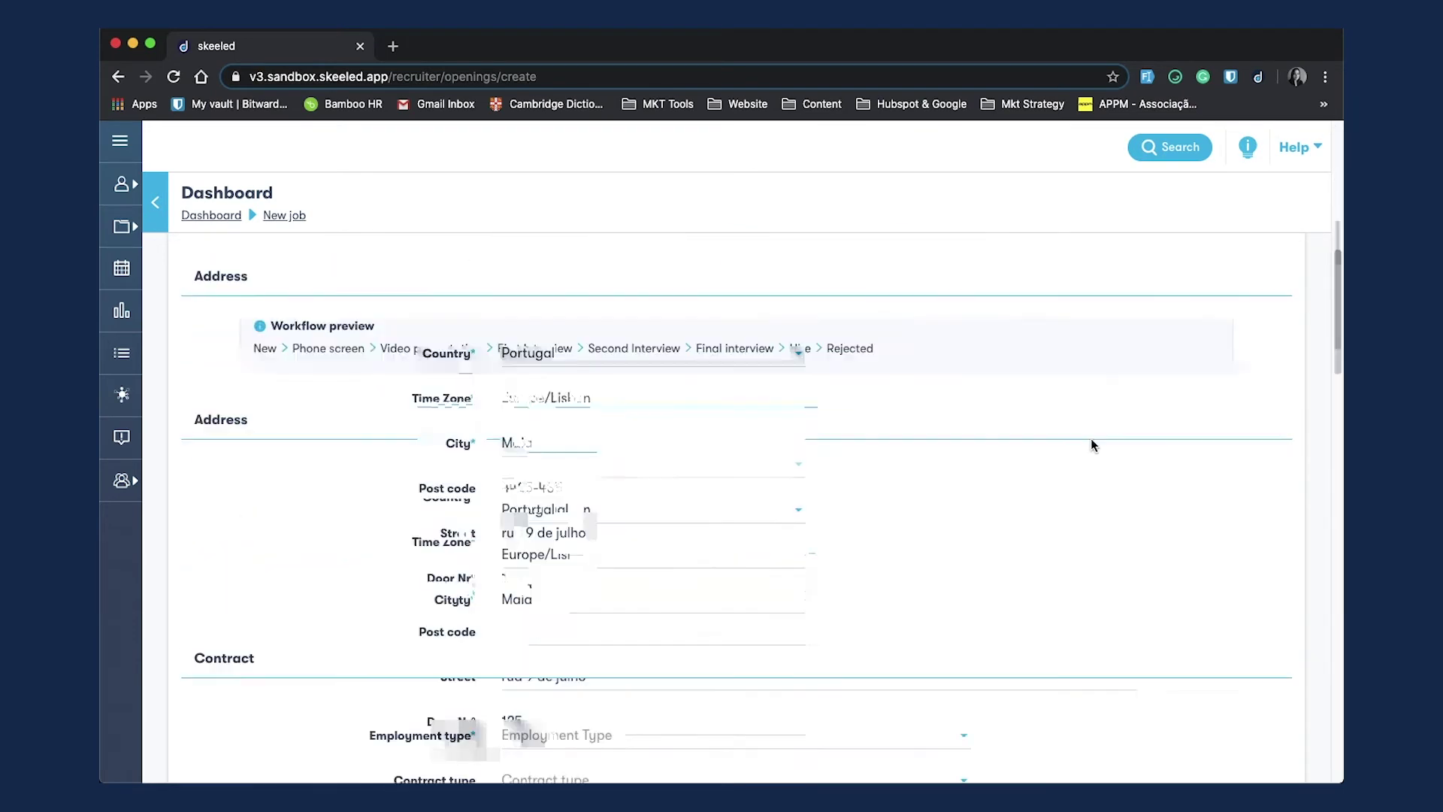
scroll(1093, 445, down, 5)
click(570, 365)
click(566, 448)
click(570, 410)
click(589, 493)
text(206)
click(541, 546)
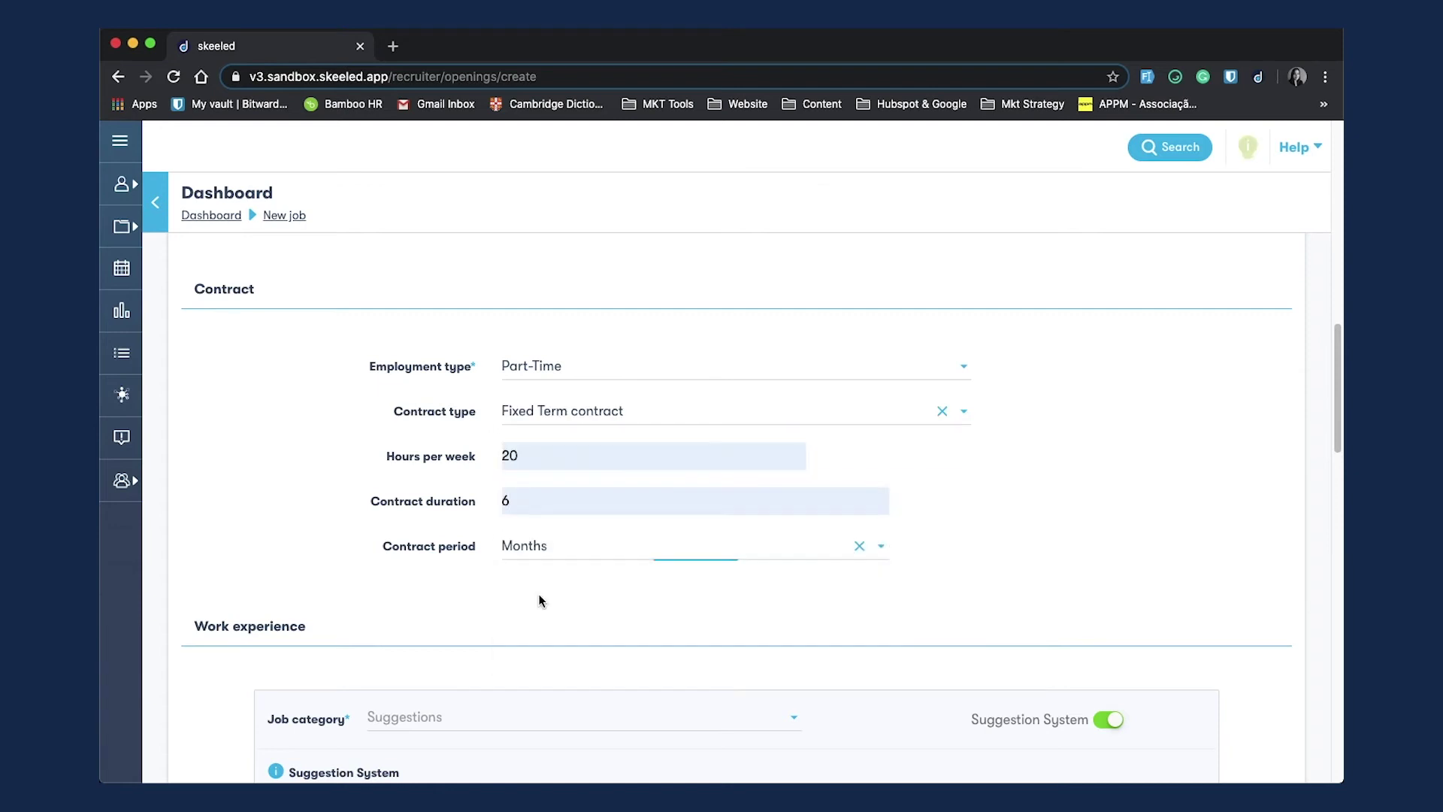
click(541, 601)
scroll(914, 588, down, 20)
click(1246, 741)
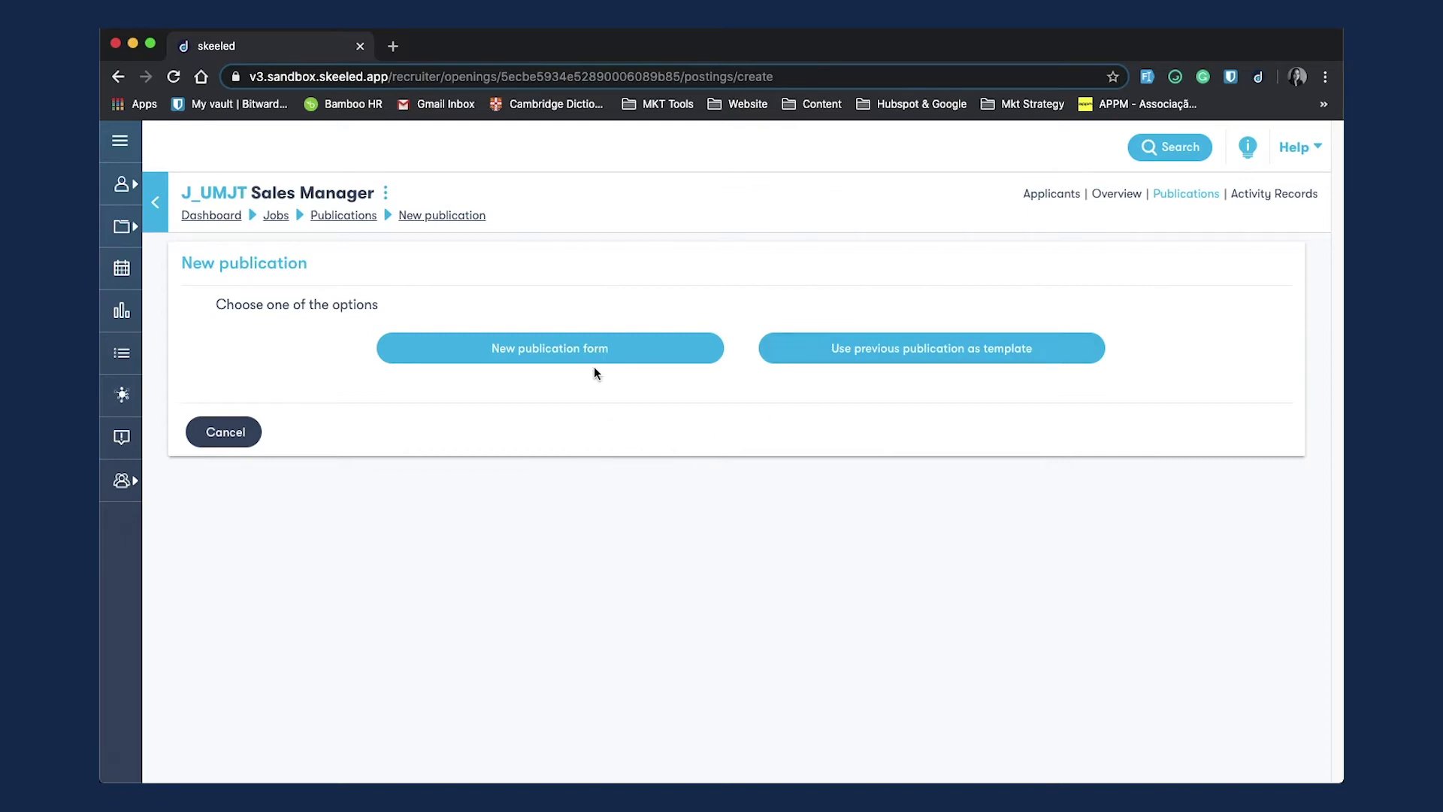
Step: Start a blank publication for the Sales Manager job as an Internal publication with the dark red color AF3737
click(639, 360)
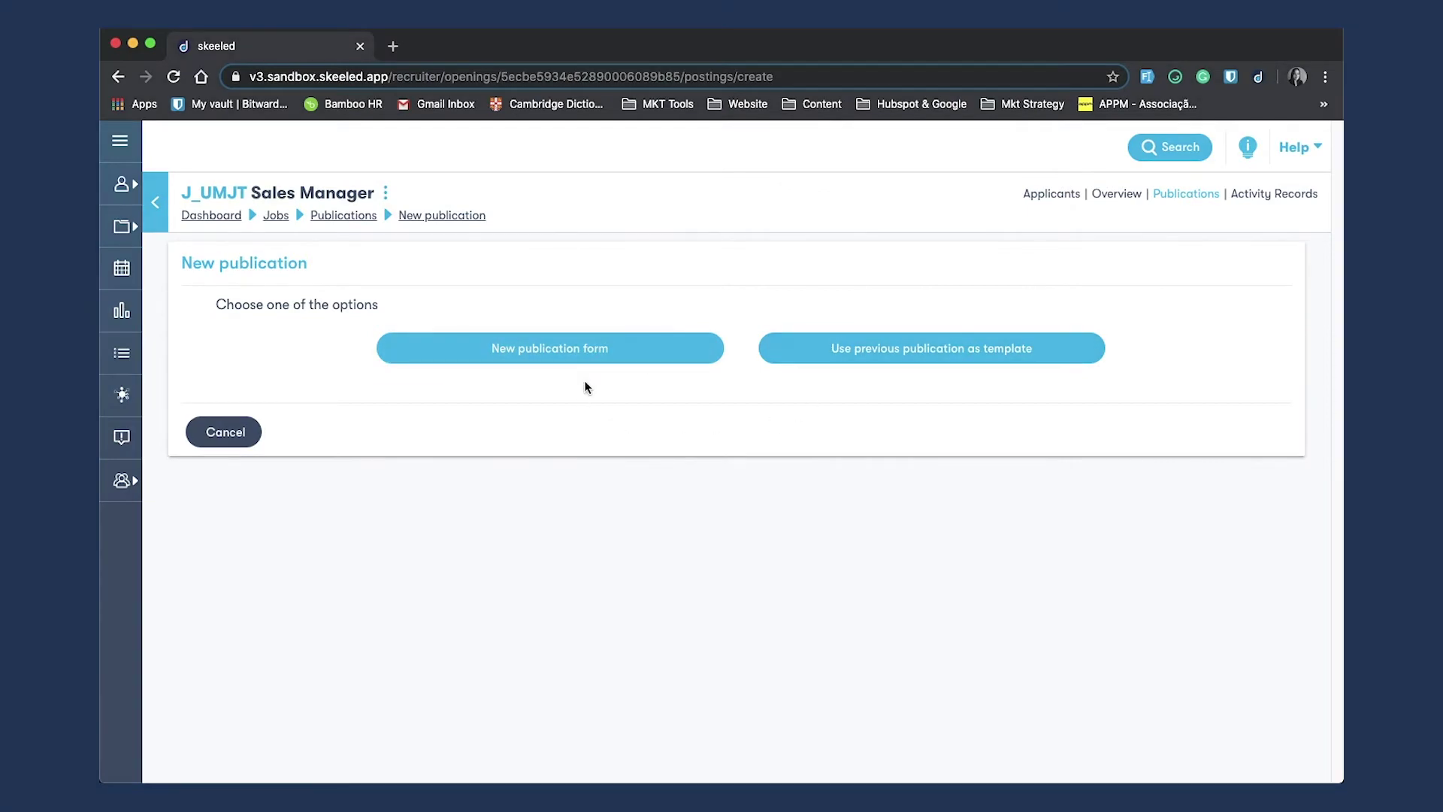
click(618, 380)
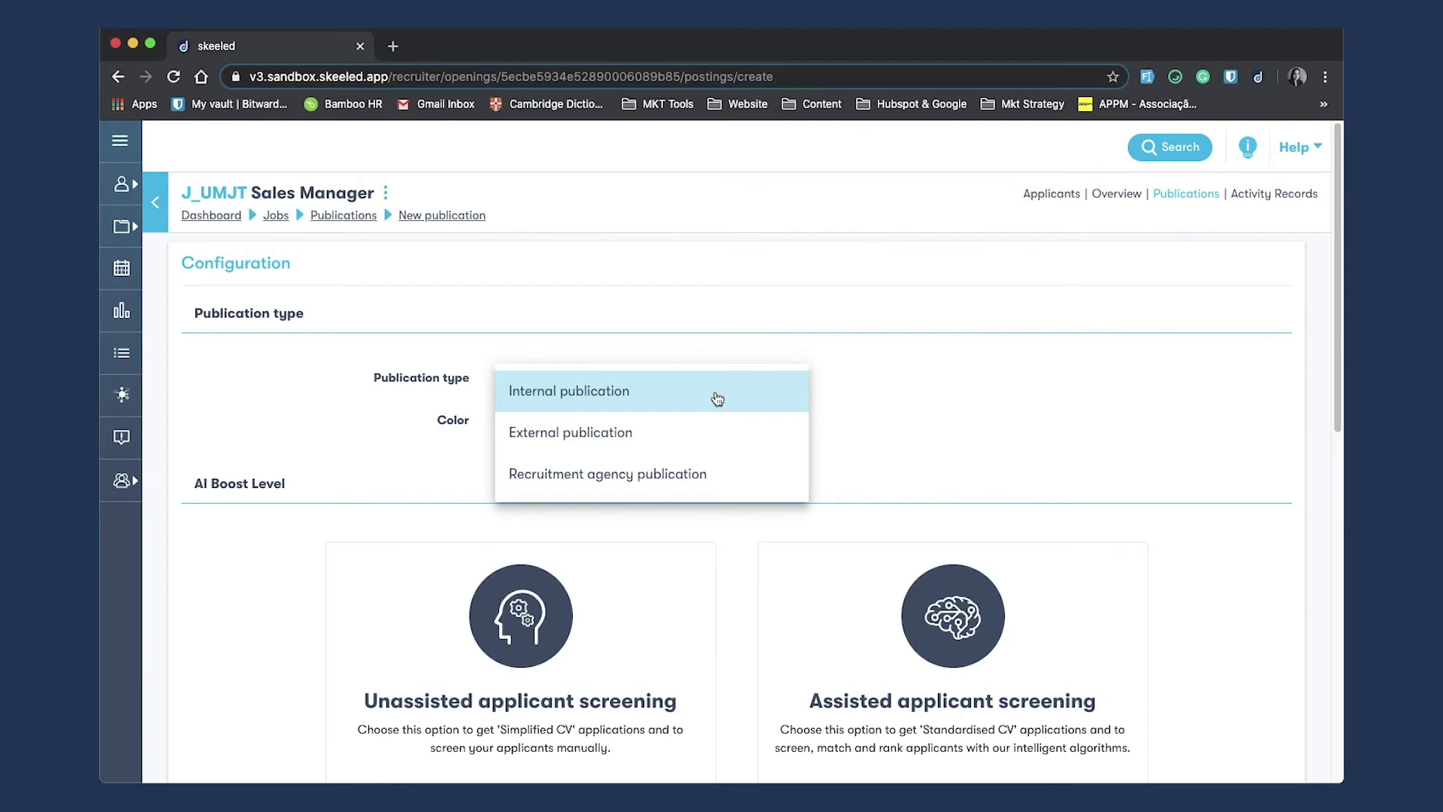
click(718, 398)
click(507, 421)
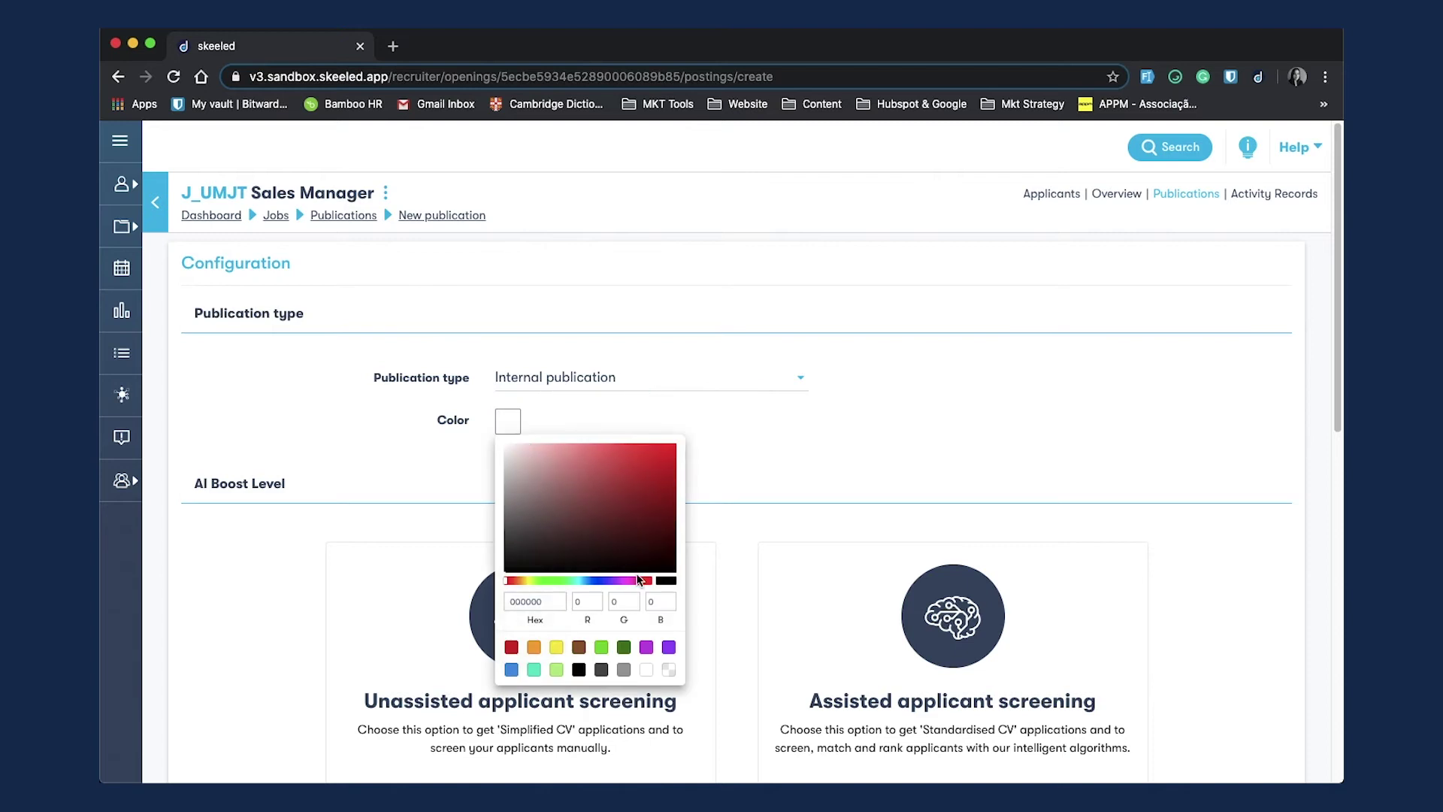
click(621, 484)
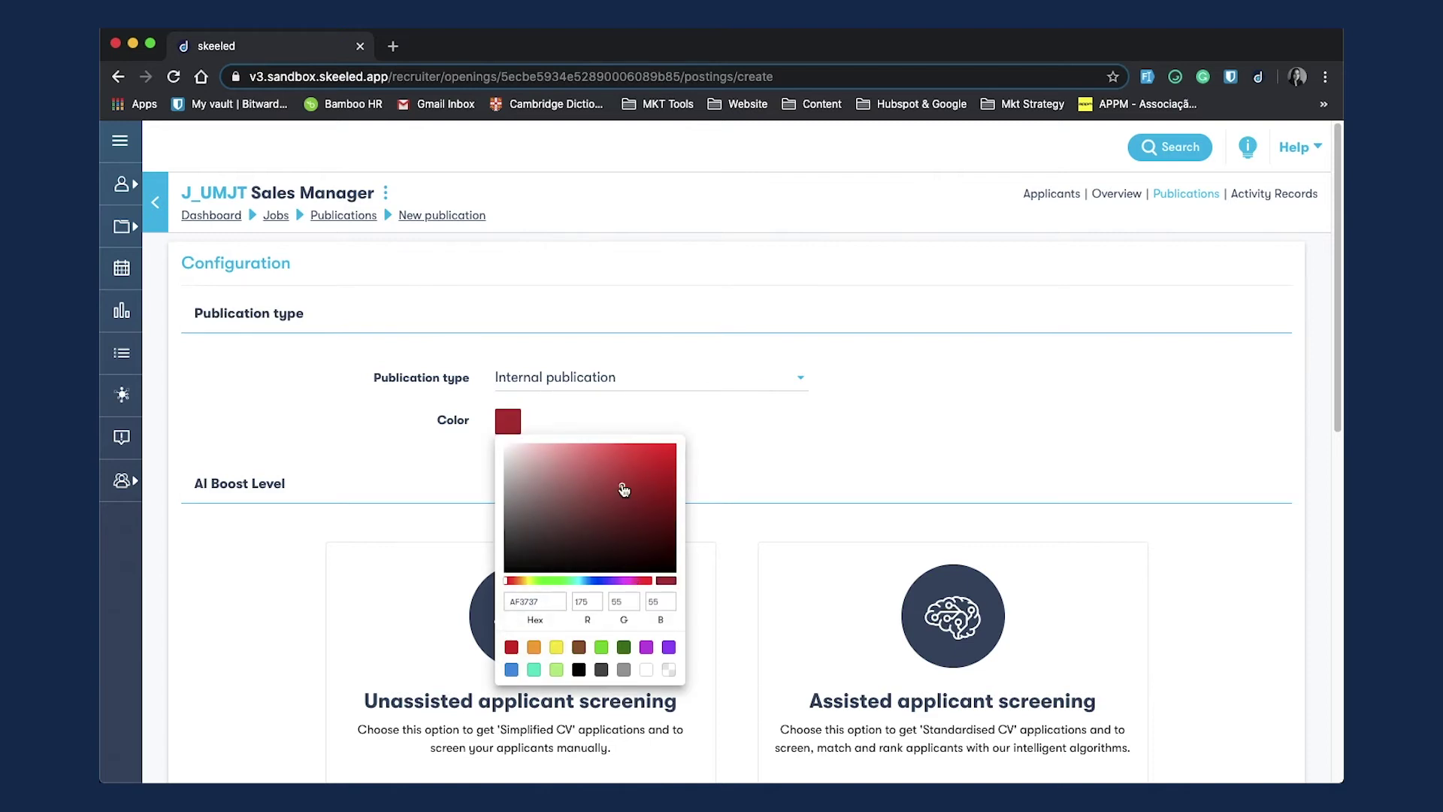
click(732, 451)
Step: Choose Assisted applicant screening as the publication's AI Boost Level
scroll(730, 454, down, 3)
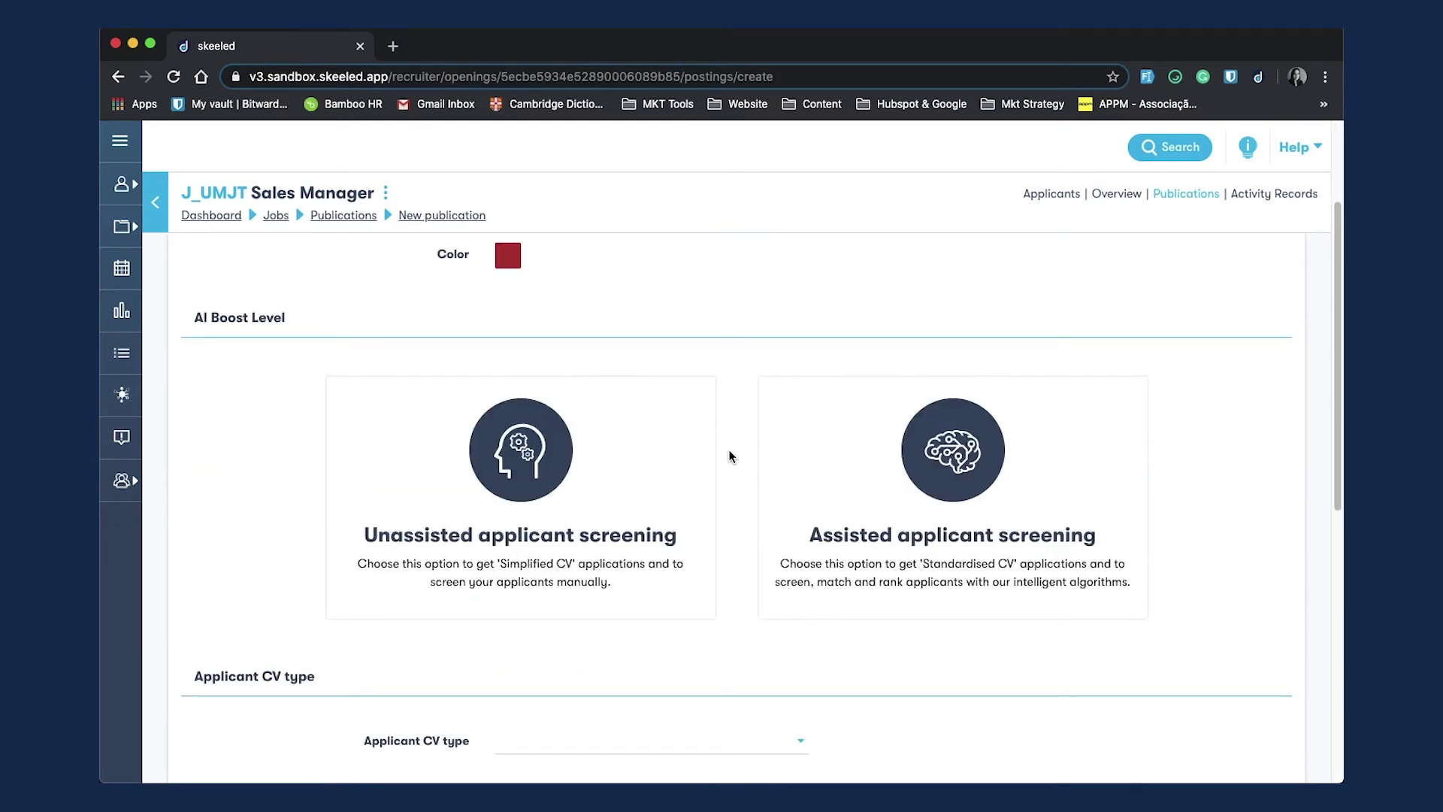
scroll(731, 456, down, 1)
click(393, 538)
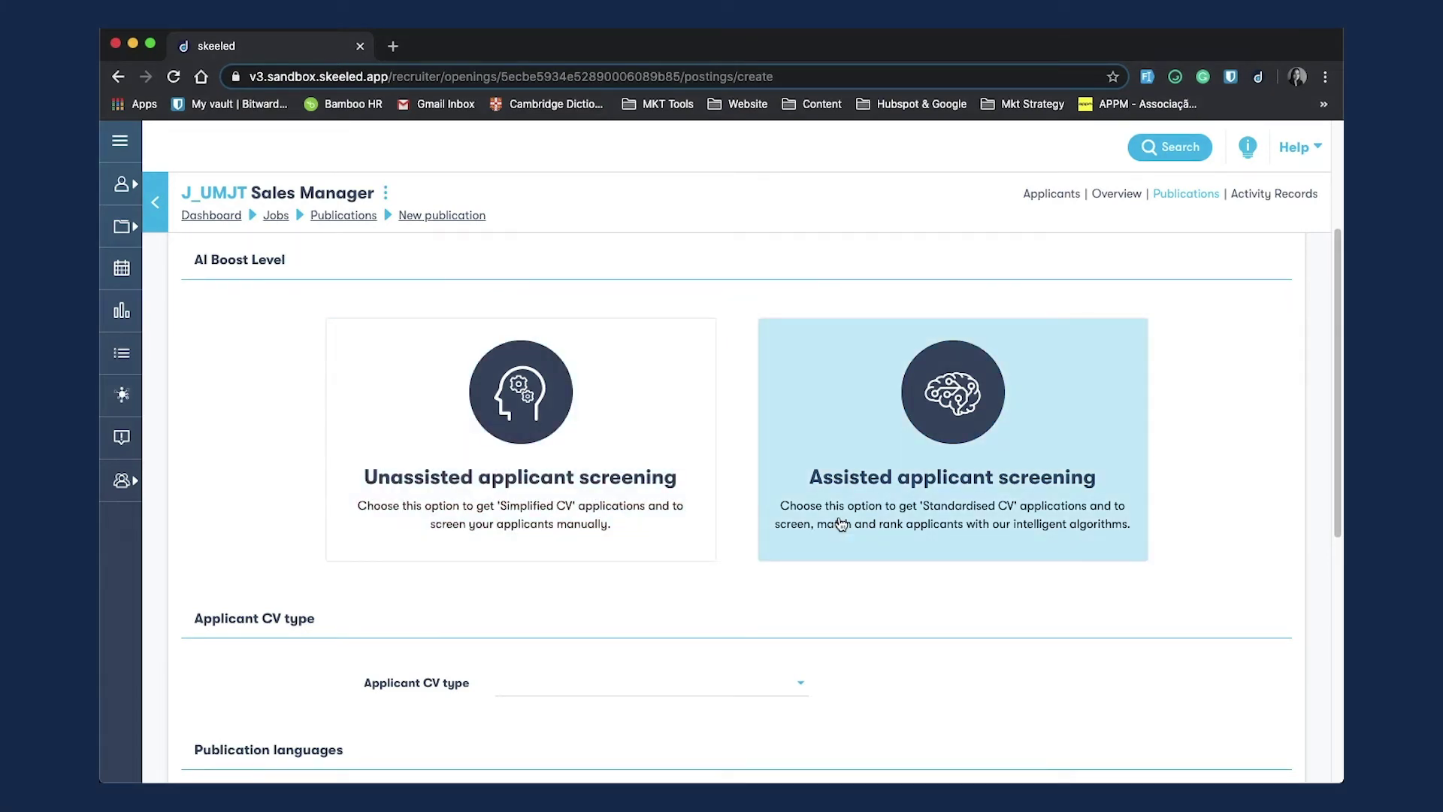
click(841, 524)
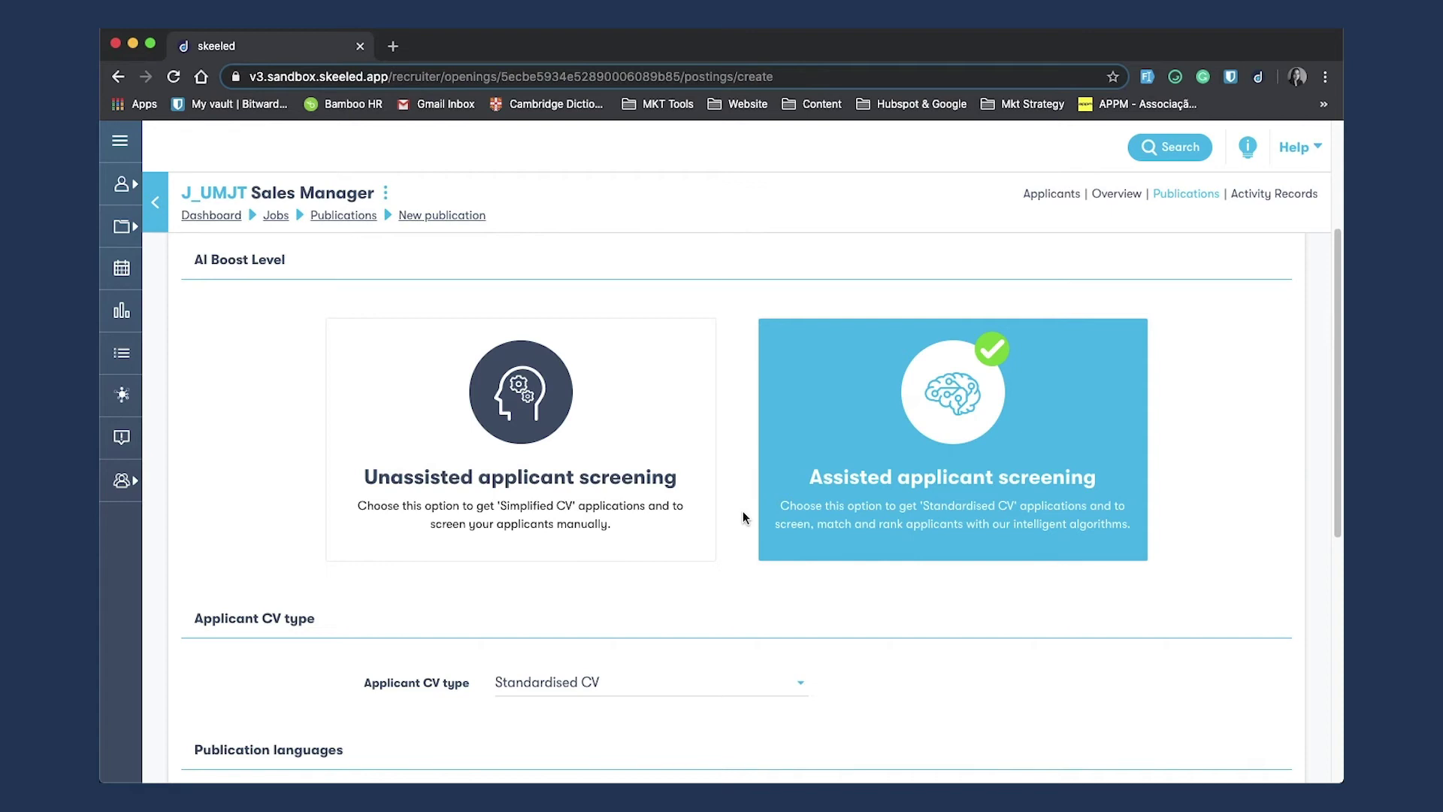
Step: Select English as the publication language and continue to the job review
scroll(743, 517, down, 6)
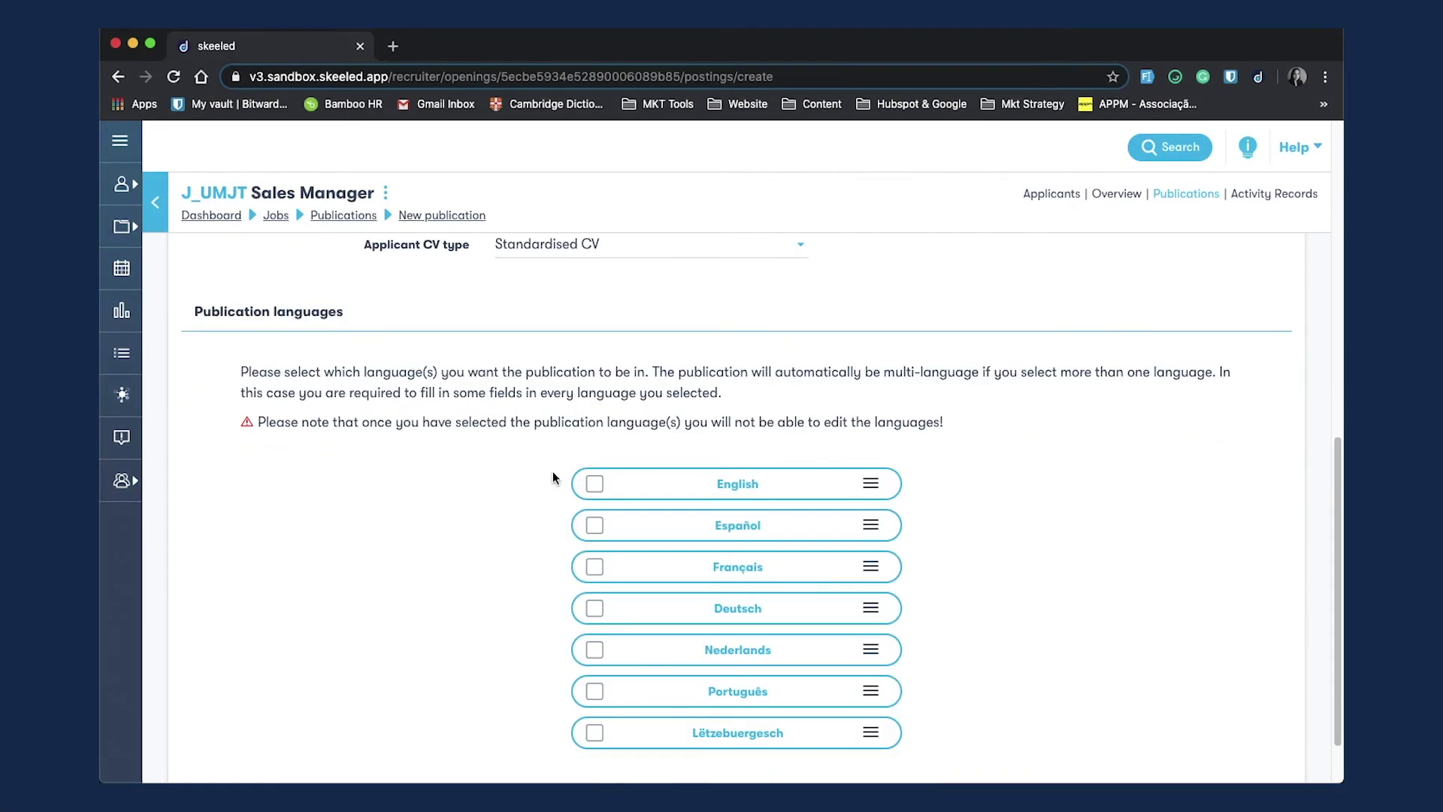
click(592, 486)
scroll(458, 544, down, 1)
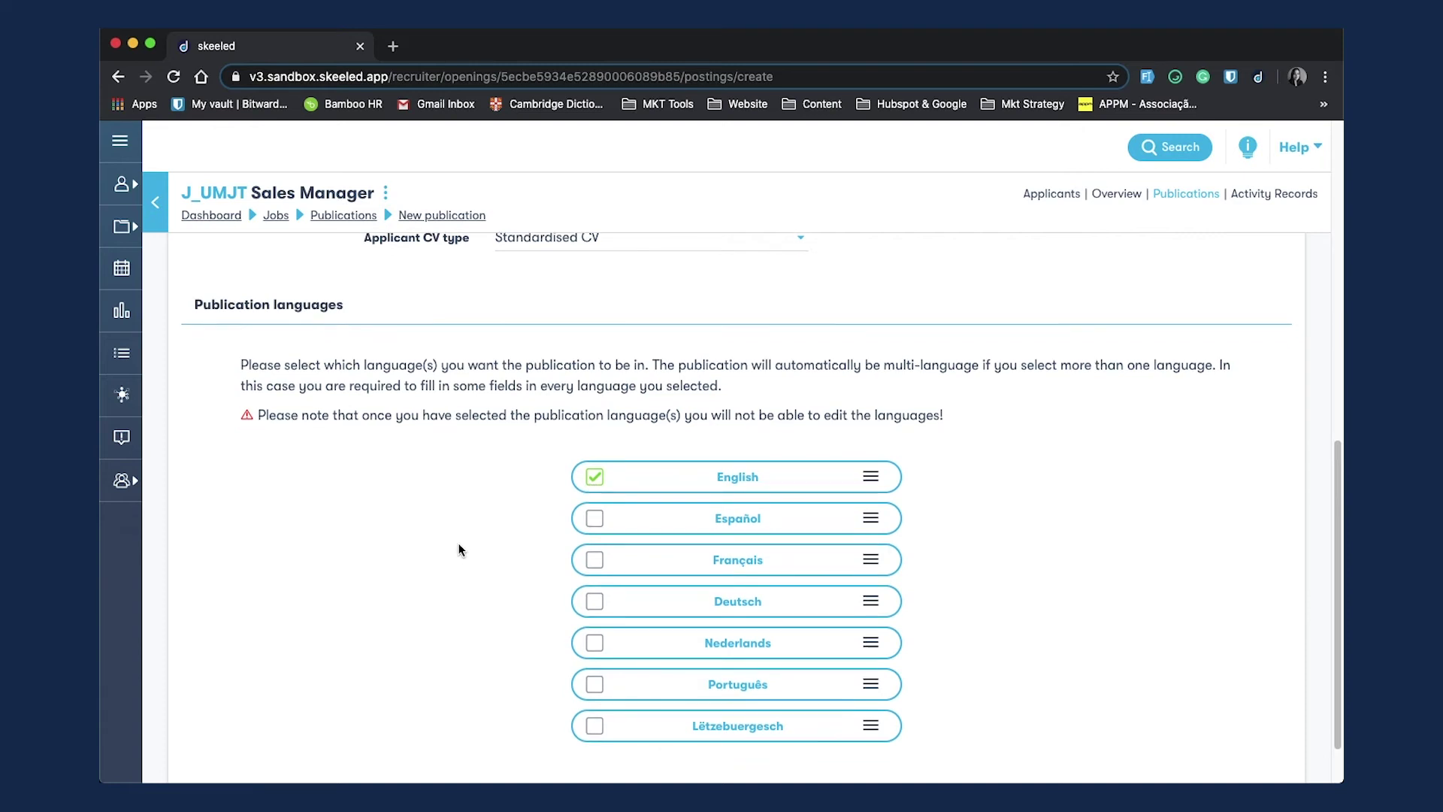
scroll(458, 545, down, 2)
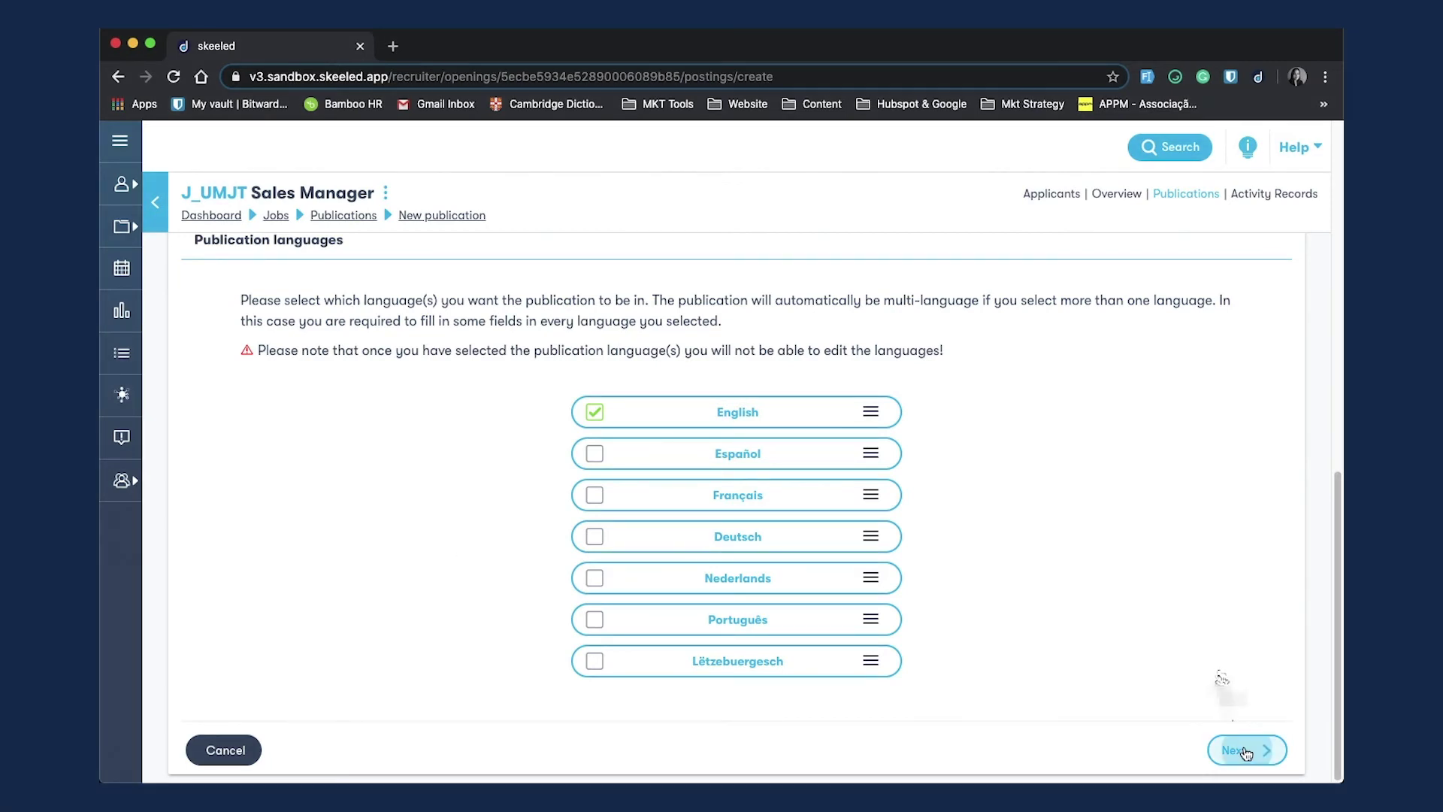
click(1240, 749)
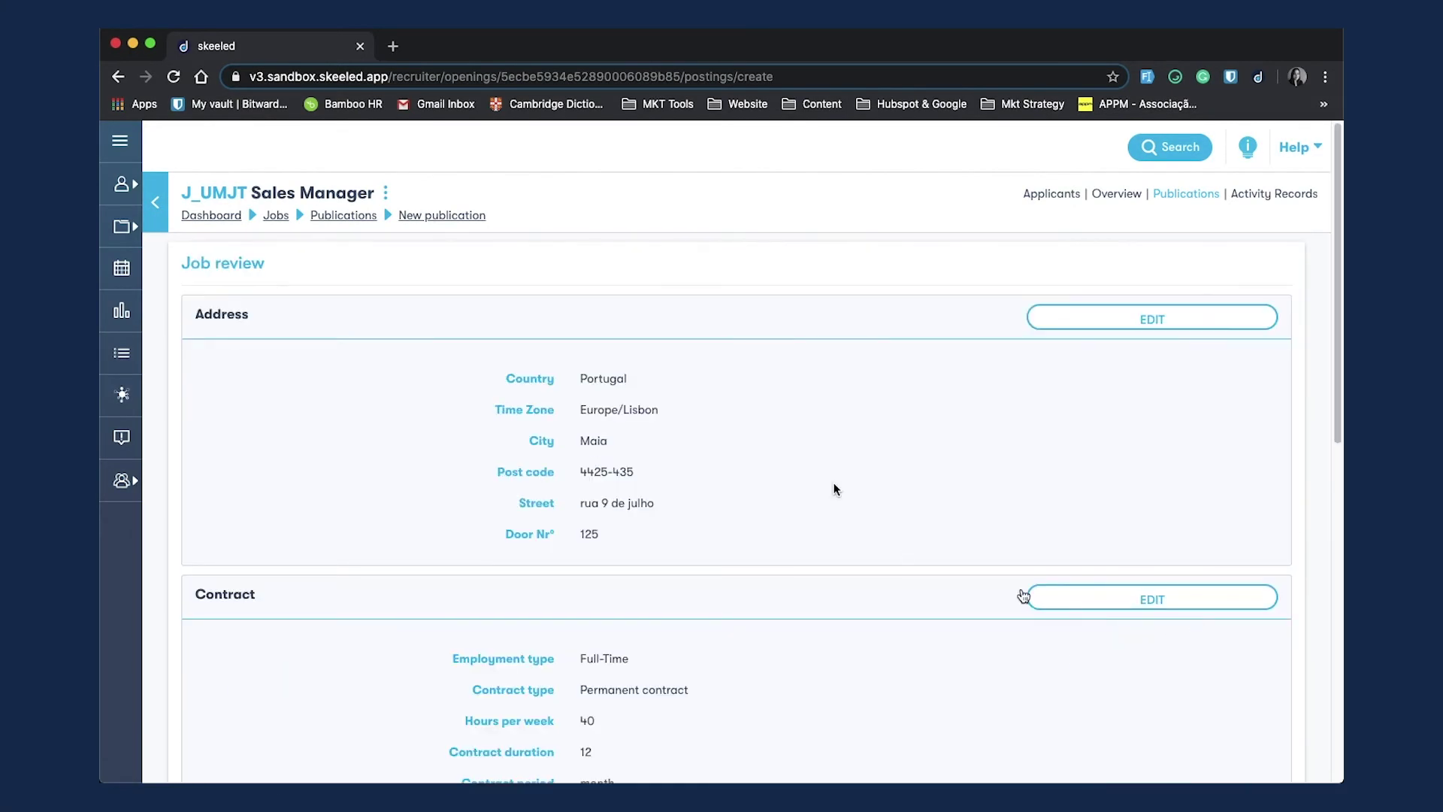
Step: Review the address, contract and work experience, and change the required education degree to Bachelor
scroll(700, 428, down, 2)
scroll(701, 432, down, 3)
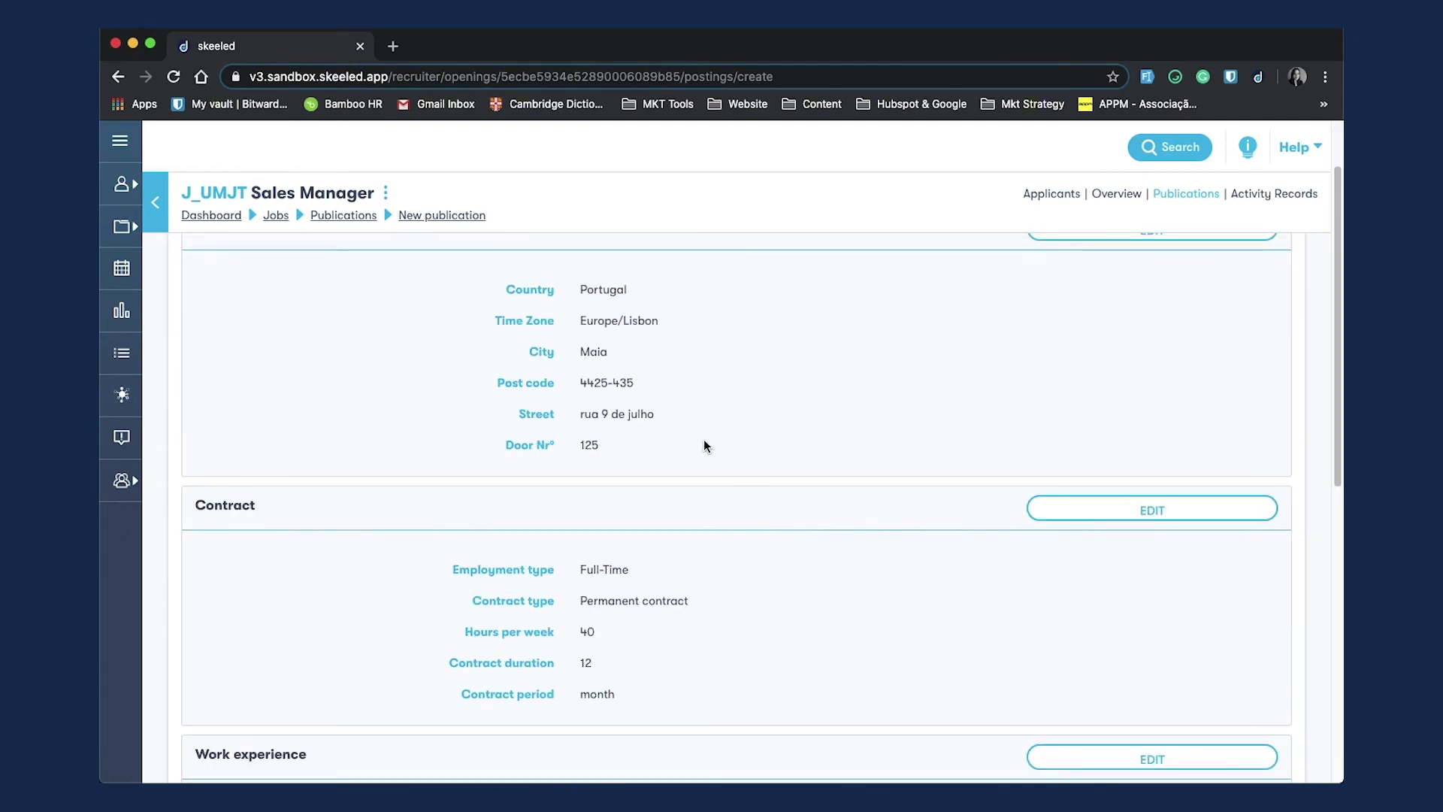
scroll(713, 439, down, 2)
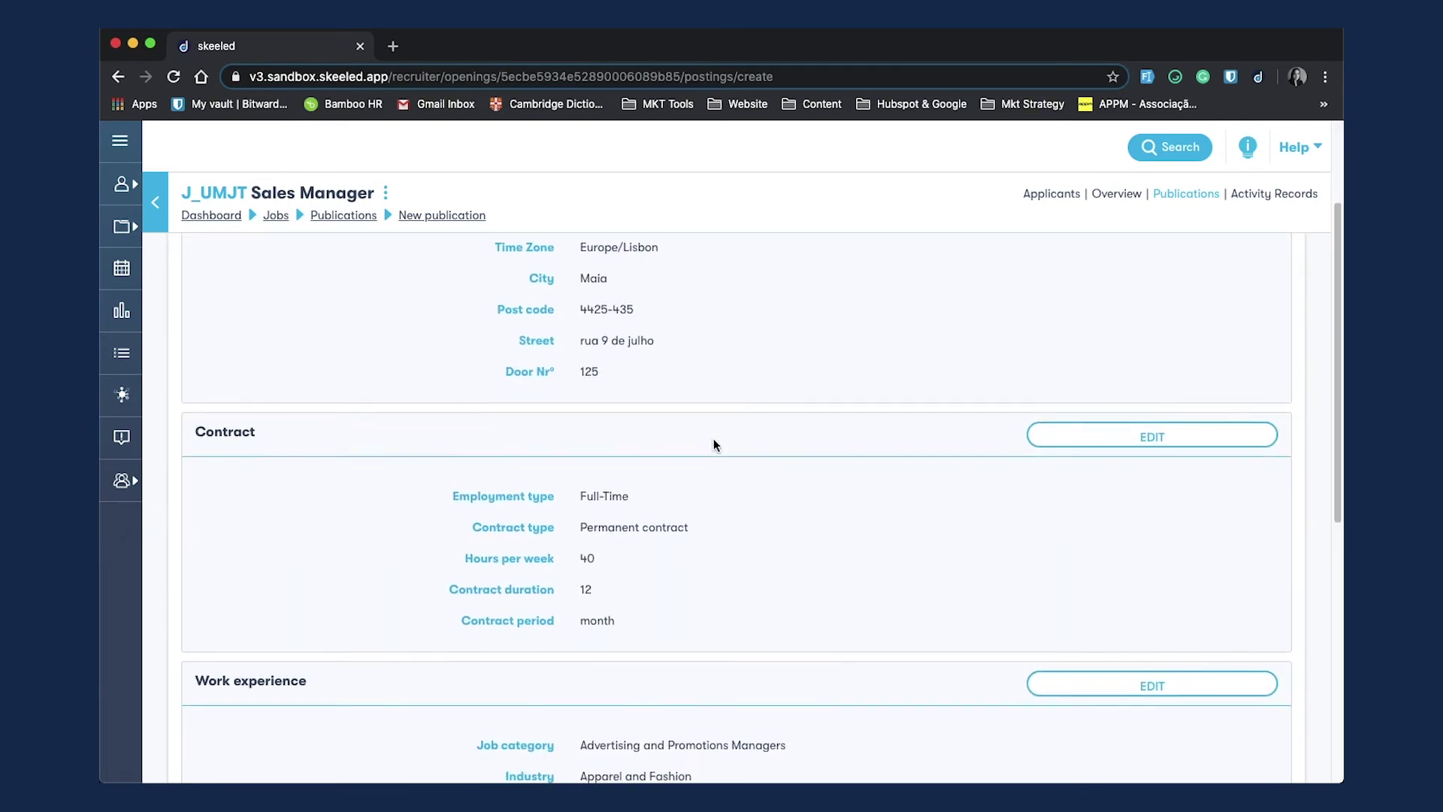
scroll(773, 444, down, 2)
scroll(774, 445, down, 3)
scroll(776, 447, down, 5)
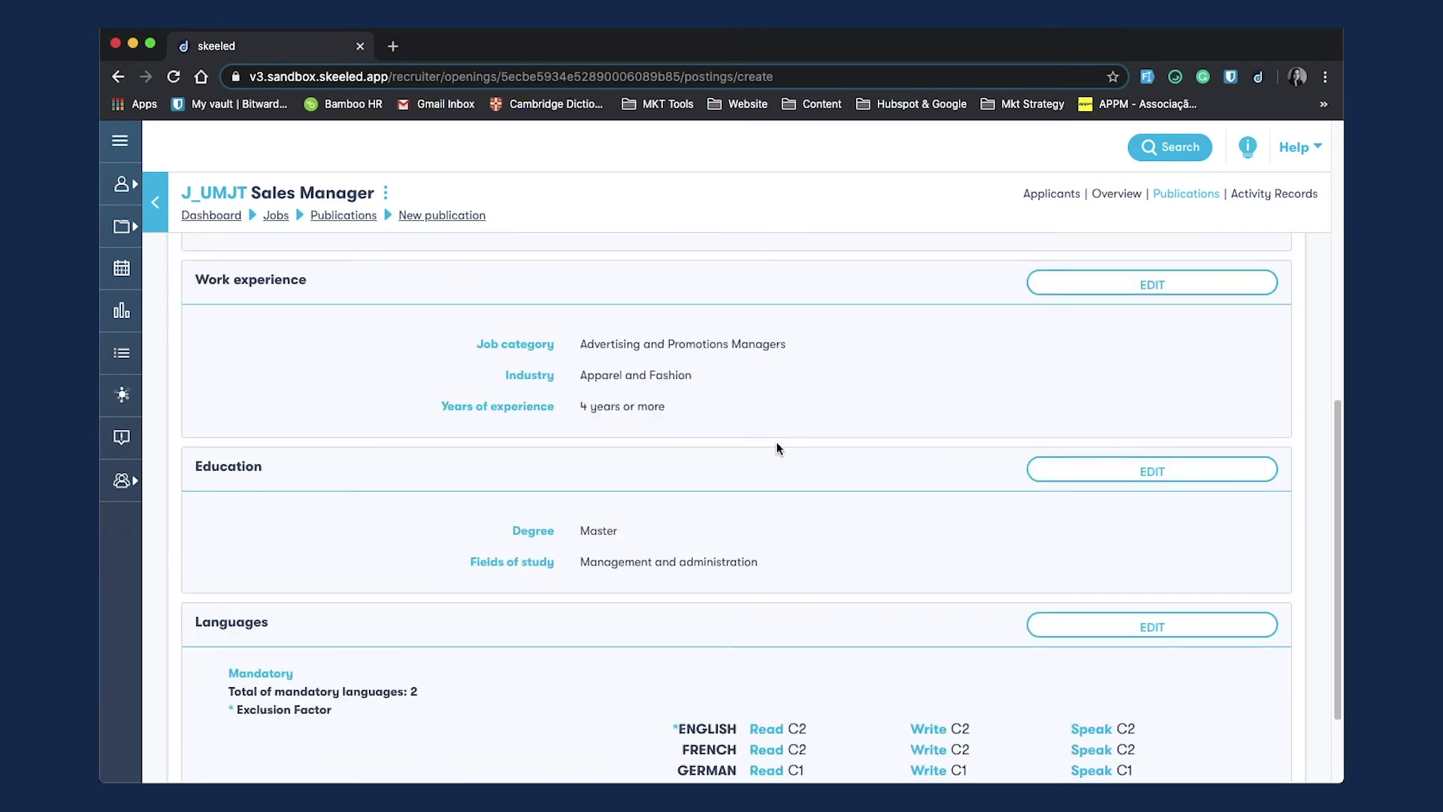
click(1152, 471)
click(638, 533)
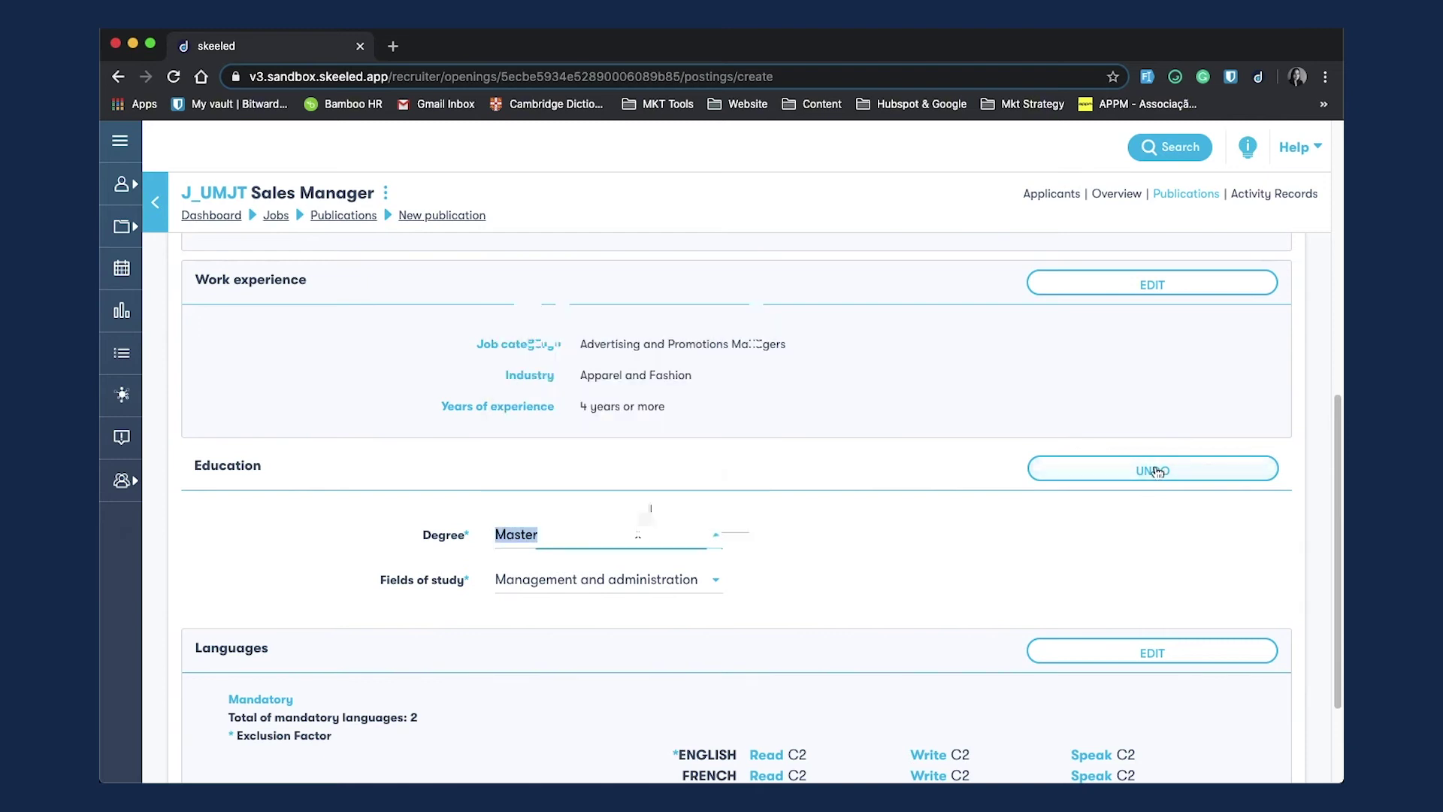
click(623, 412)
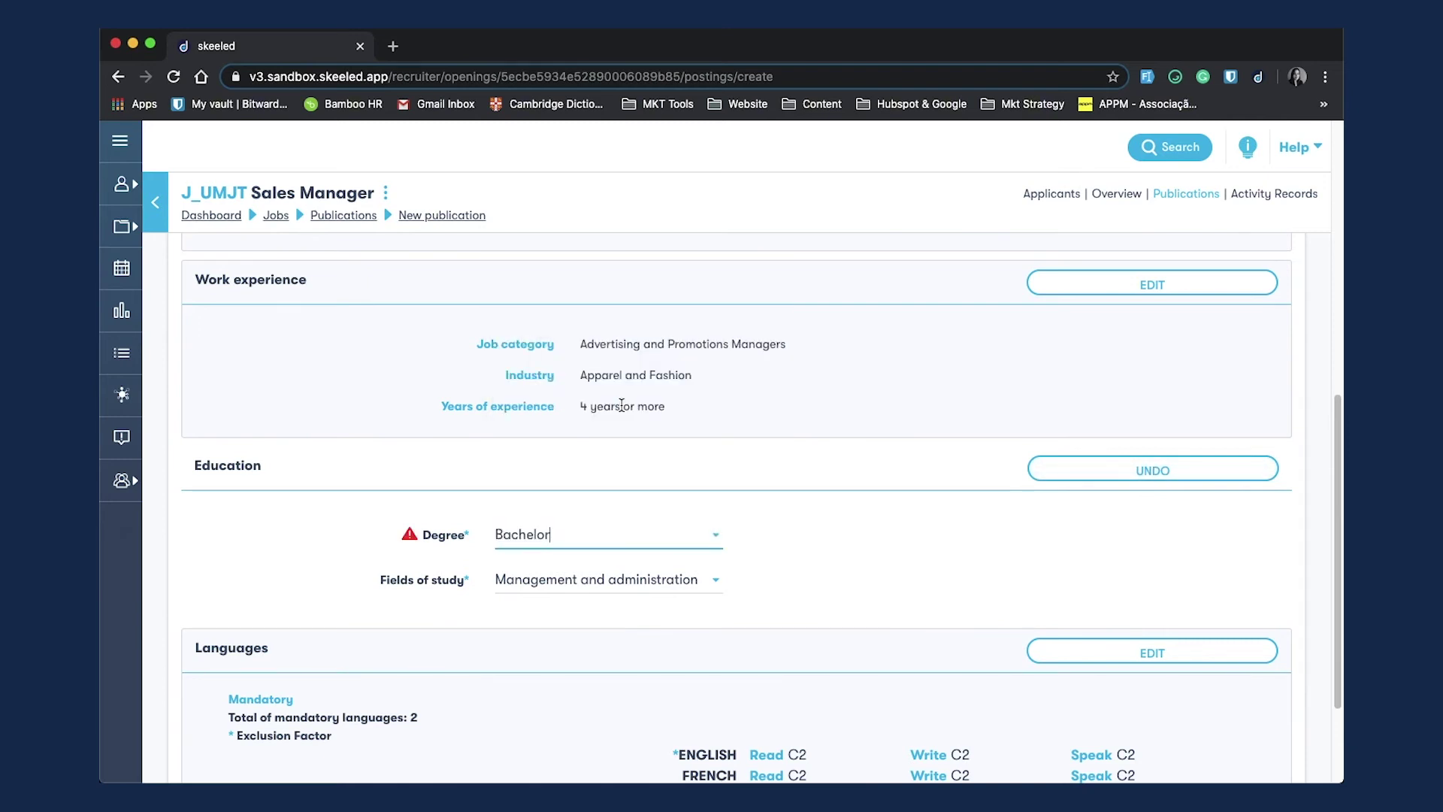
Step: Check the education and language requirements in the job review and continue to the publication details
scroll(777, 529, down, 2)
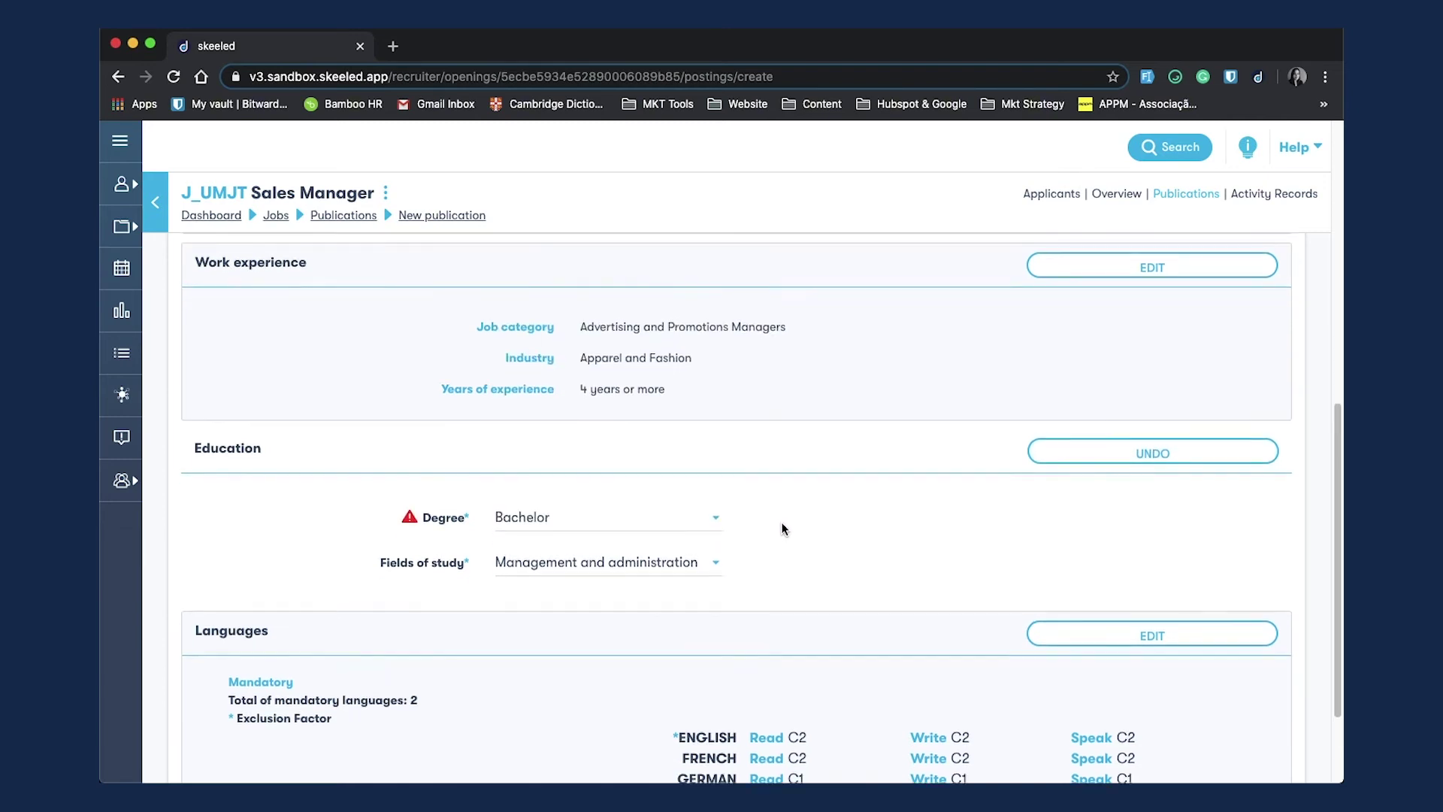
scroll(781, 530, down, 1)
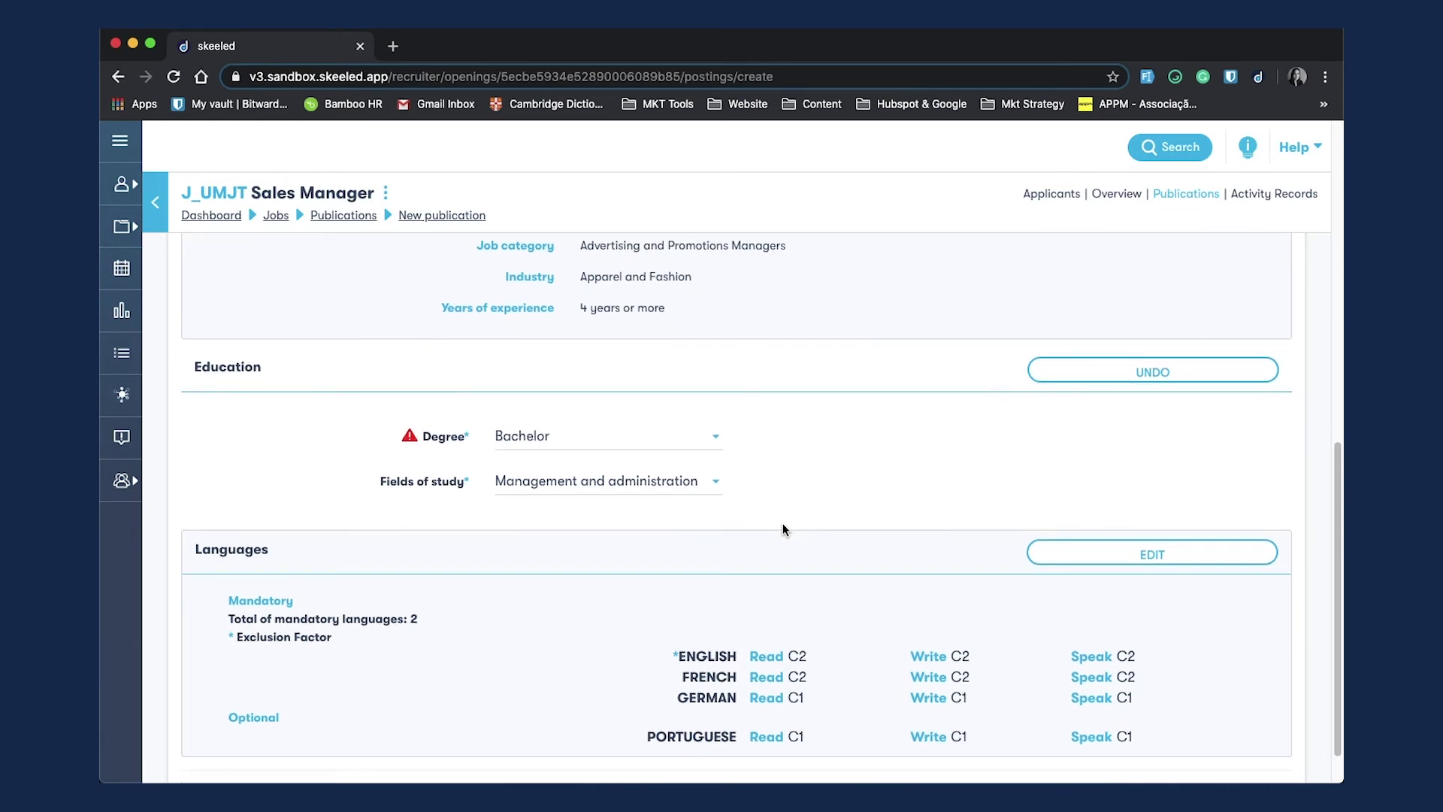
scroll(782, 528, up, 3)
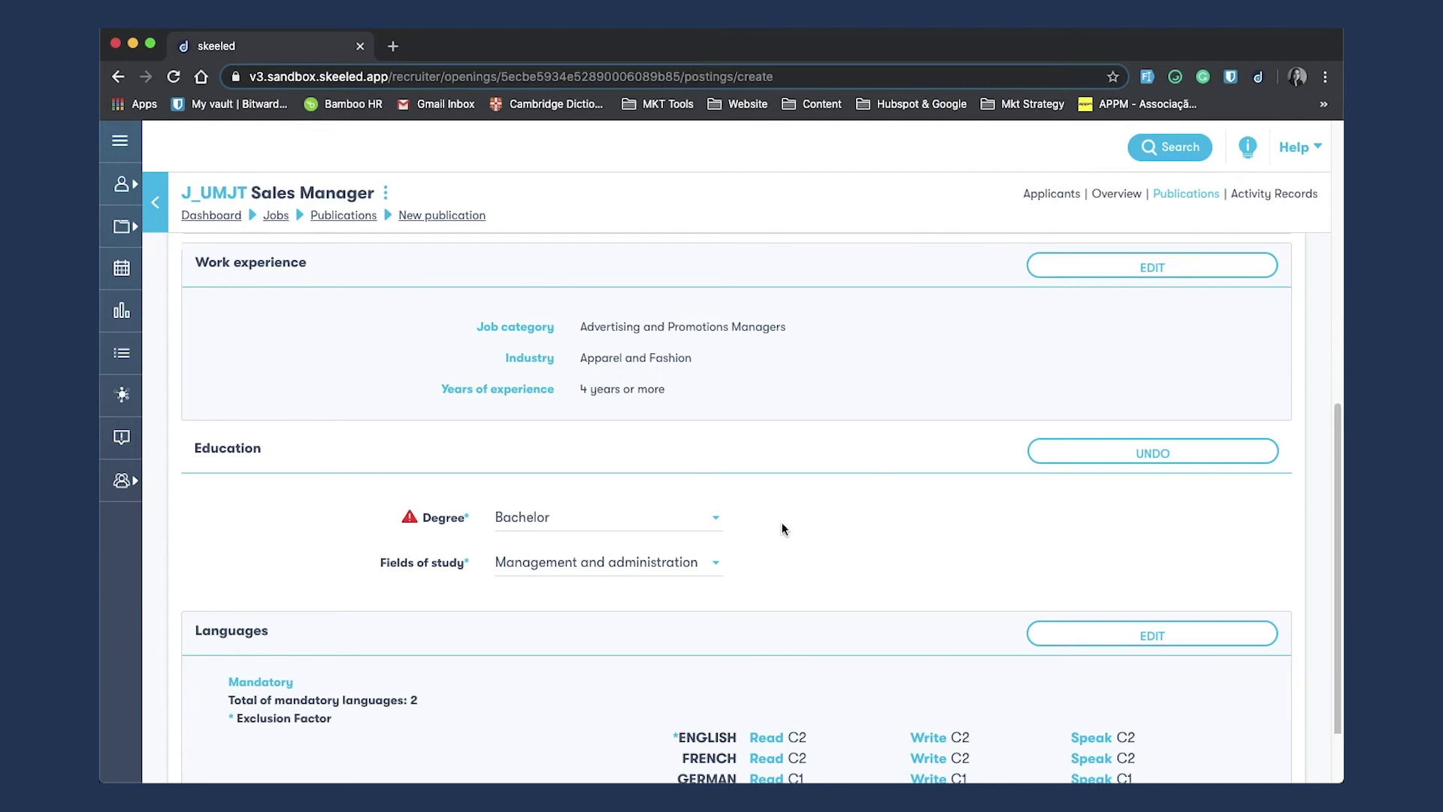
scroll(836, 539, down, 3)
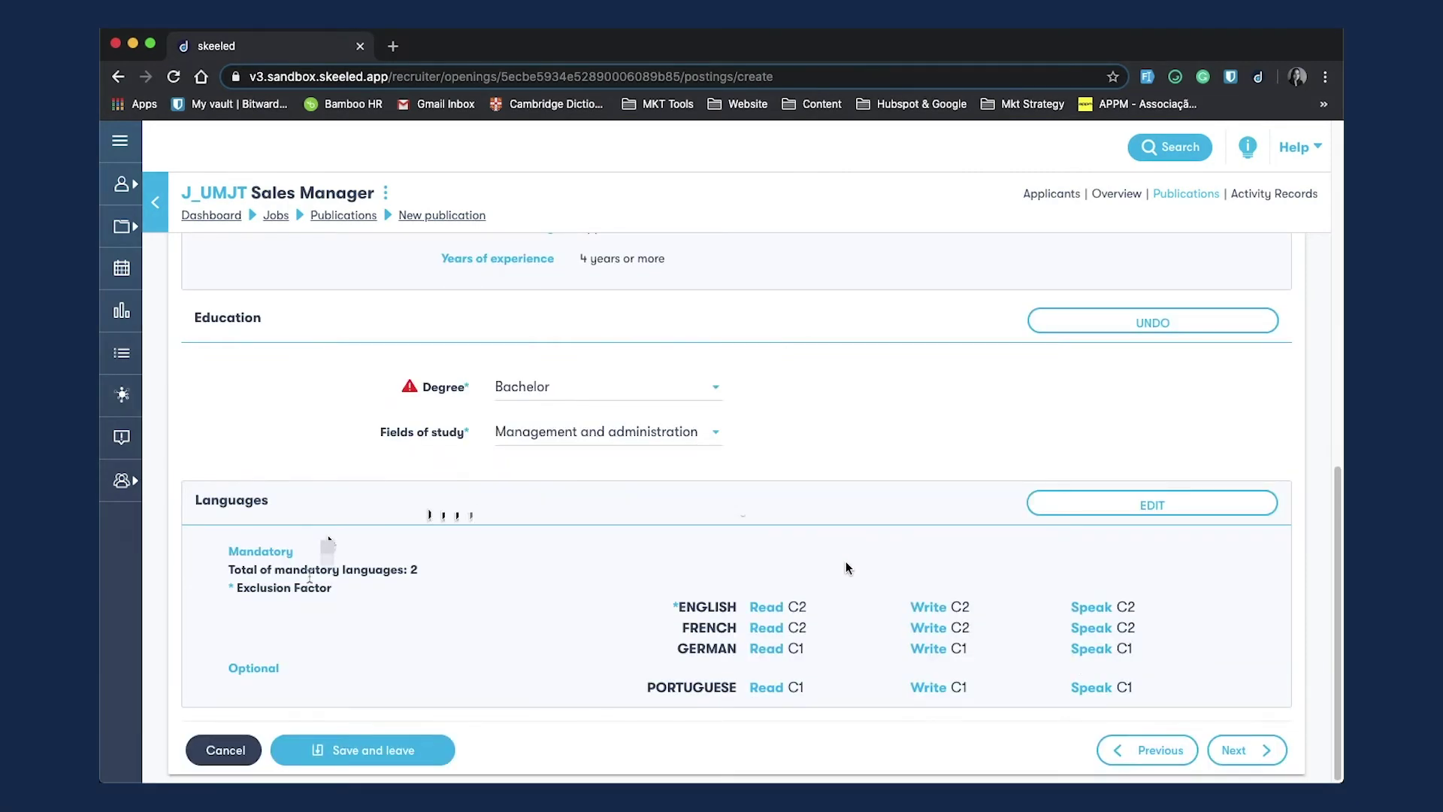
click(1241, 749)
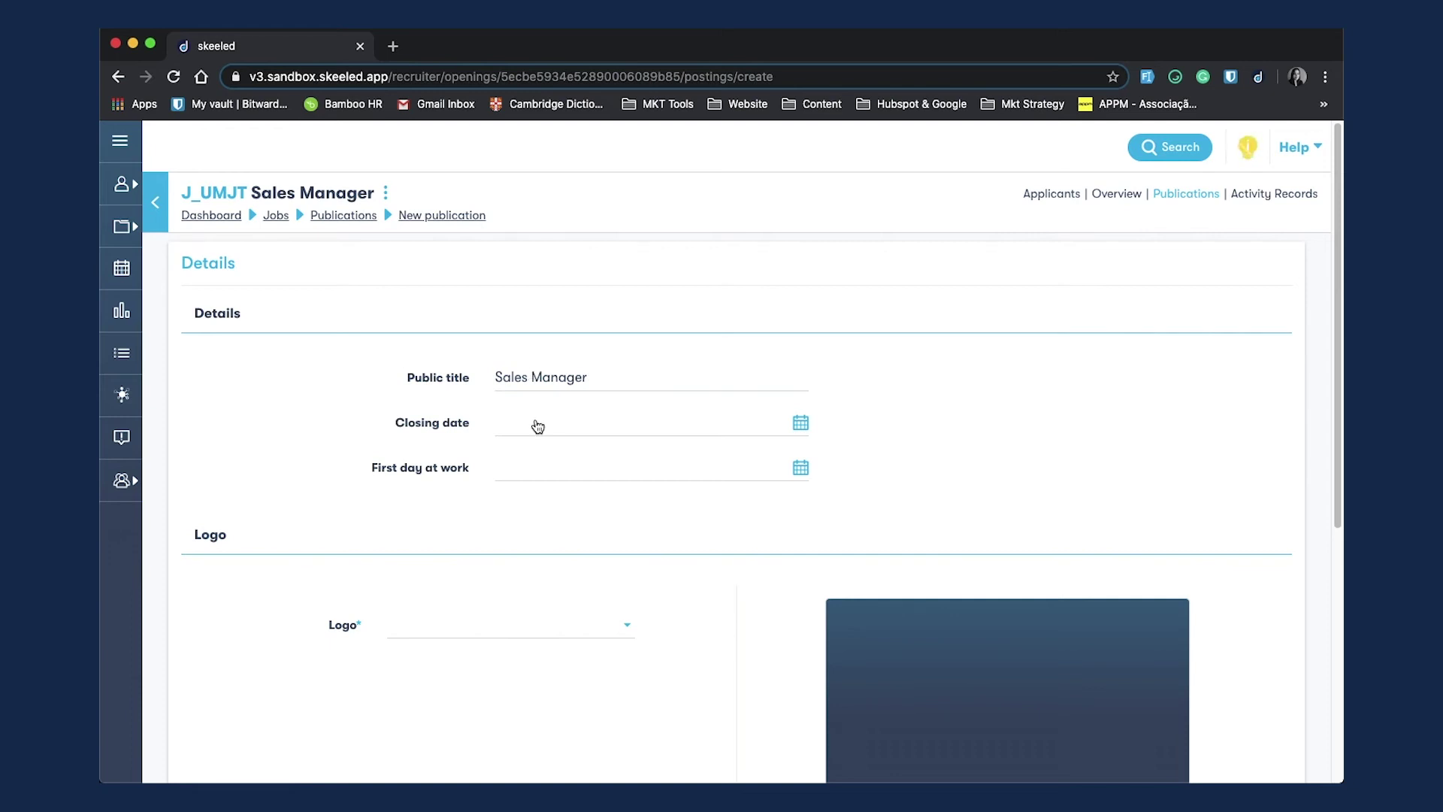
Step: Set the publication's closing date to 23/06/2020
click(800, 423)
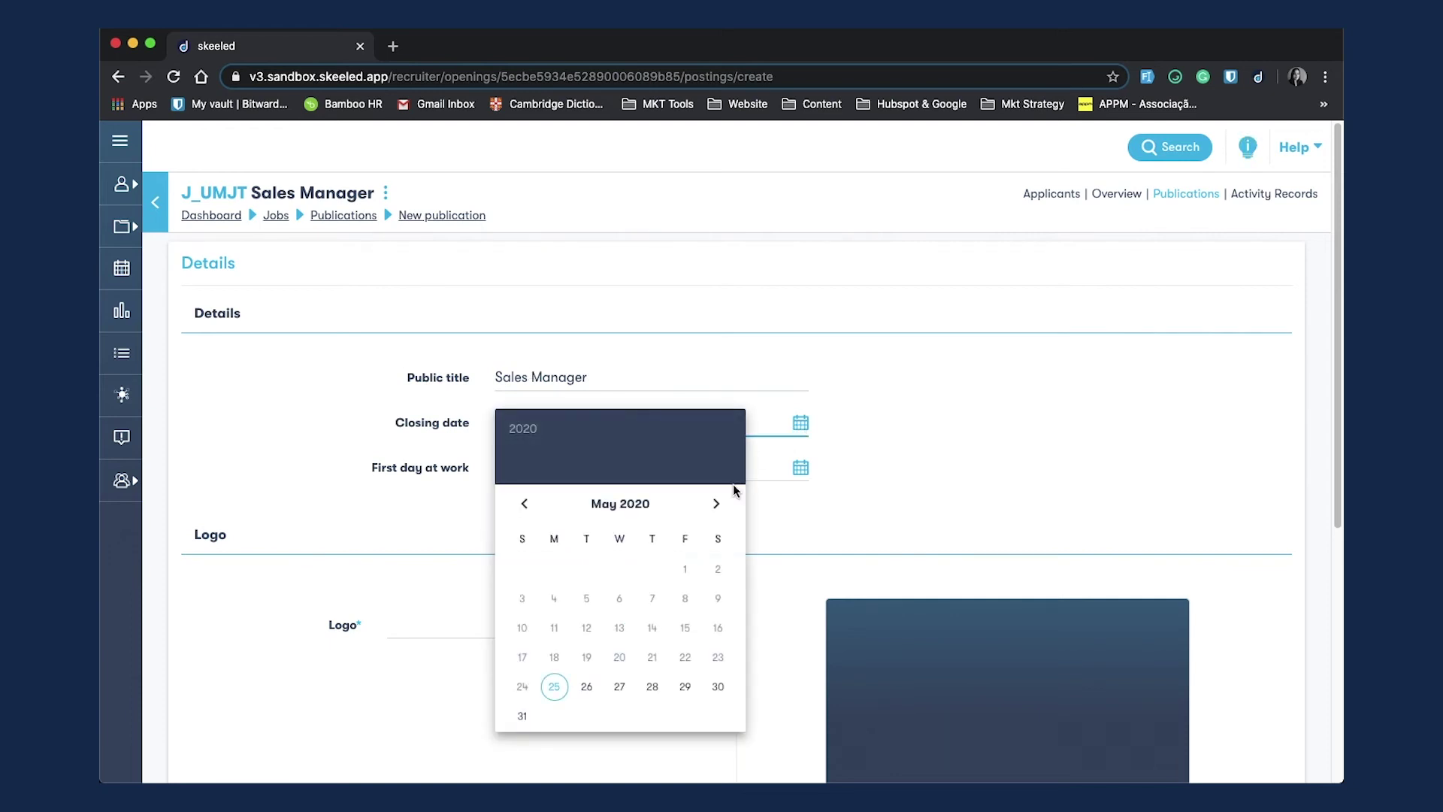
click(714, 504)
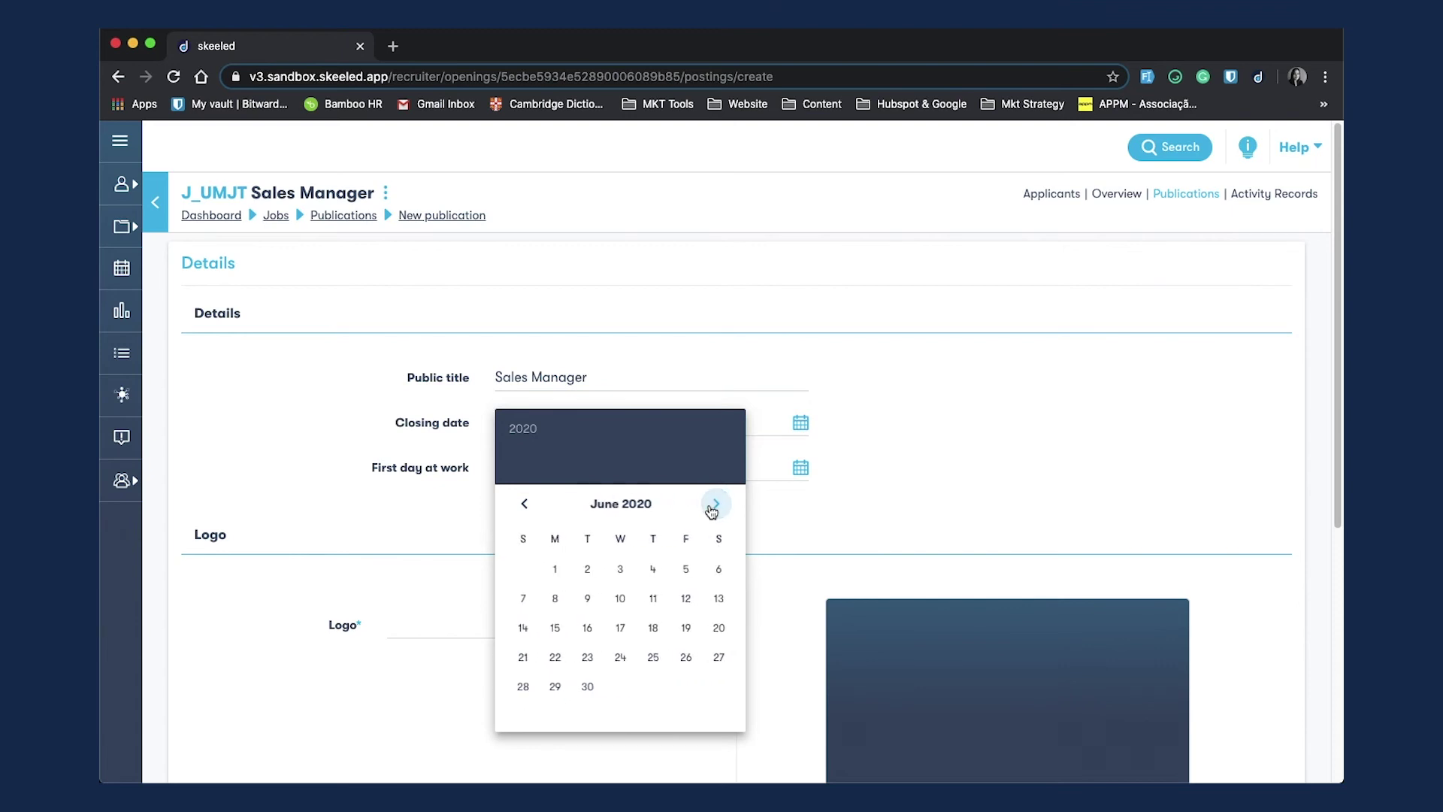
click(586, 658)
Step: Set the publication's first day at work to 12/07/2020
click(631, 467)
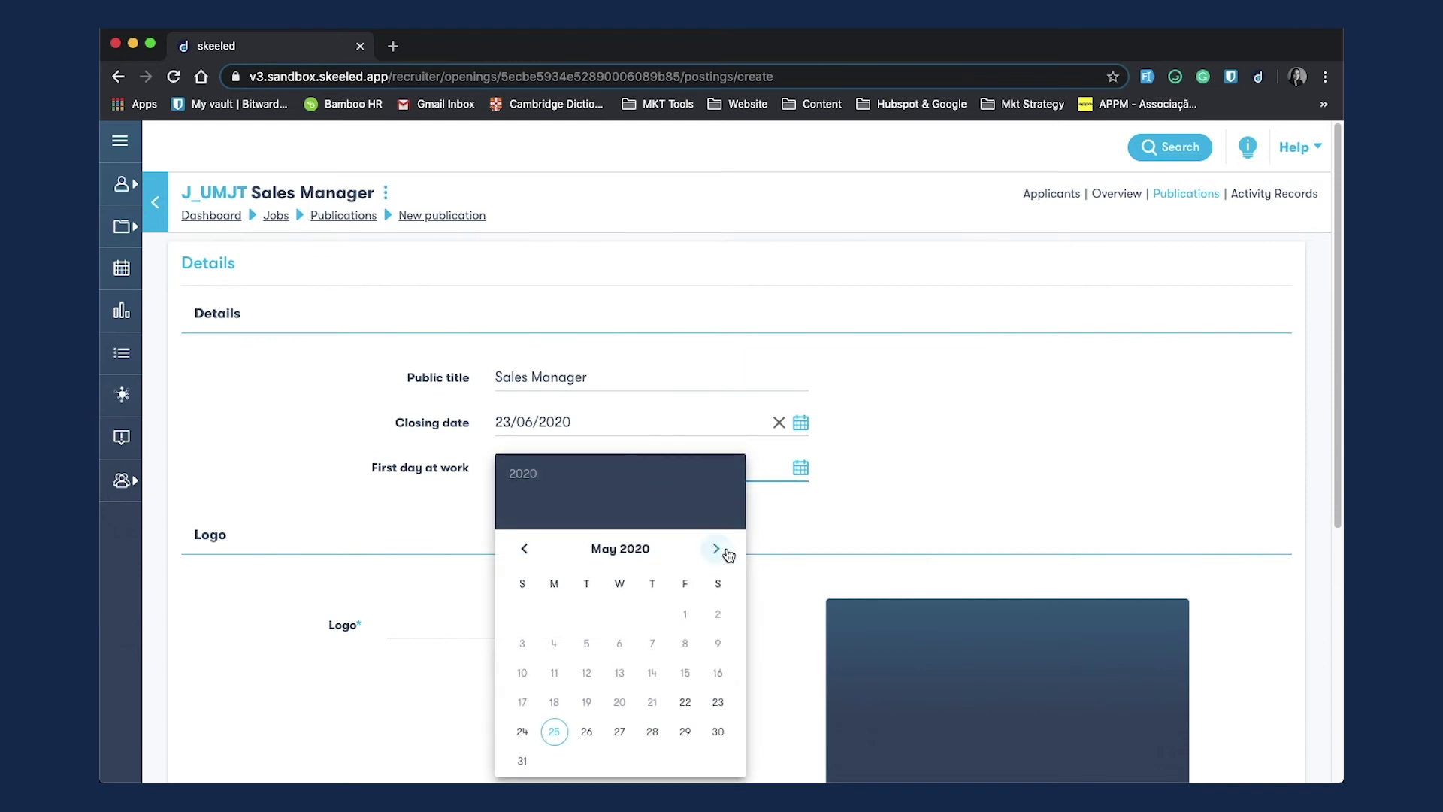
click(717, 551)
click(718, 551)
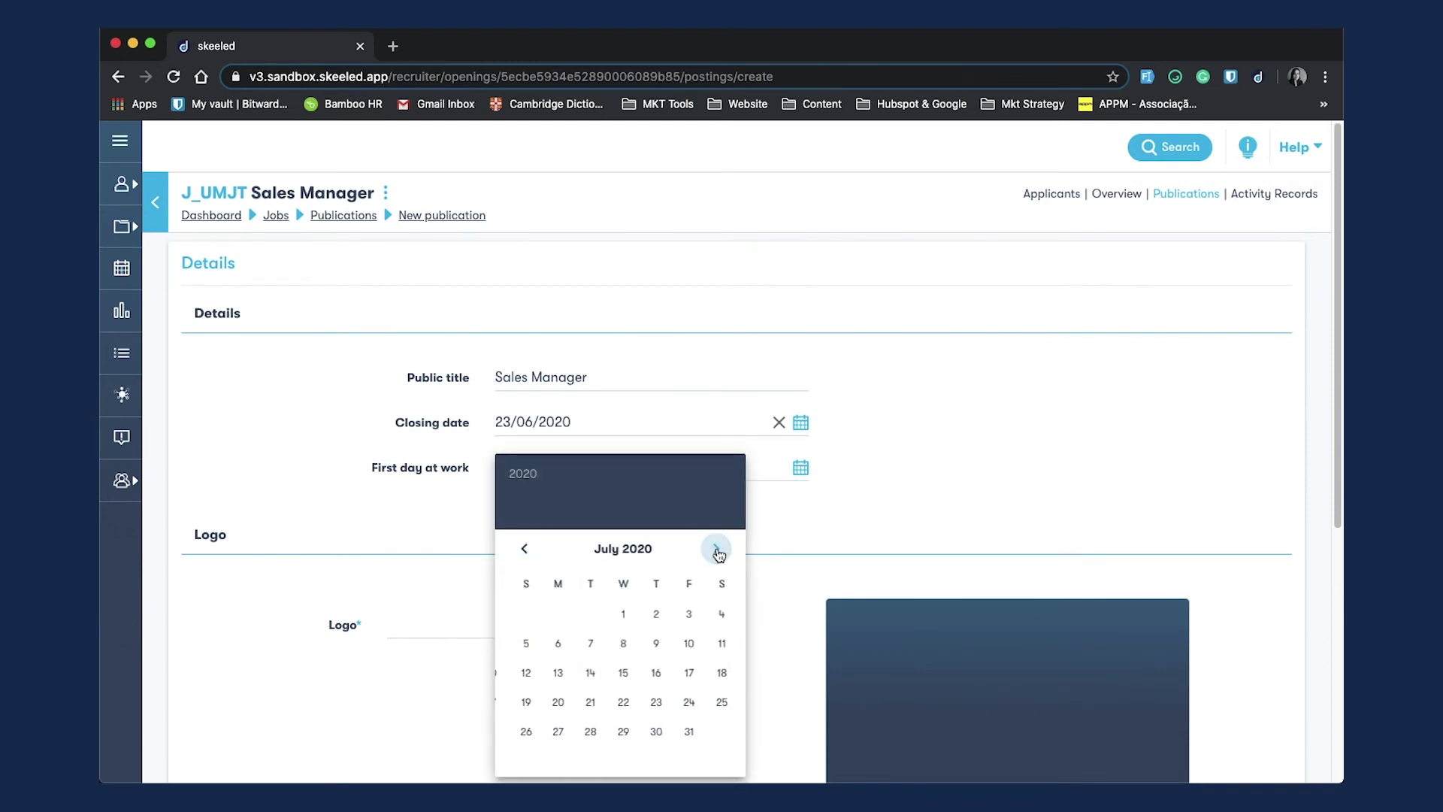
click(520, 673)
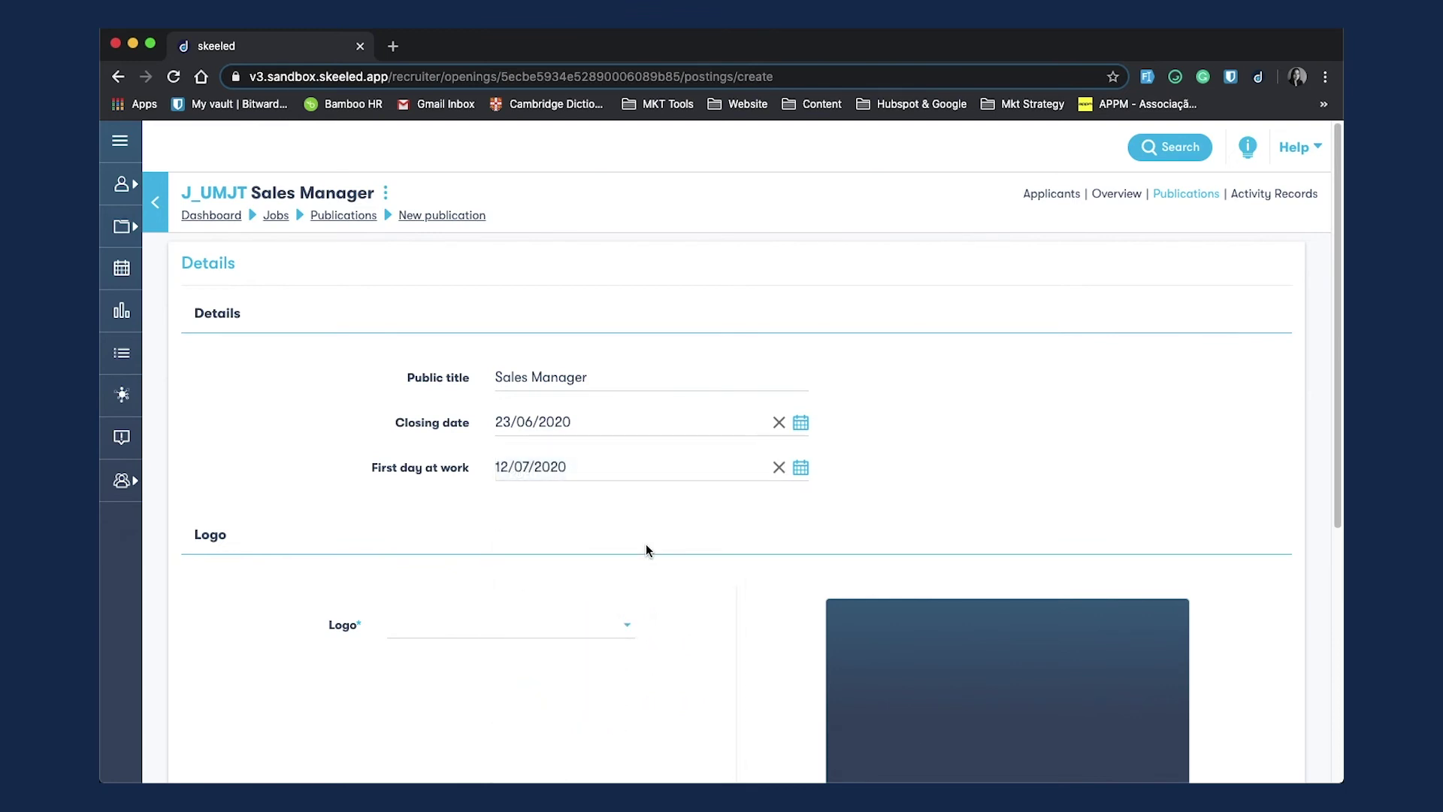
Step: Choose the Logomarca logo for the publication
scroll(645, 545, down, 3)
click(618, 391)
click(524, 407)
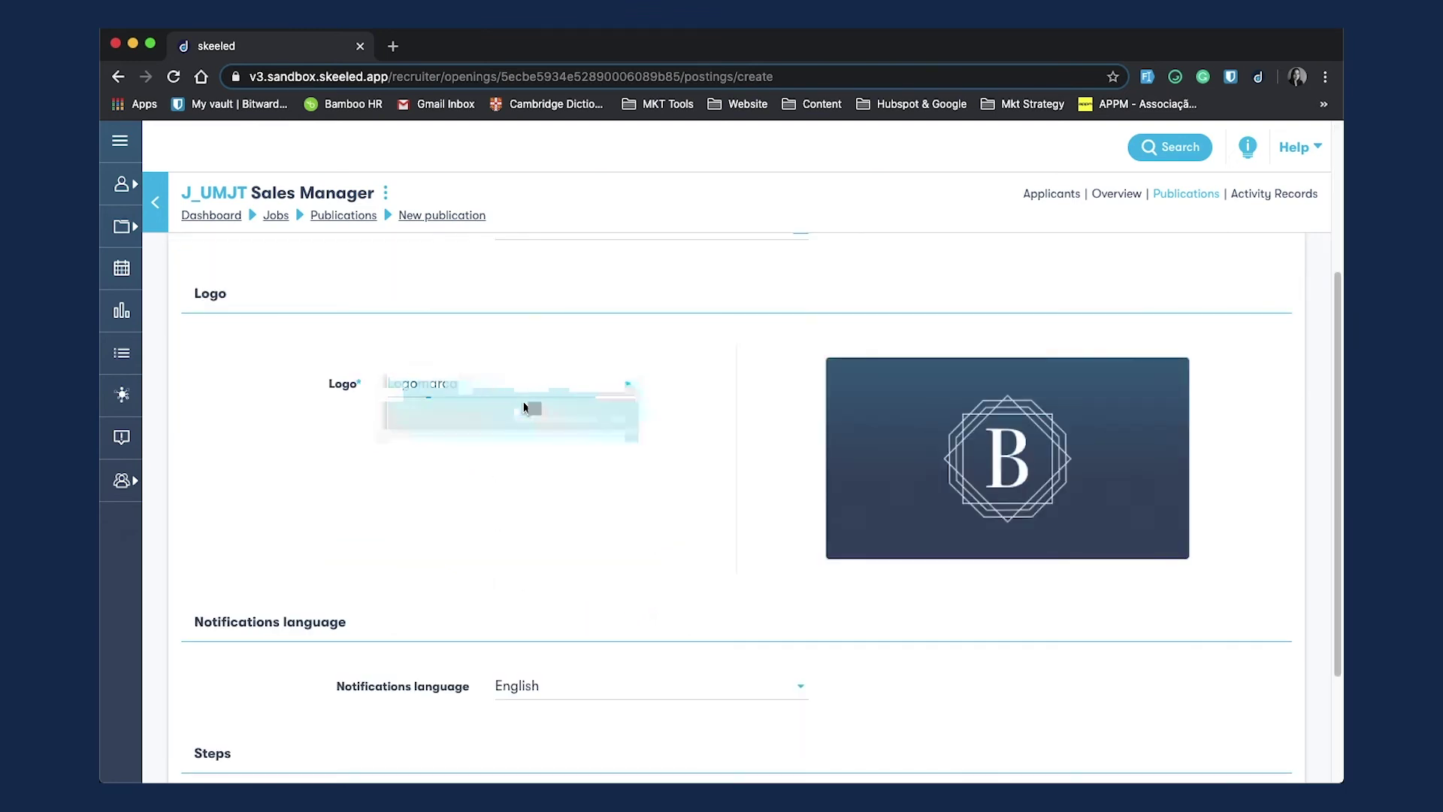
Step: Add a first application step of the Personality type
scroll(695, 476, down, 3)
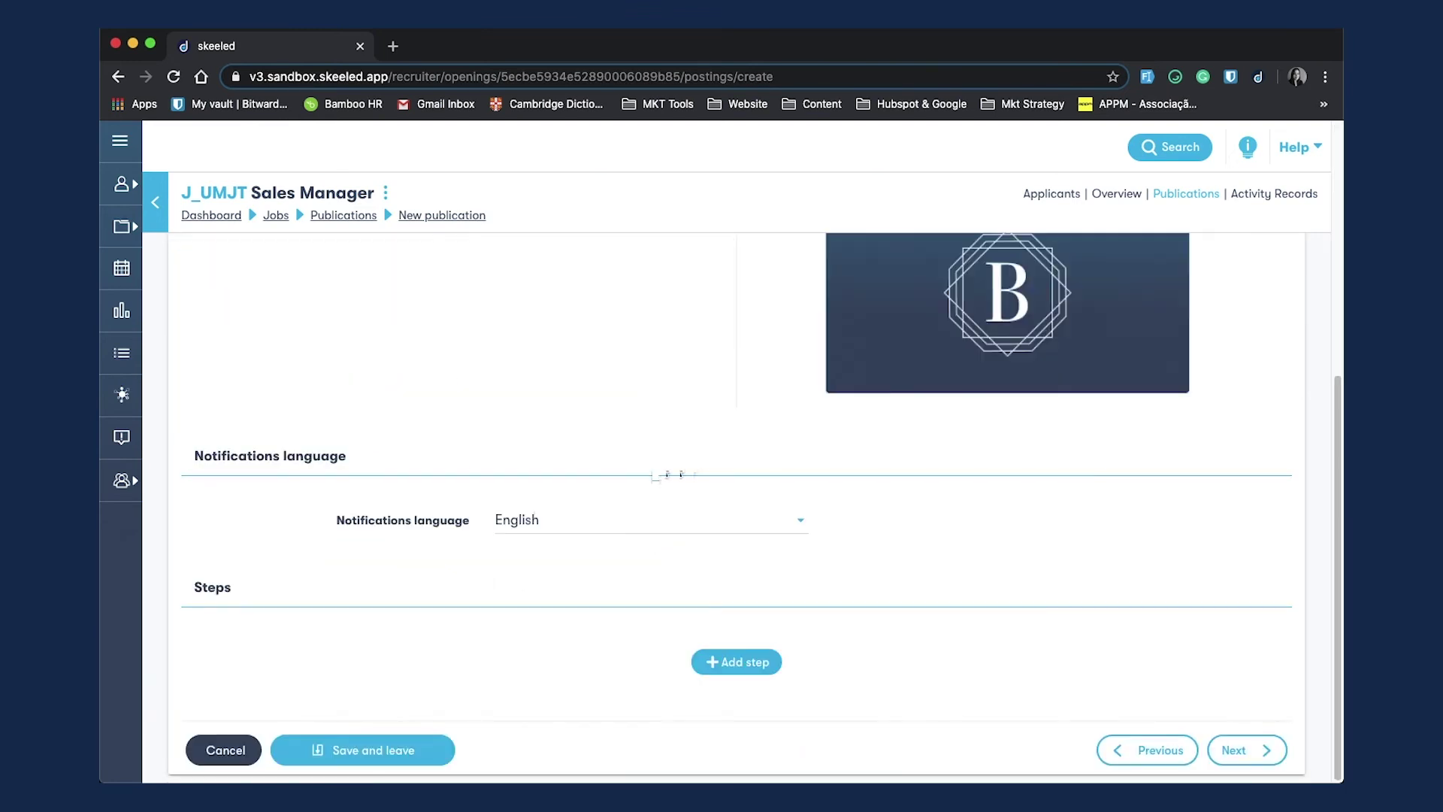
click(743, 671)
click(644, 665)
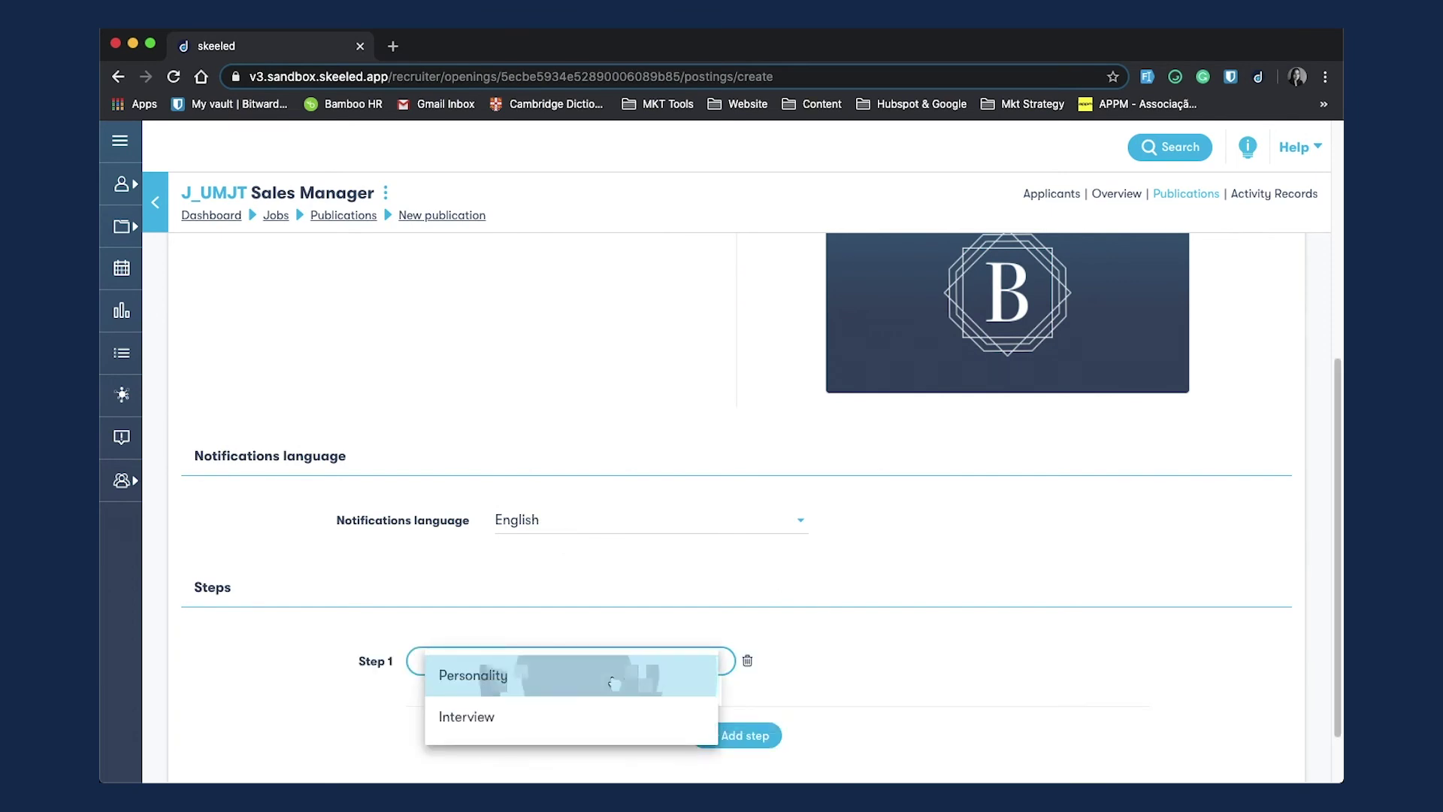
click(614, 677)
Step: Answer the first questions of the Personality step's job questionnaire
scroll(616, 673, down, 5)
click(751, 418)
click(751, 459)
click(752, 500)
click(751, 542)
click(752, 604)
click(753, 646)
Step: Describe the tasks as varied and requiring creative or analytical thinking, and choose the sociable and thorough quality sets for the applicant
scroll(774, 680, down, 6)
click(752, 324)
click(752, 365)
click(750, 463)
click(750, 533)
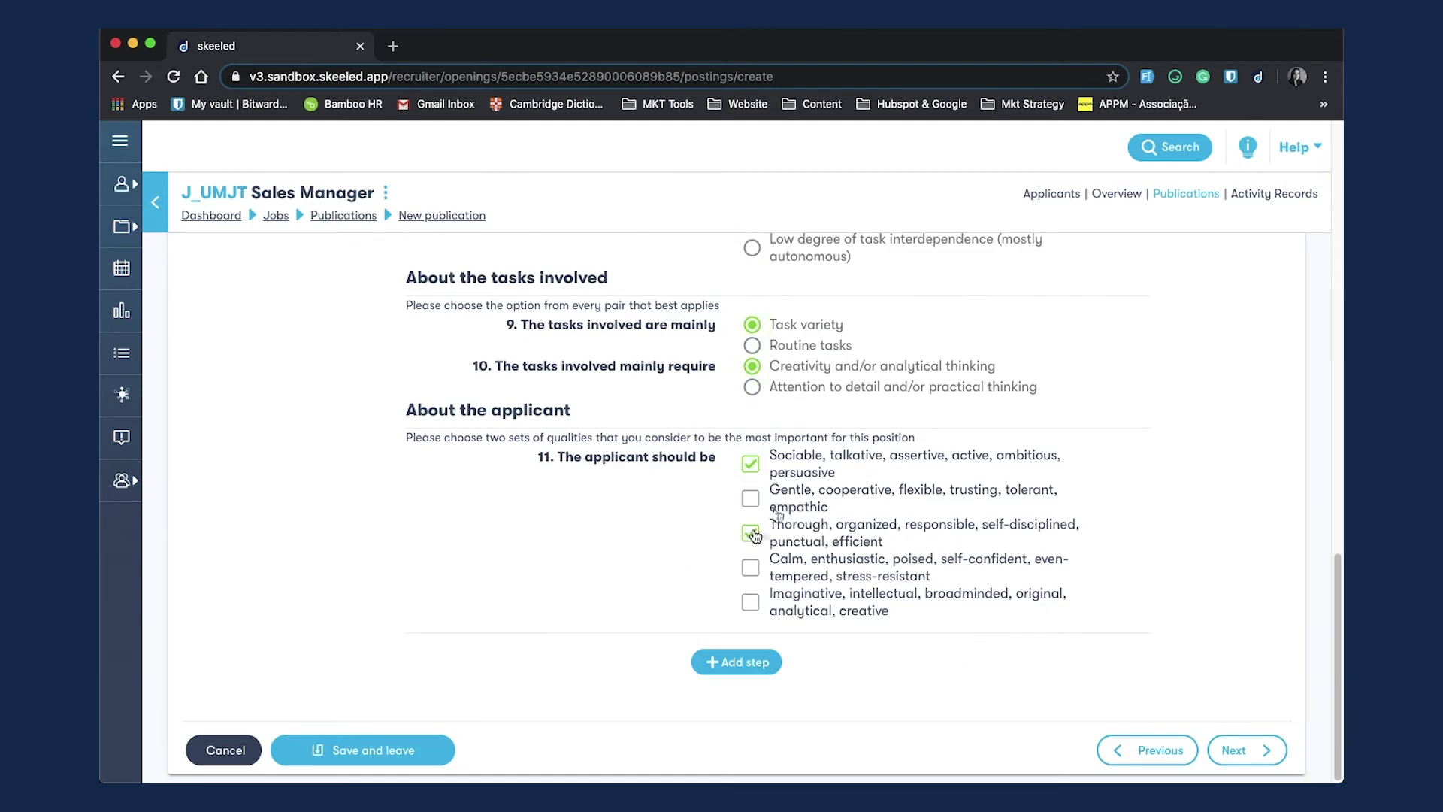
Step: Add a second application step of the Interview type
click(736, 661)
click(676, 661)
click(466, 714)
Step: Add the interview question "Tell us about yourself." with a duration of 60 seconds
scroll(676, 601, down, 3)
click(752, 540)
text(Tell us about yourself.)
key(Tab)
text(60)
Step: Add "Why do you want to join our team?" (120 seconds) and "What are your main qualities?" (90 seconds), and continue to the publication texts
click(466, 662)
text(Why do you want to join our team?)
key(Tab)
text(120)
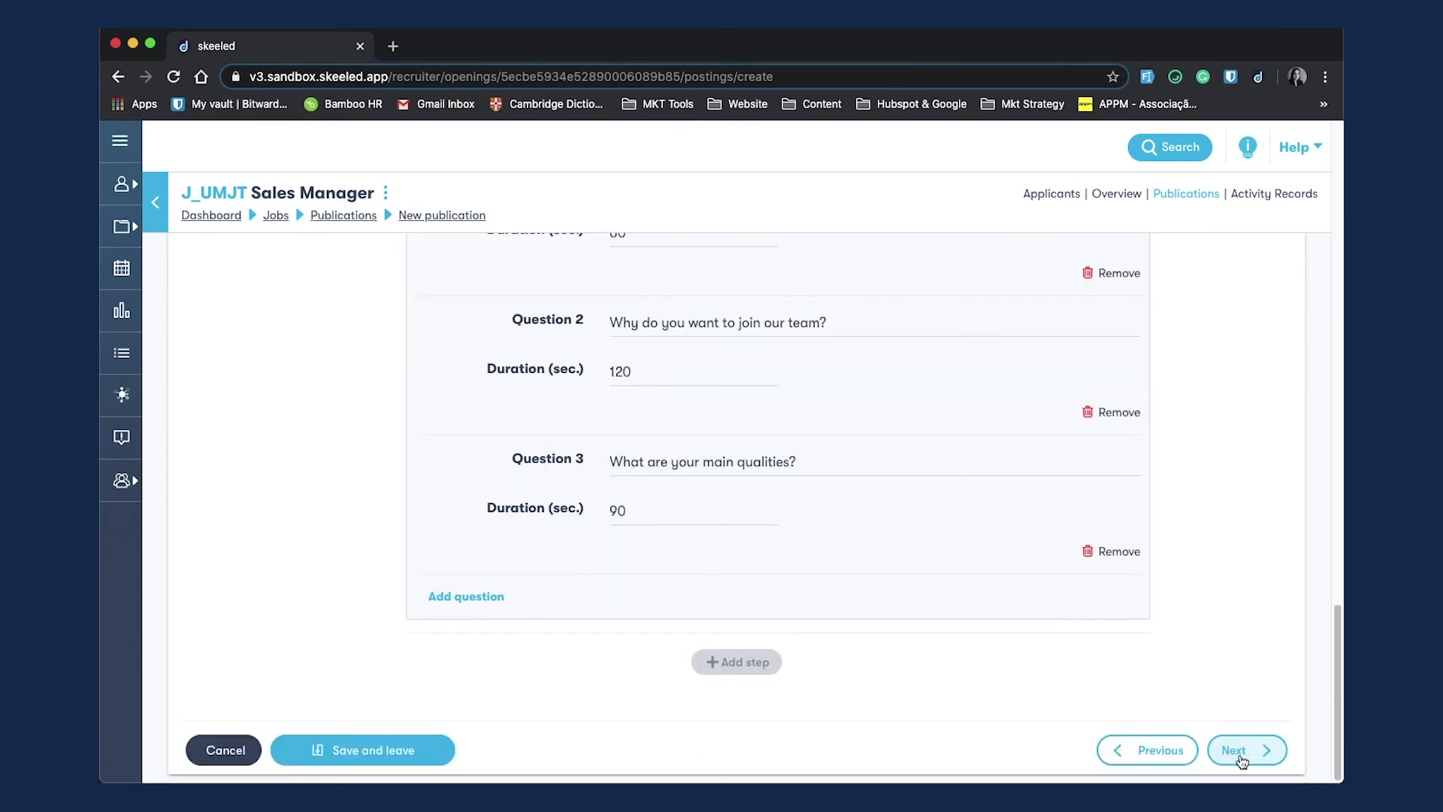
click(1239, 755)
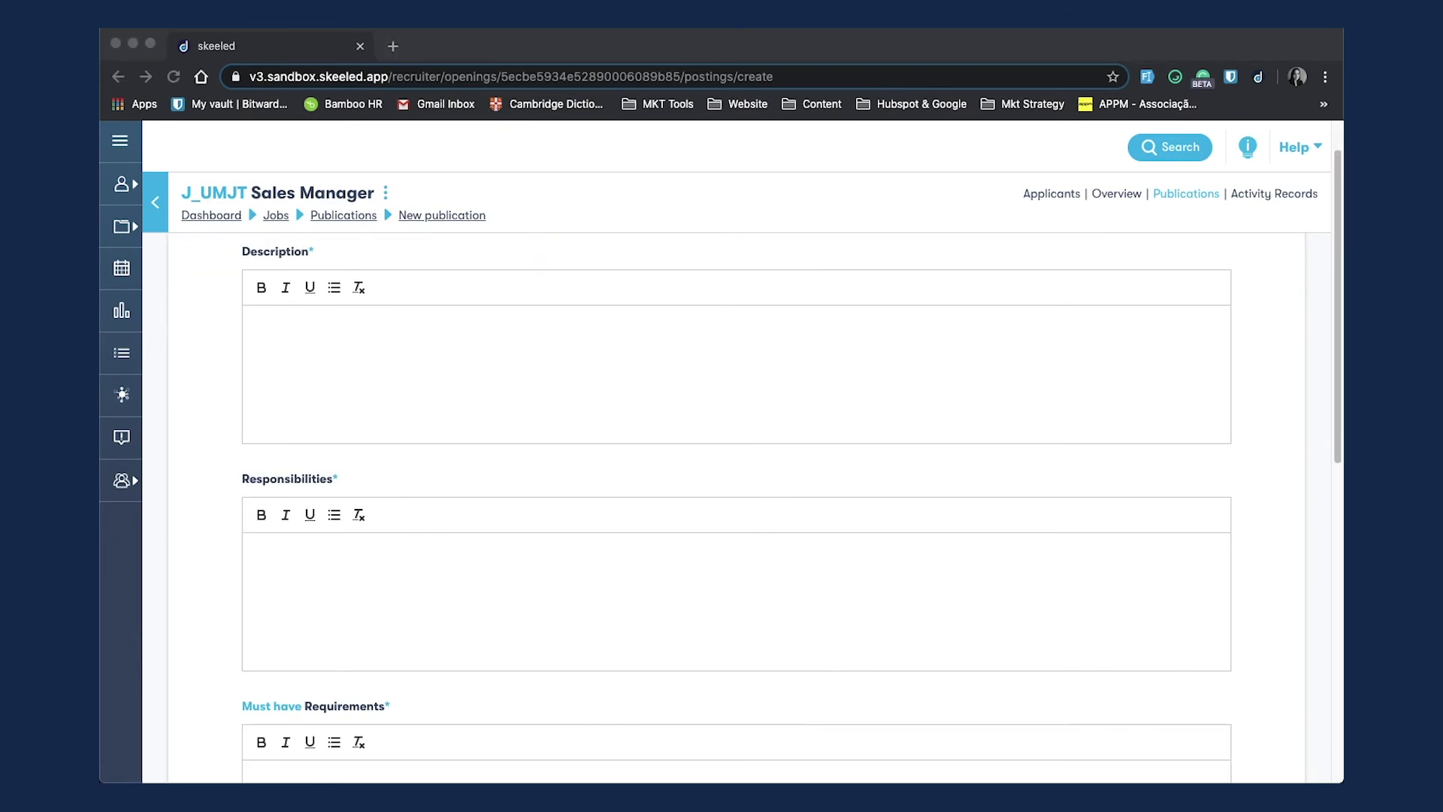
Step: Enter the Sales Manager job description and the list of responsibilities, including coordinating with marketing and training the salespeople
click(267, 354)
text(Our growing company is seeking to hire a Sales Manager who will be responsible for supervising and organizing our sales team. You will be in charge of managing organizational sales by developing business plans, meeting planned goals, and coordinating with our marketing department on lead generation. You will also be tasked with overseeing the activities and performance of your sales team by tracking sales goals, setting individual sales targets, and facilitate the ongoing training of your salespeople.)
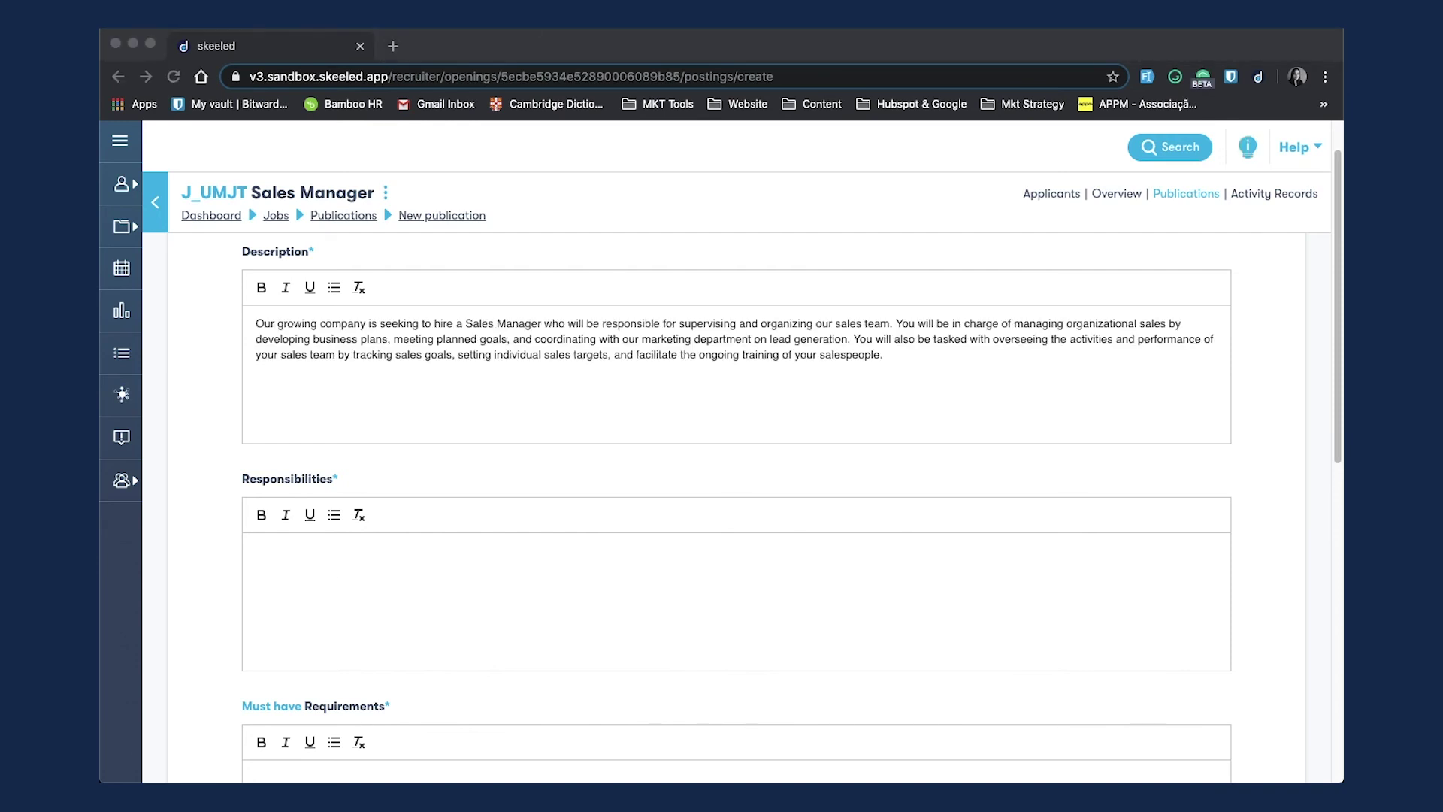
click(287, 557)
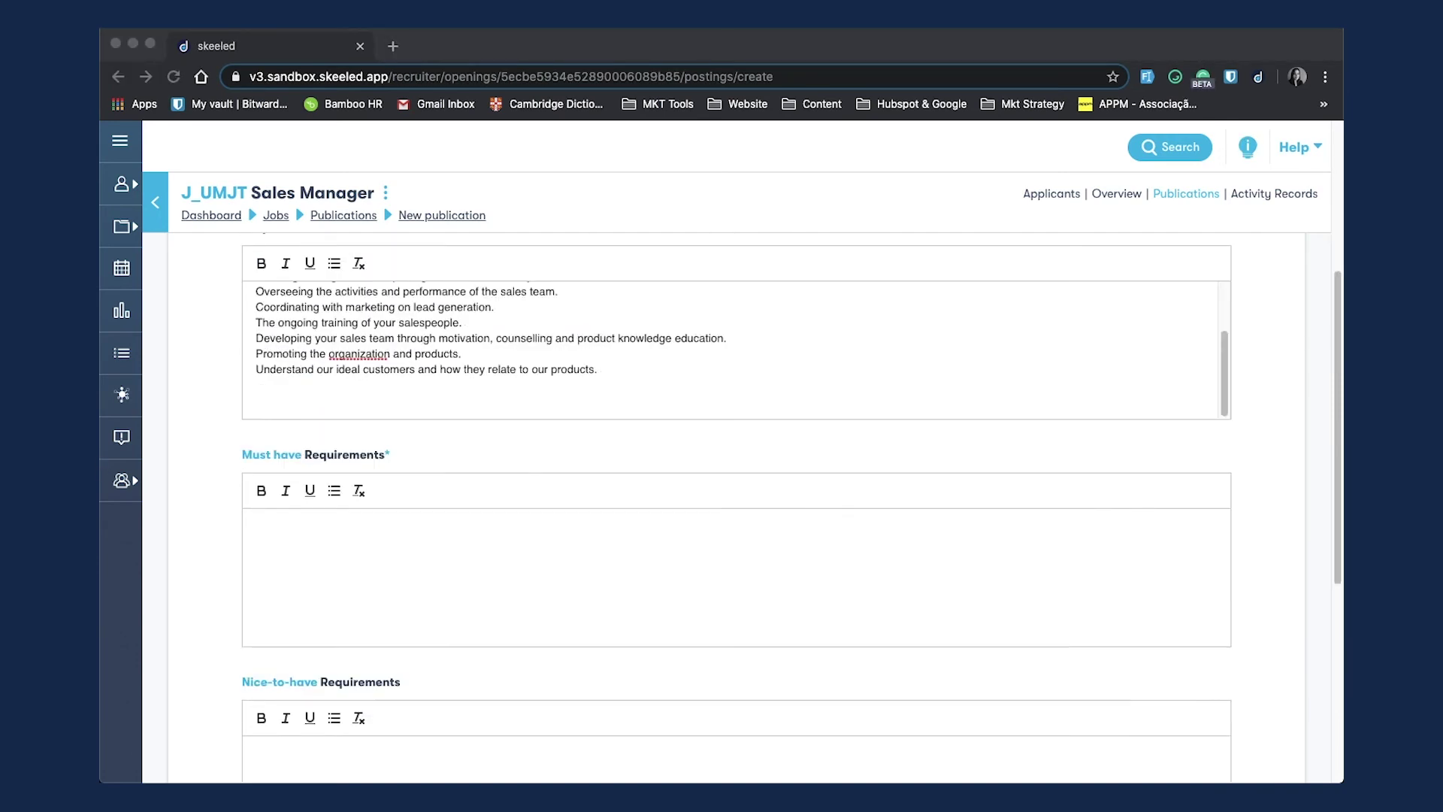
Step: Enter the must-have requirements, from experience in planning and implementing sales strategies to the ability to lead a sale team
key(super+Tab)
text(Experience in planning and implementing sales strategies. Experience in customer relationship management. Experience managing and directing a sales team. Excellent written and verbal communication skills. Dedication to providing great customer service. Ability to lead a sale team.)
key(super+Tab)
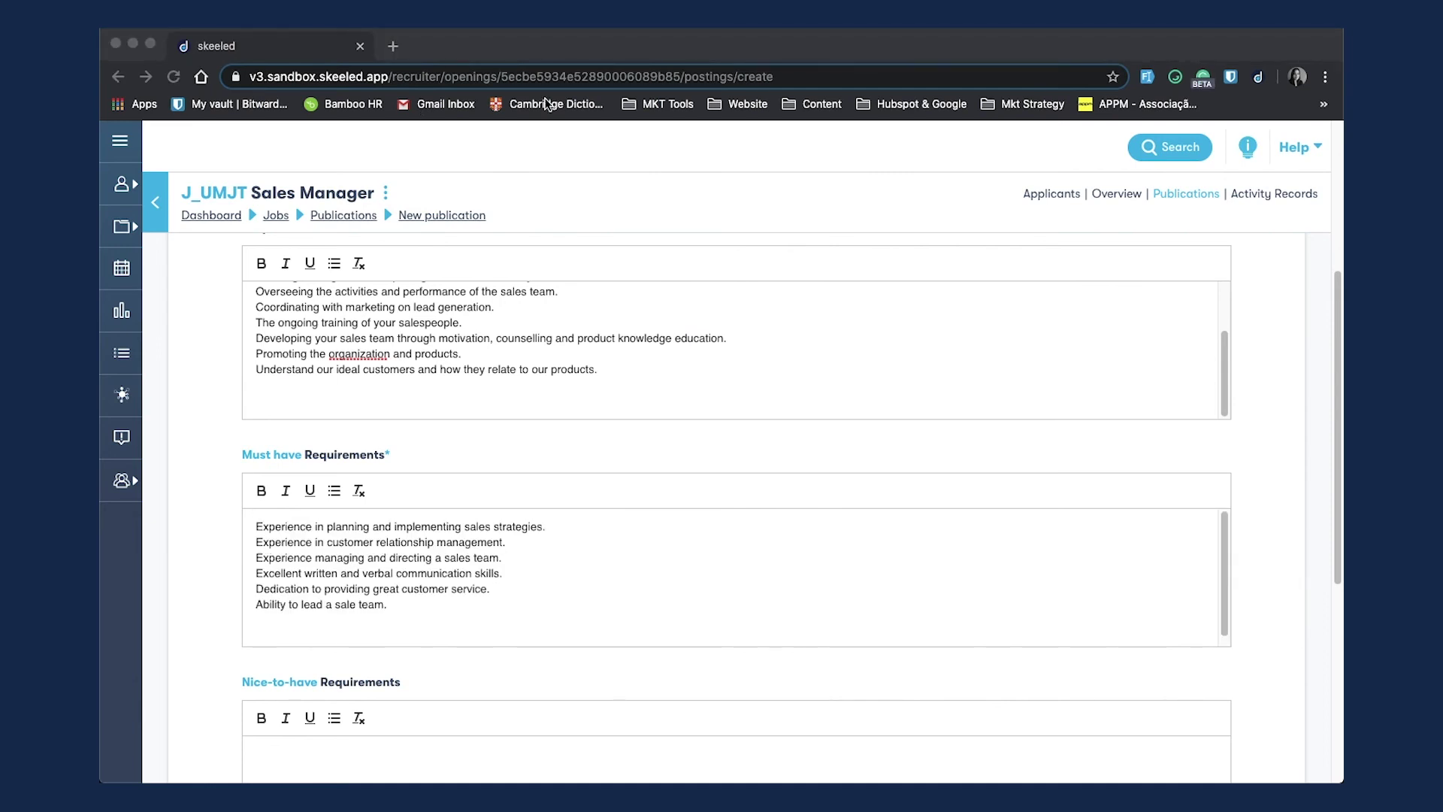
Step: Enter the nice-to-have requirements on communication skills, leading a sale team and previous experience in a sales-related role
scroll(406, 426, down, 4)
click(405, 436)
text(In order to succeed in this role, you will need excellent communication skills and the ability to lead a sale team.  Previous experience in a sales-related role is a plus.)
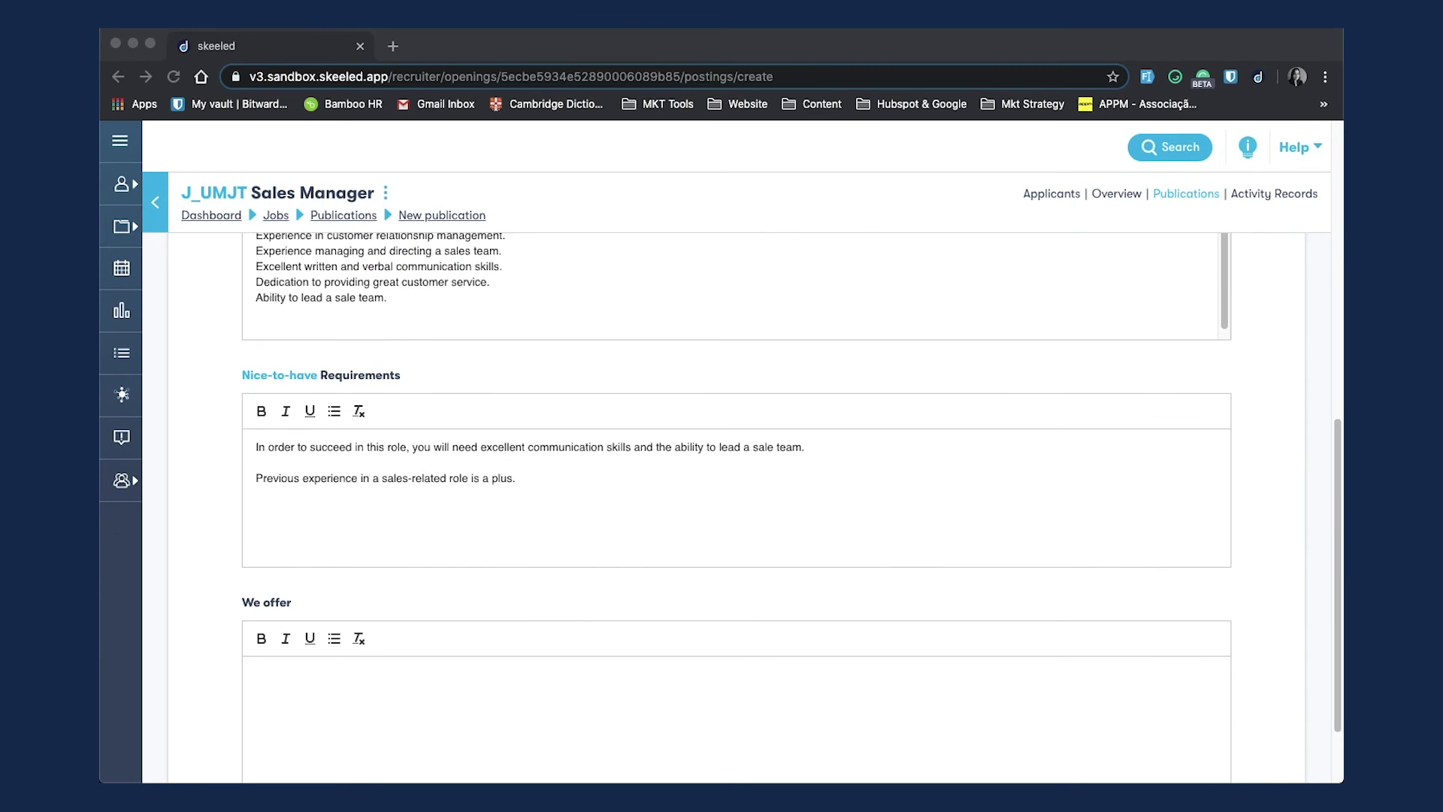
Step: List Flexible schedule, Attractive salary package and Health insurance as the company's offer, and continue to the extra add-ons
click(272, 702)
text(Flexible schedule Attractive salary package Health insurance)
scroll(970, 710, down, 2)
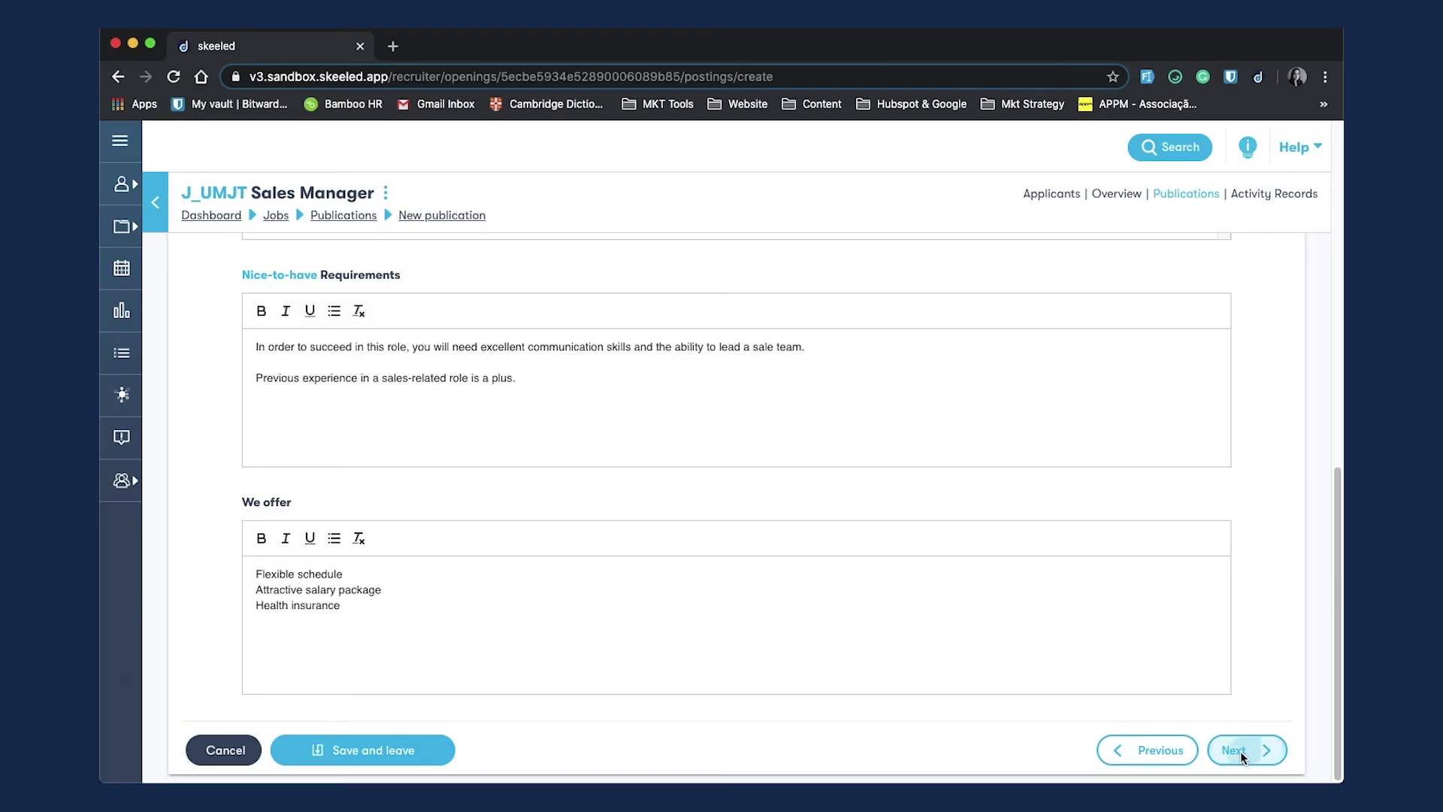
click(1240, 751)
Step: Require a driving license as an exclusion factor, with category B as the acceptable option
click(509, 445)
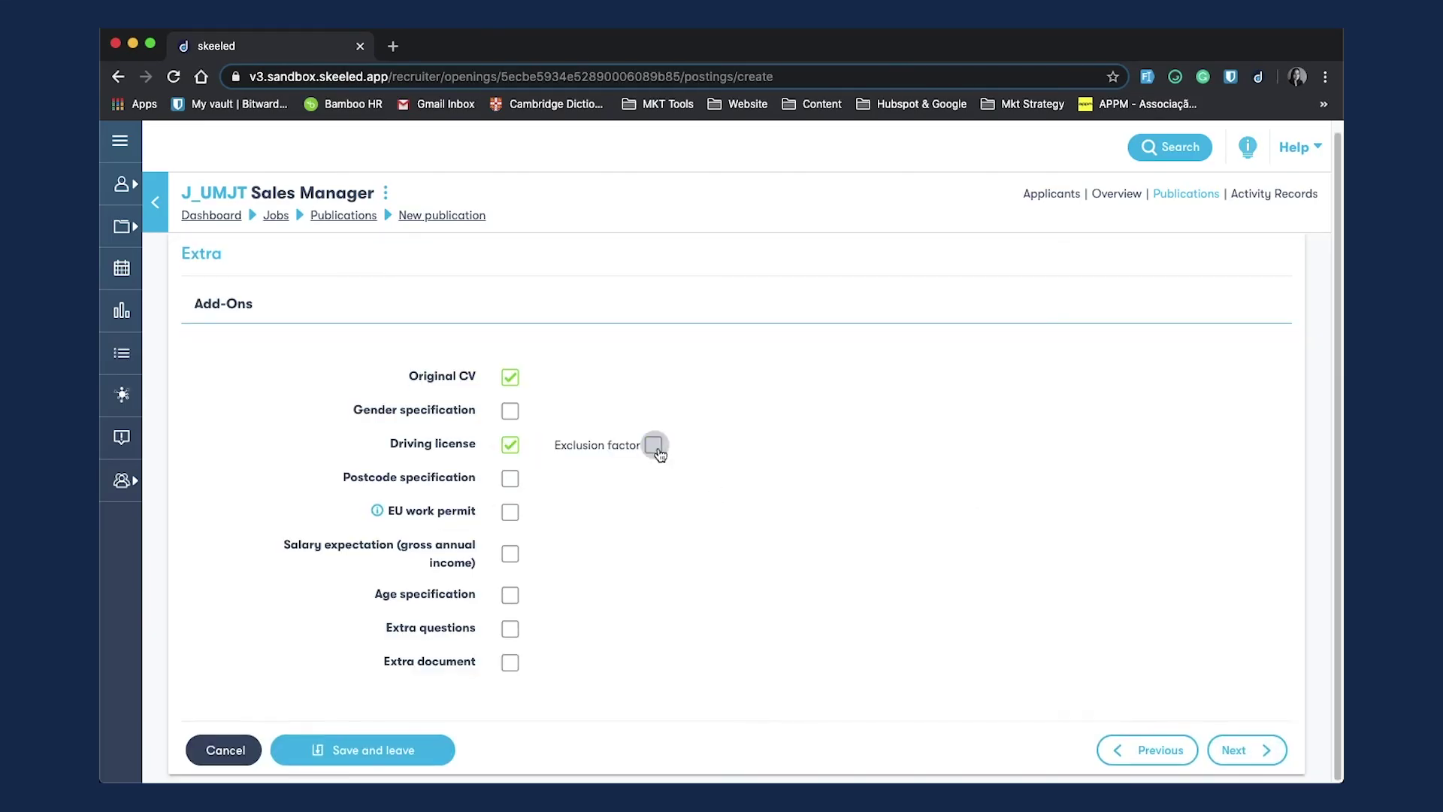
click(651, 444)
click(651, 541)
Step: Request a required extra PDF document described as "Recommendation letter" and continue to the publication summary
scroll(741, 444, down, 3)
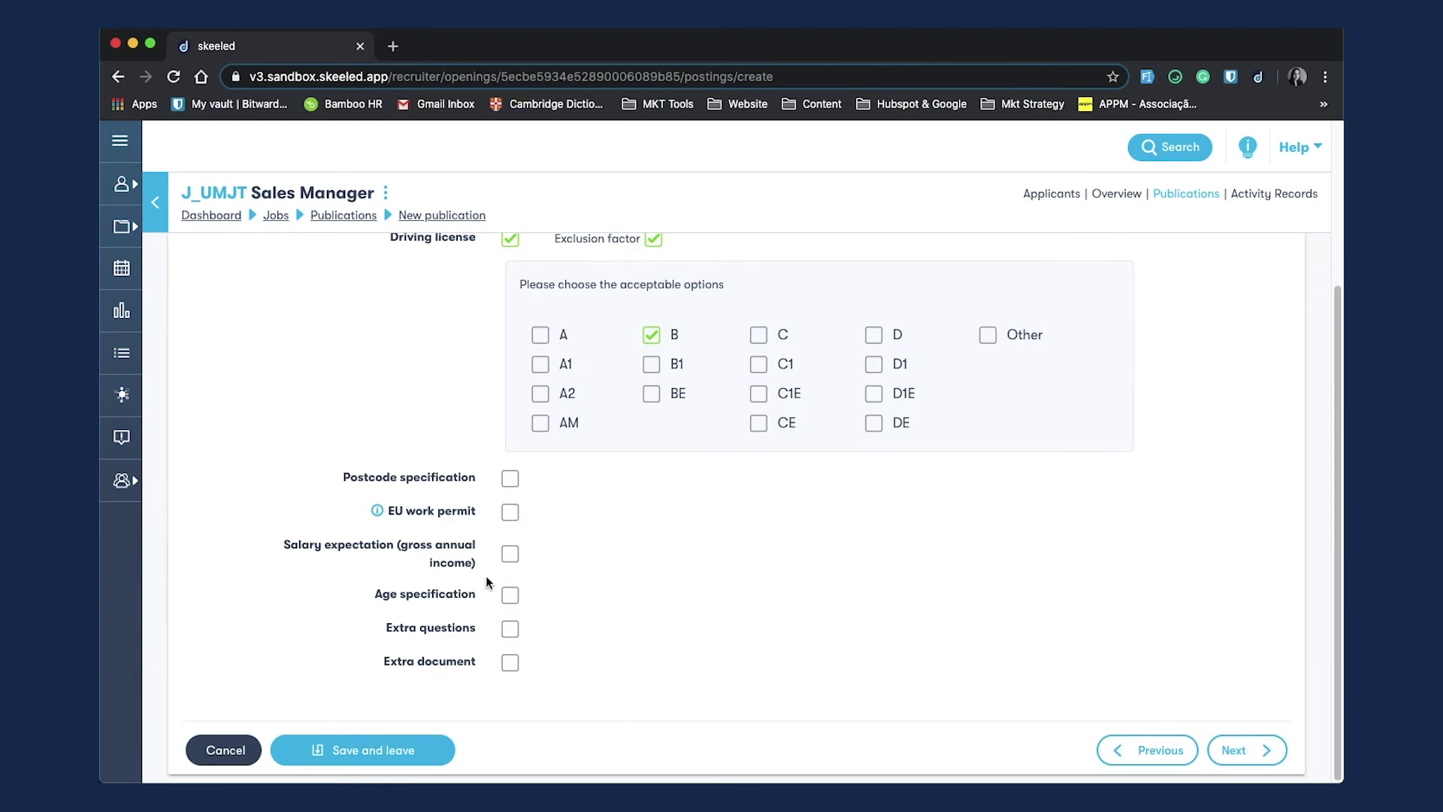
click(509, 663)
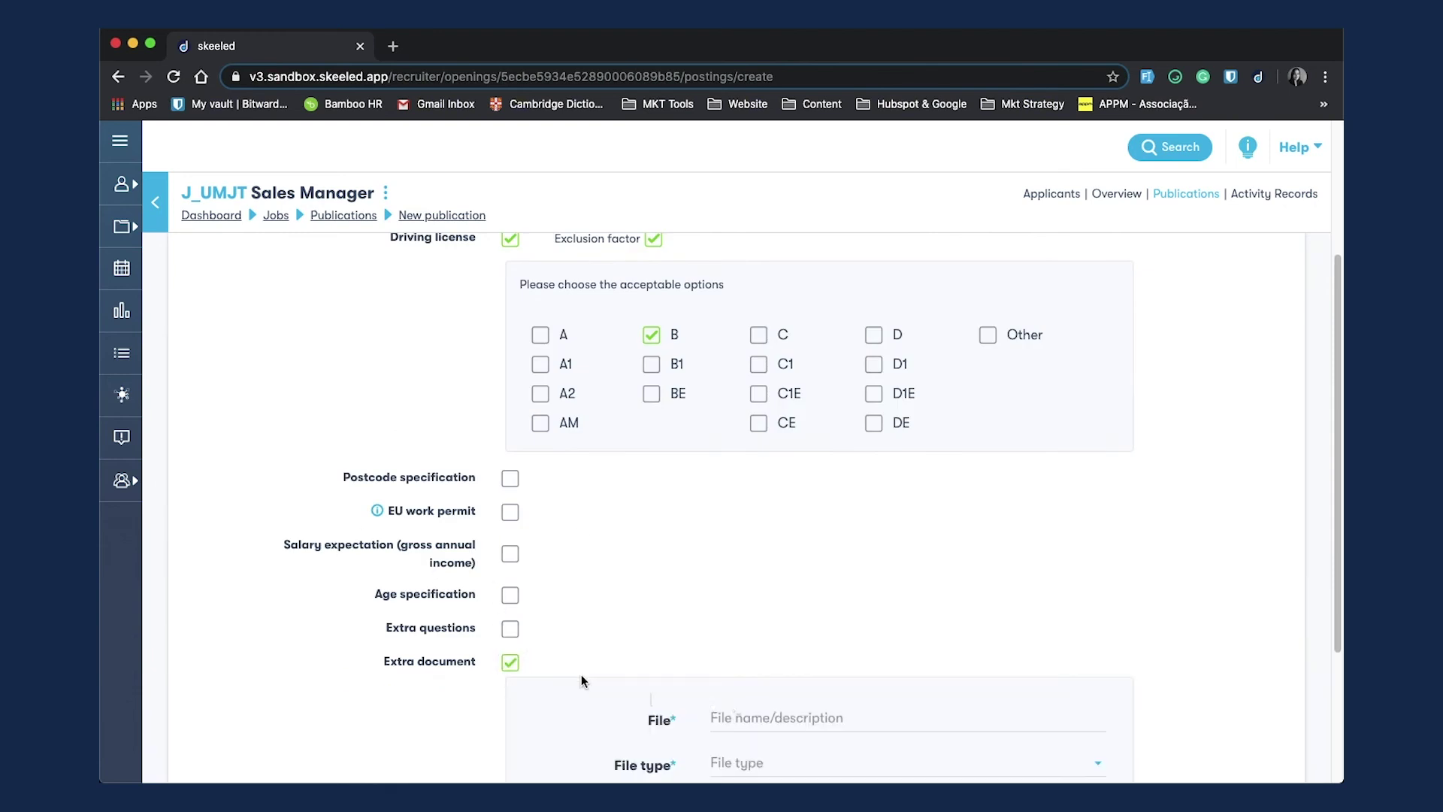
scroll(580, 681, down, 2)
click(789, 597)
text(Recommendation letter)
click(774, 641)
click(785, 744)
click(1013, 651)
click(719, 680)
scroll(813, 697, down, 3)
click(1239, 750)
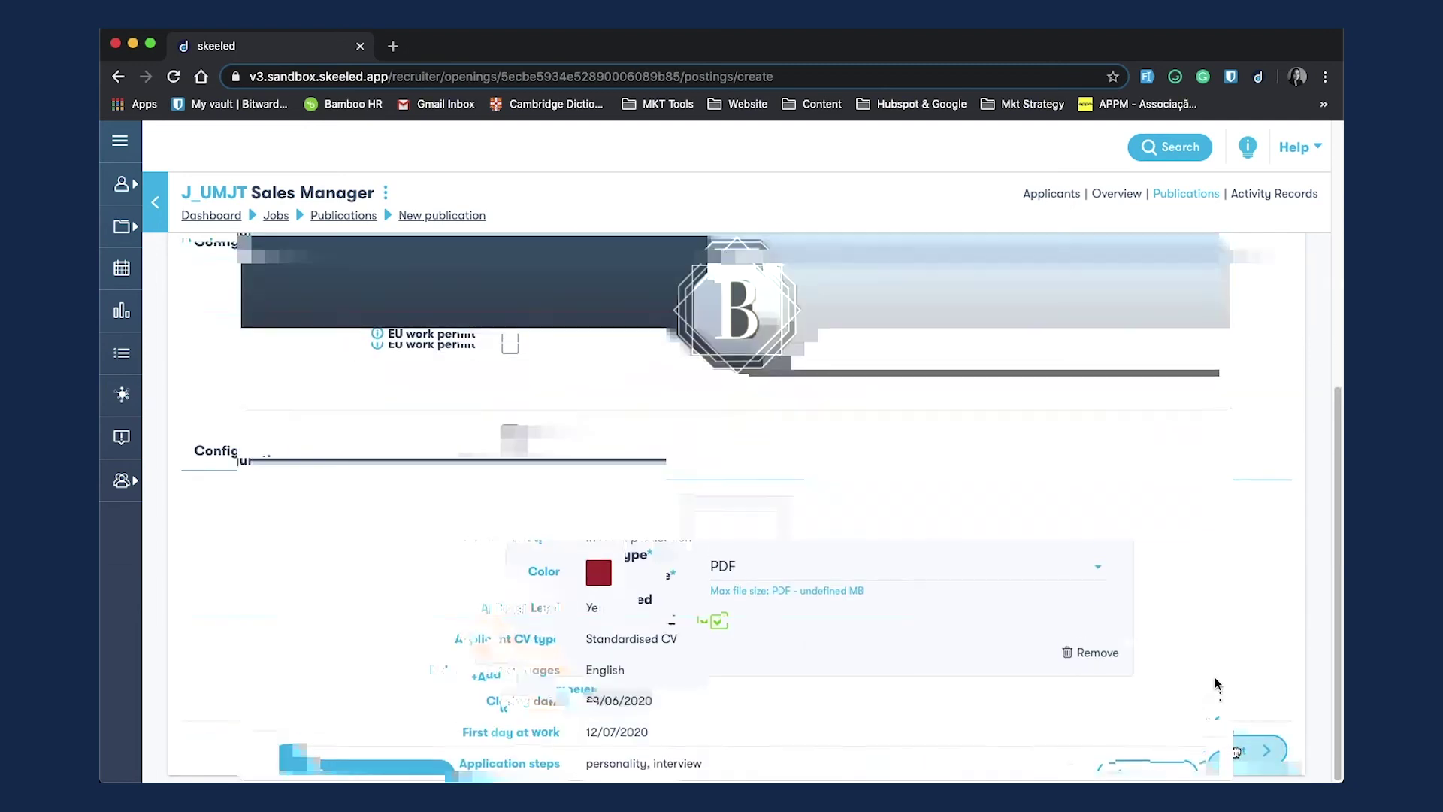
Step: Review the publication summary and publish the internal publication
scroll(929, 595, down, 8)
scroll(932, 597, down, 15)
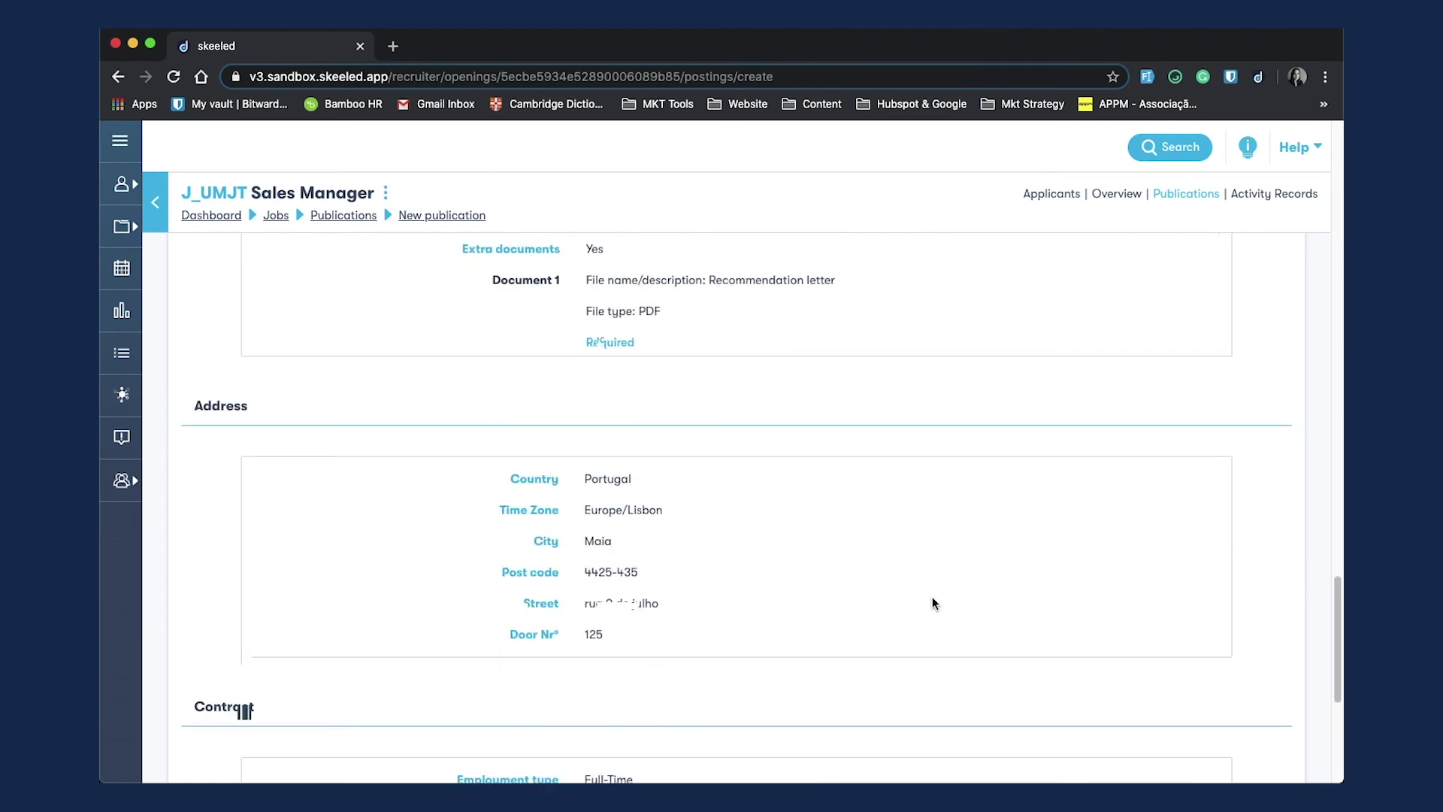
scroll(932, 598, down, 5)
click(784, 671)
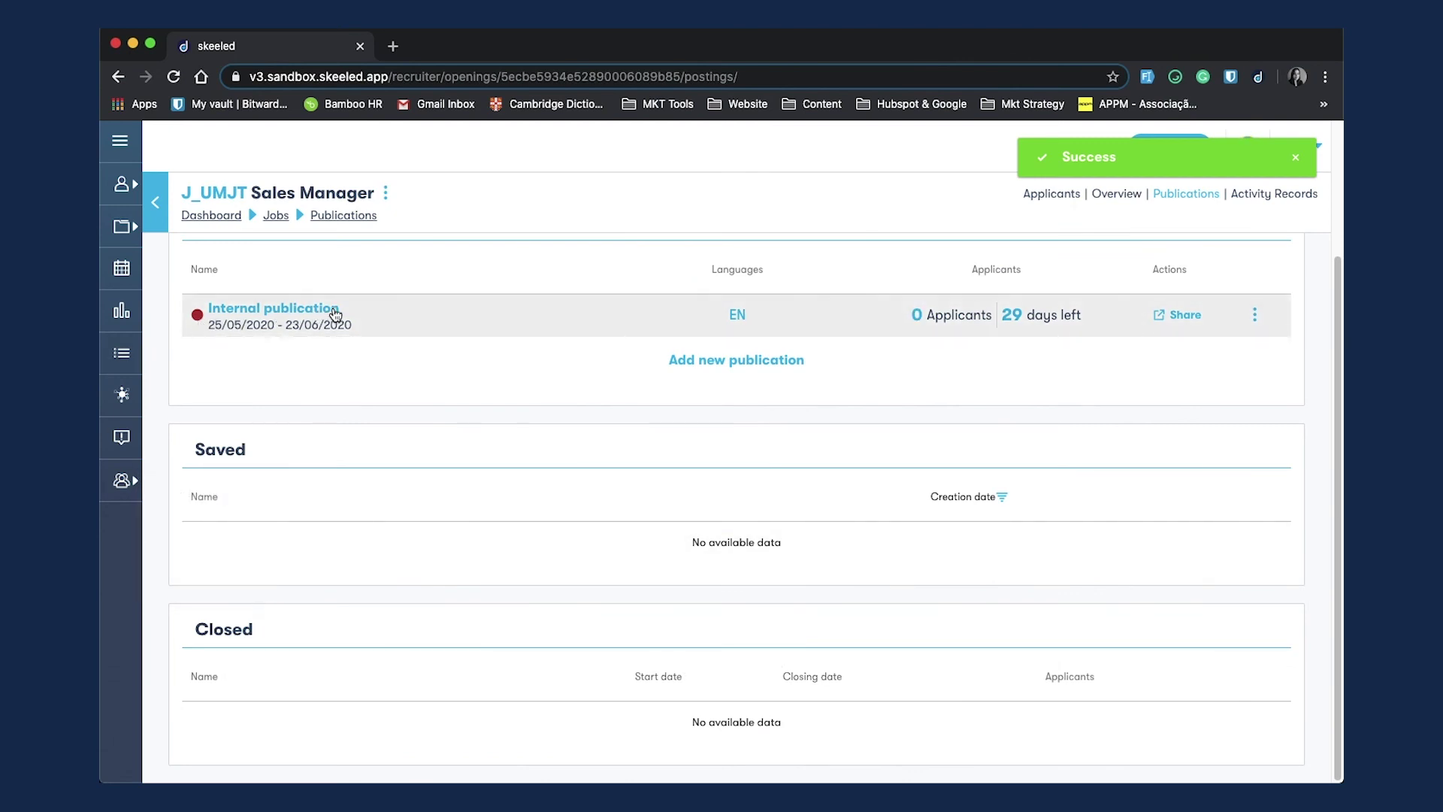
Step: Start a new publication for the Sales Manager job, using the internal publication of 25/05/2020 - 23/06/2020 as the template
click(732, 362)
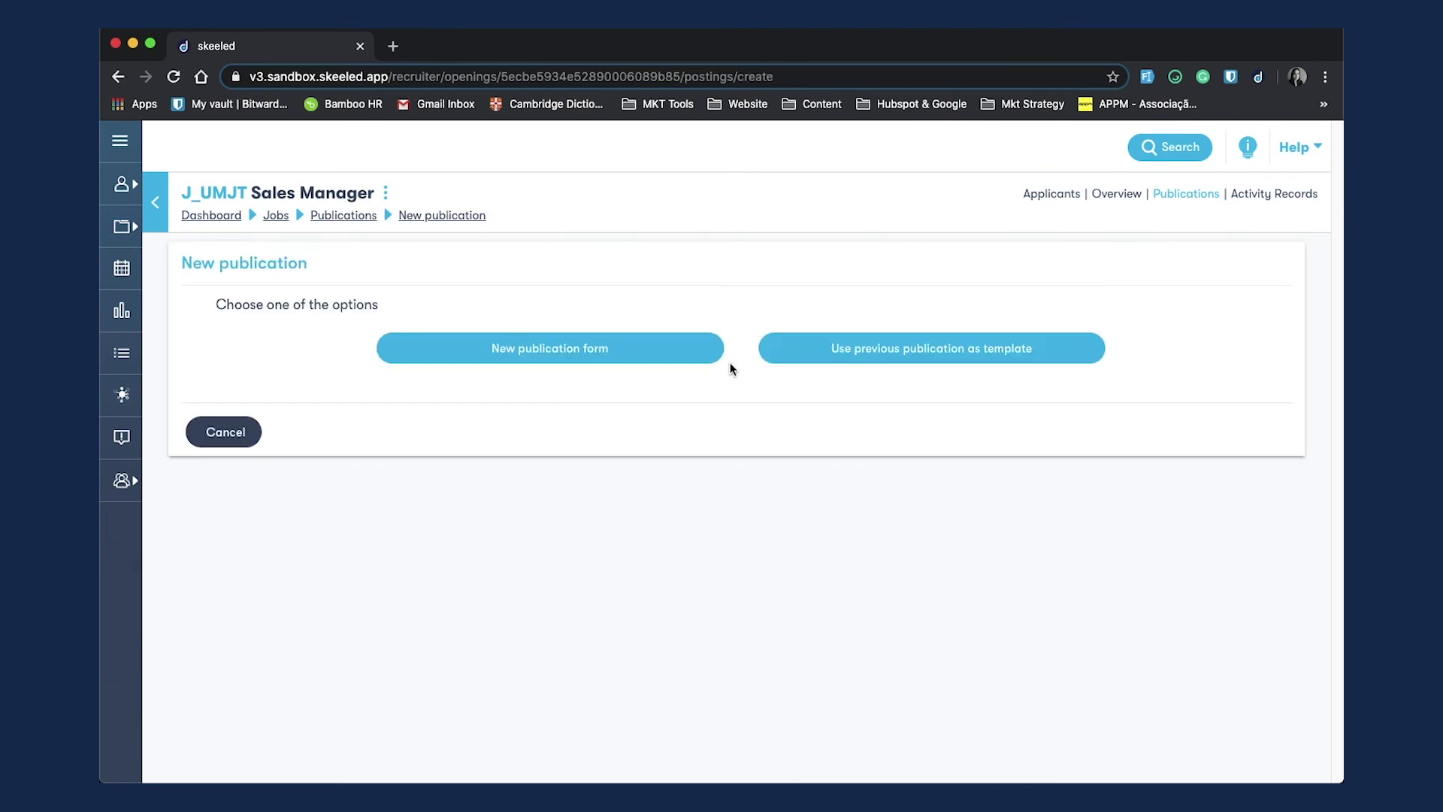
click(896, 353)
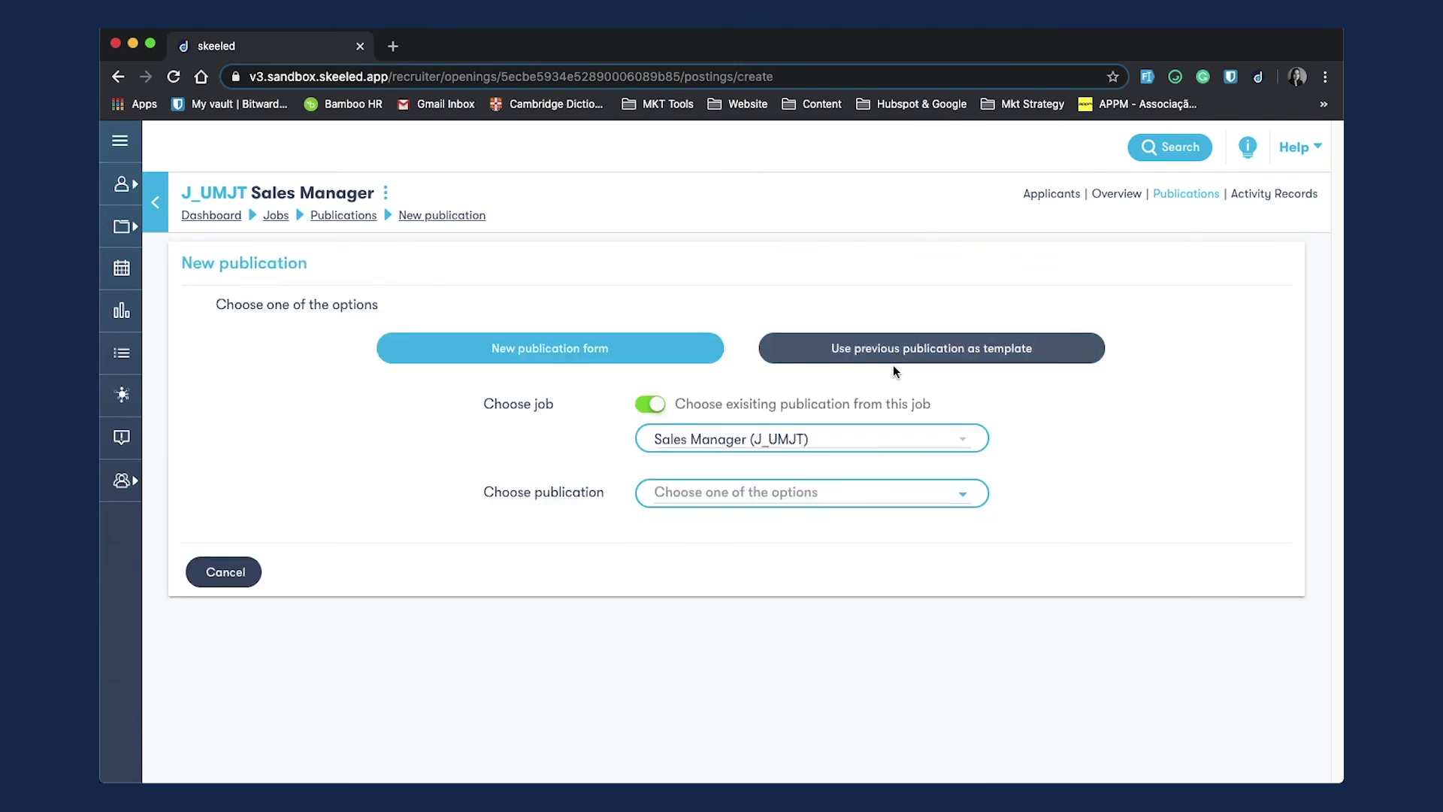
click(818, 493)
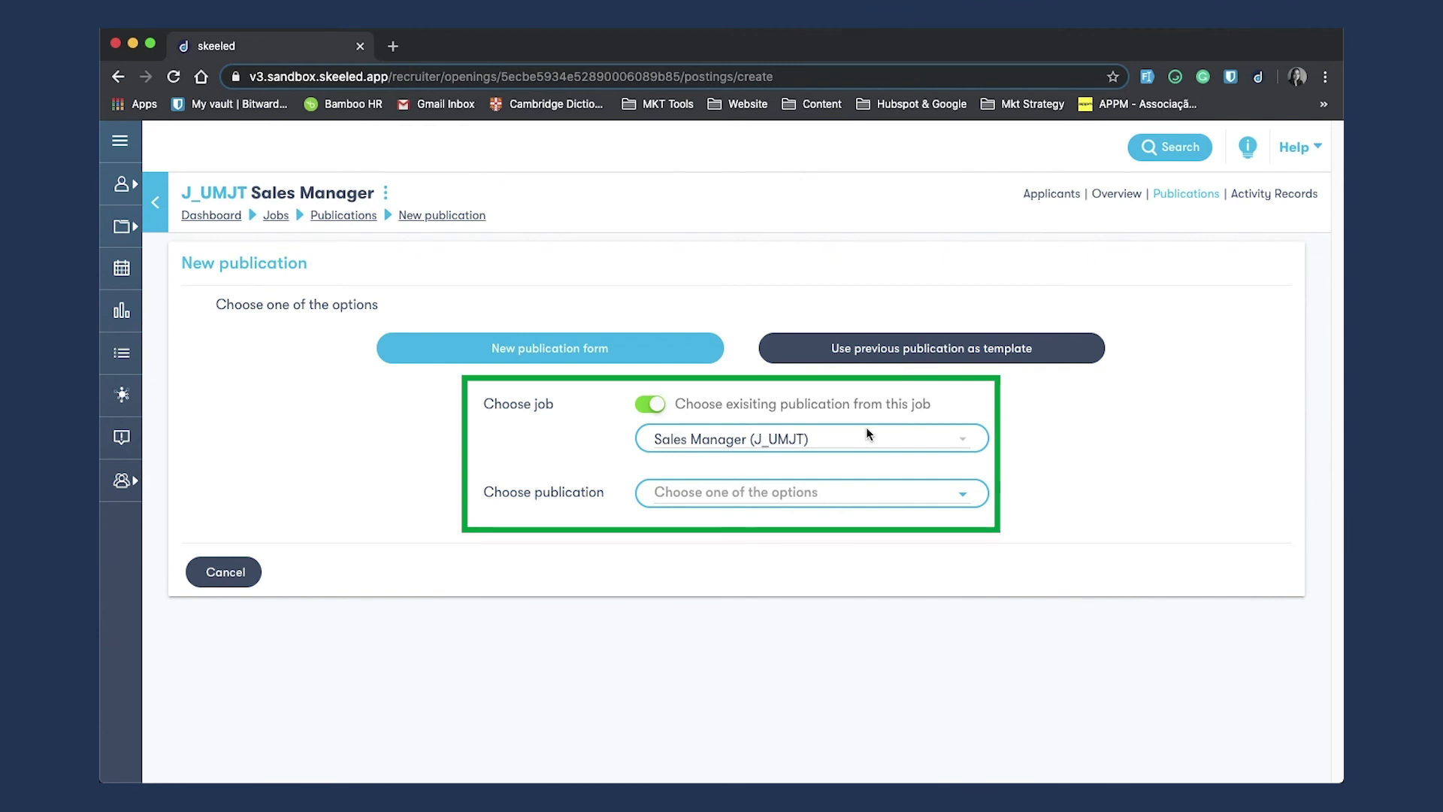
click(811, 492)
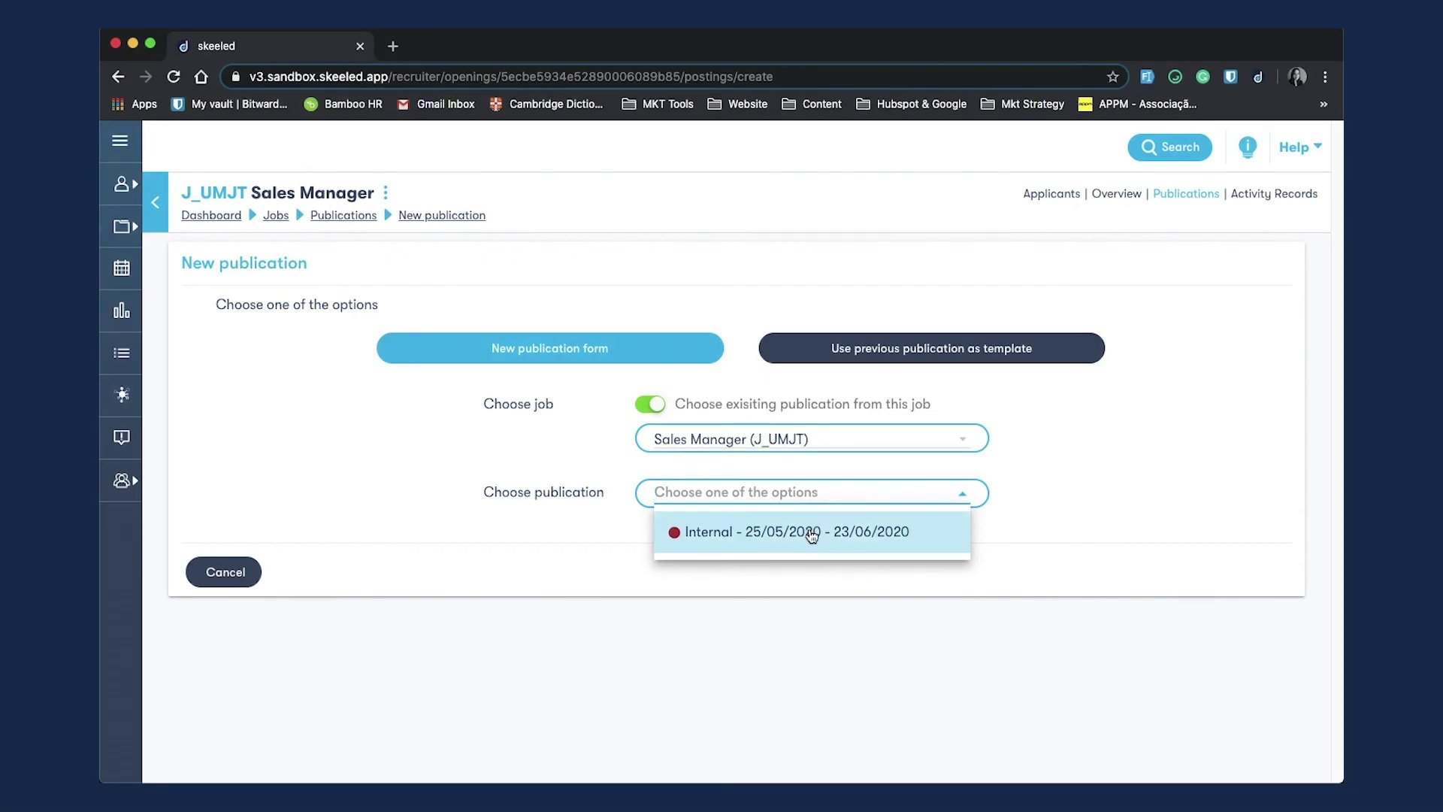
click(809, 529)
Step: Set the copied publication's type to External publication with a green color, and review its summary
scroll(846, 552, down, 10)
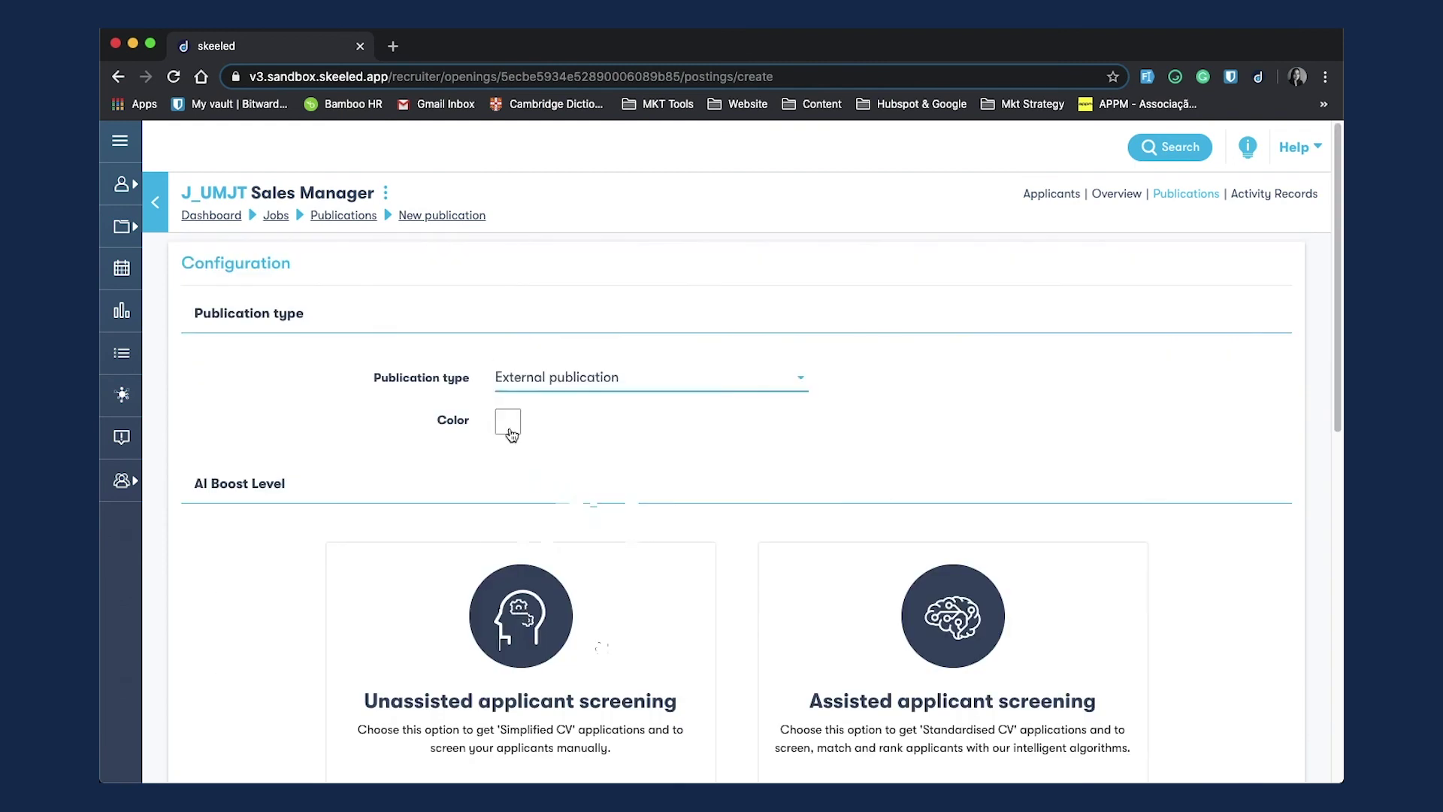
scroll(683, 628, down, 10)
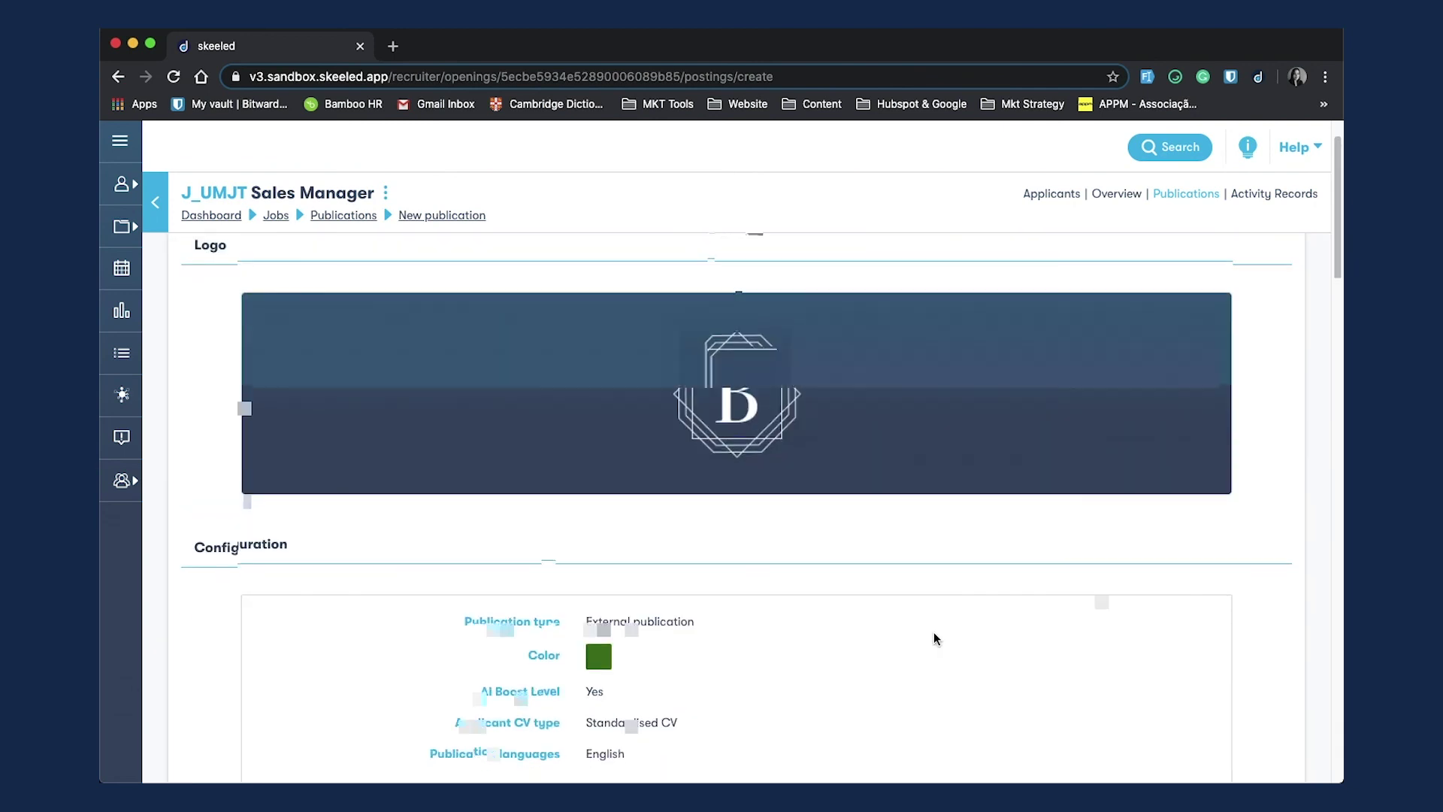
scroll(938, 638, down, 15)
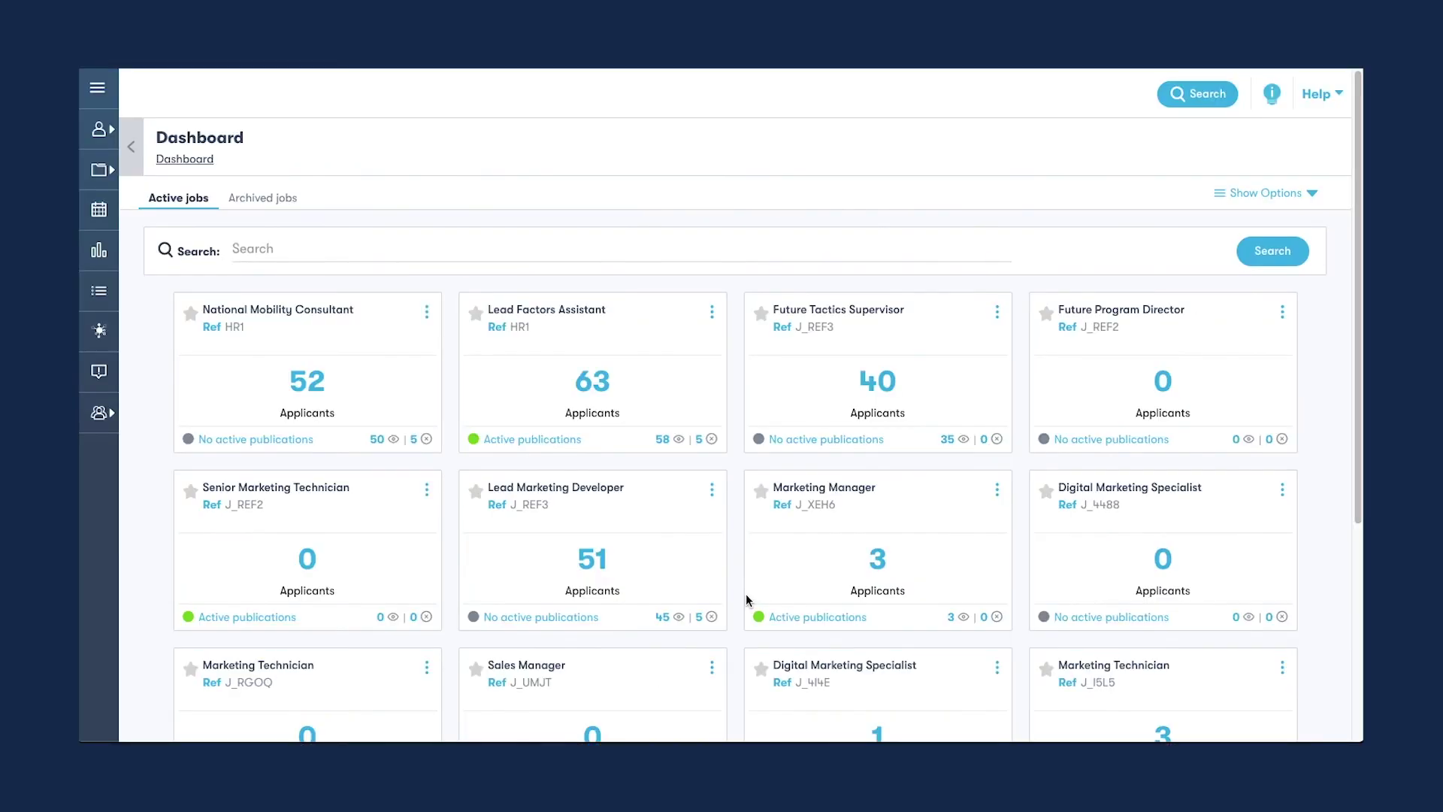
Step: Open the Sales Manager job's overview from the dashboard and start editing the job, accepting the warning
scroll(748, 599, down, 3)
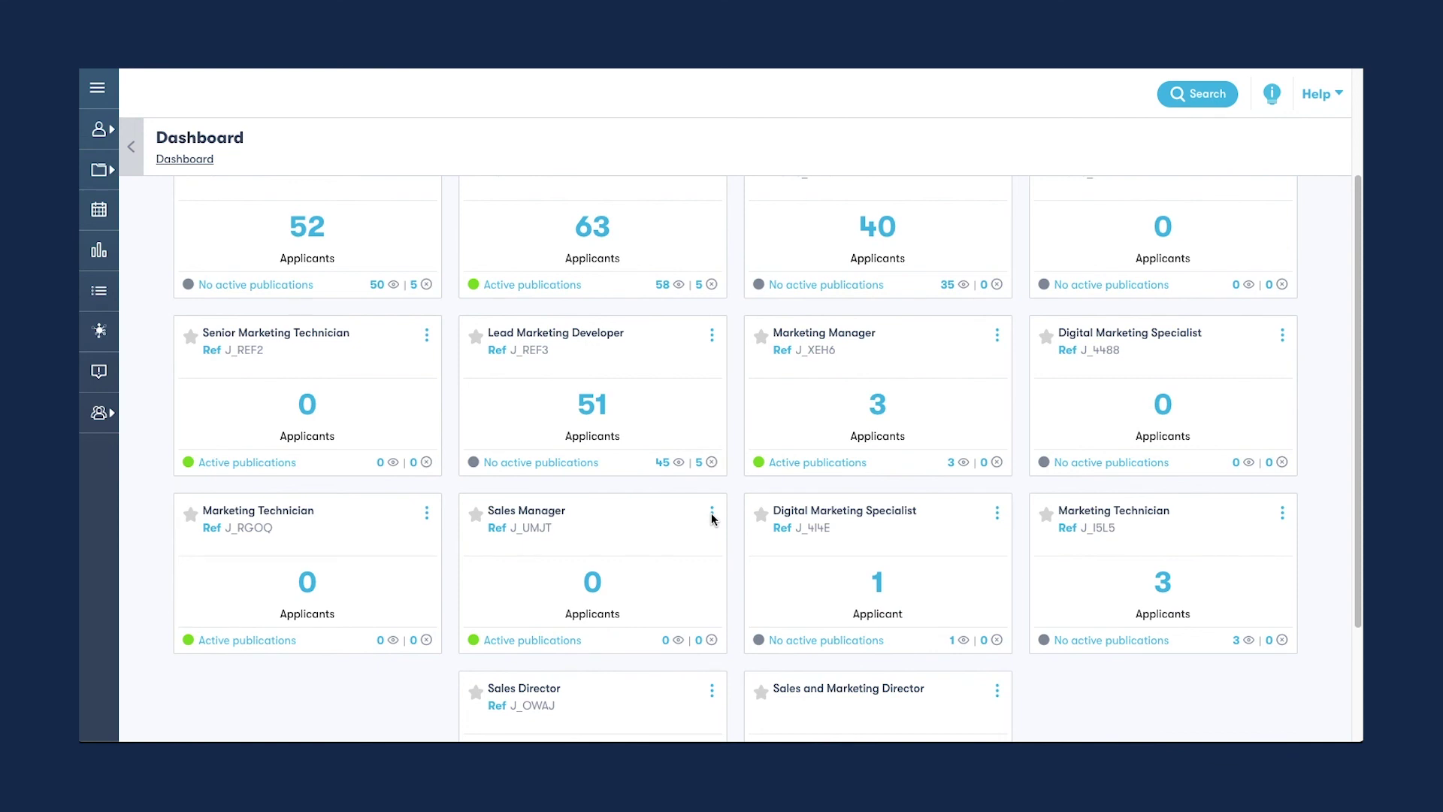
click(712, 514)
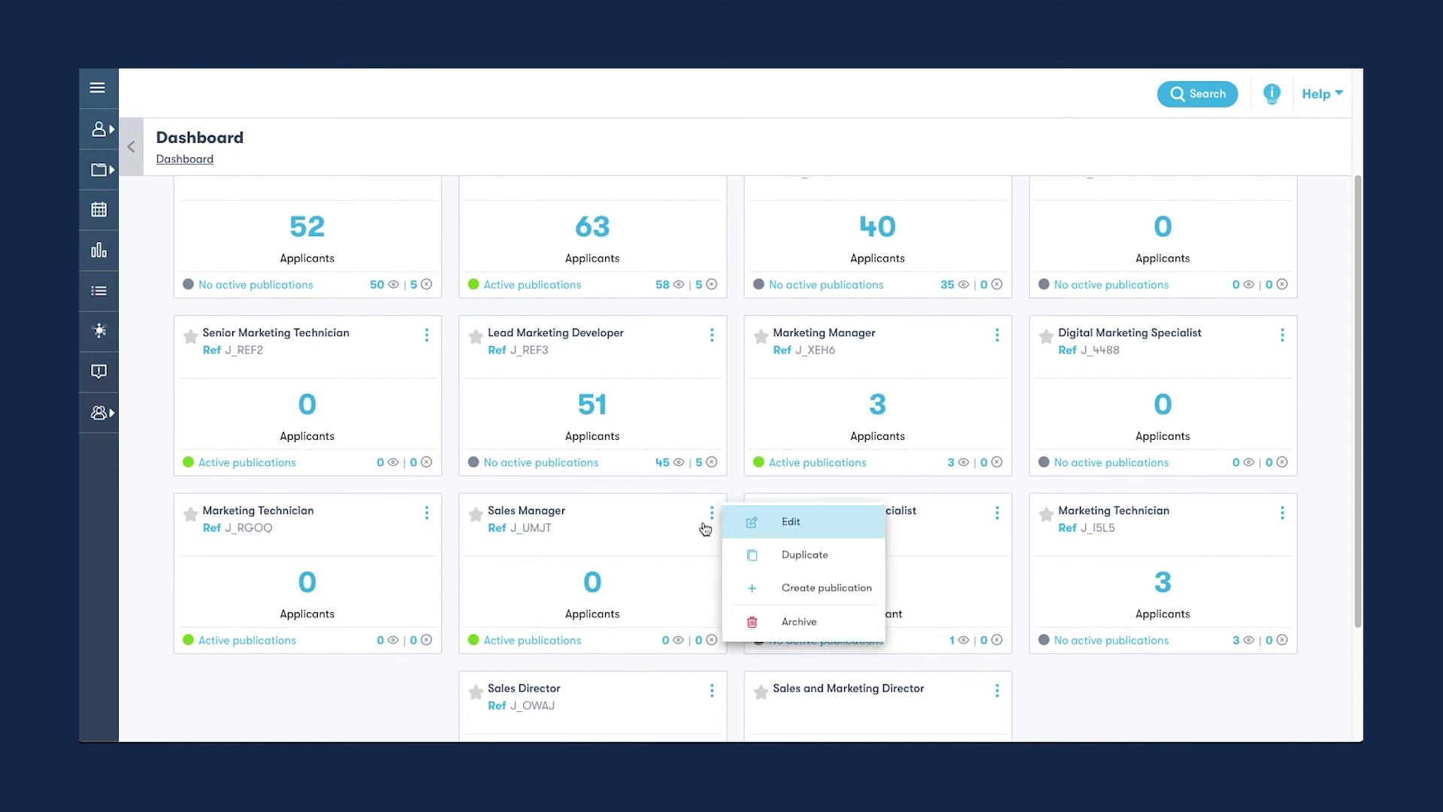
click(644, 529)
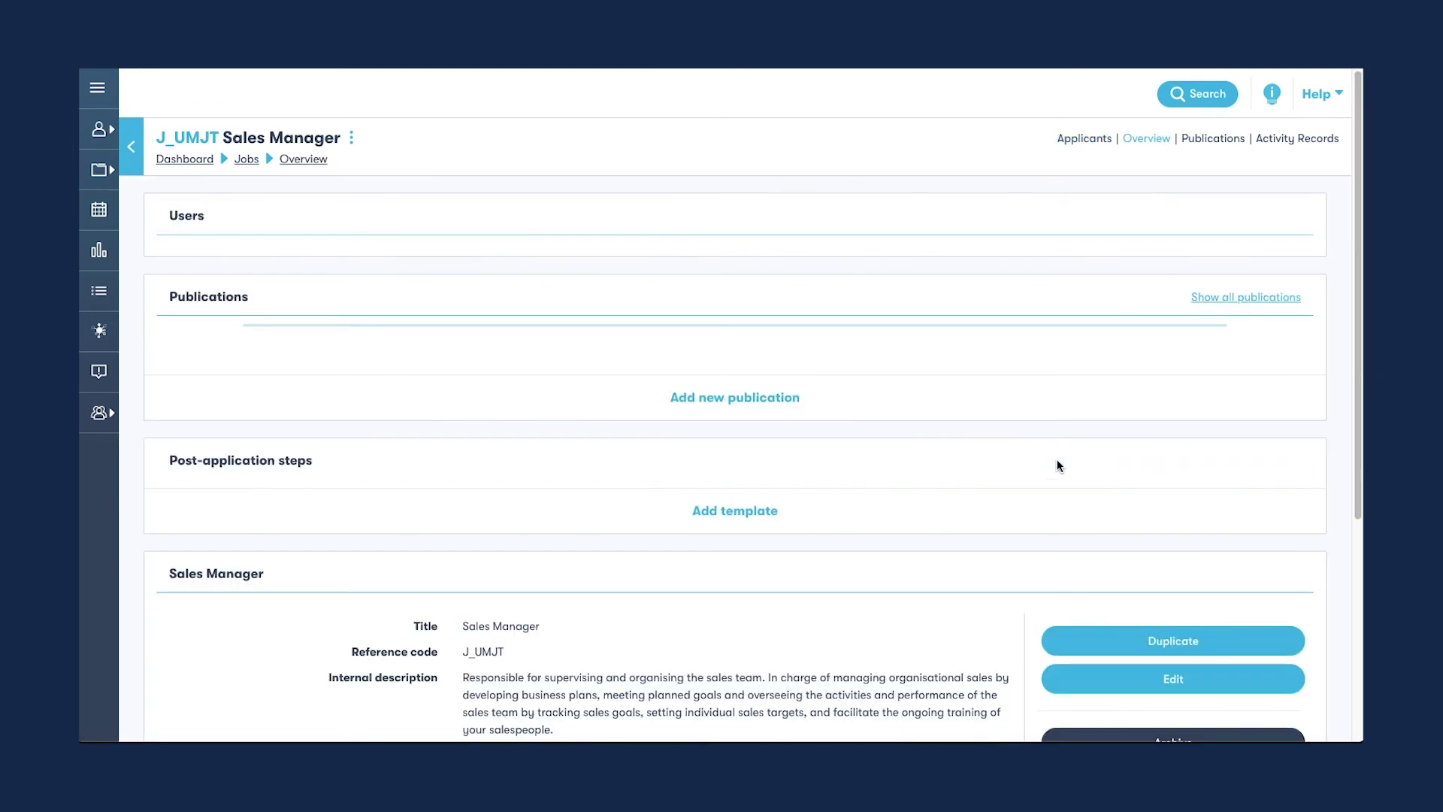
scroll(1057, 464, down, 3)
click(1157, 517)
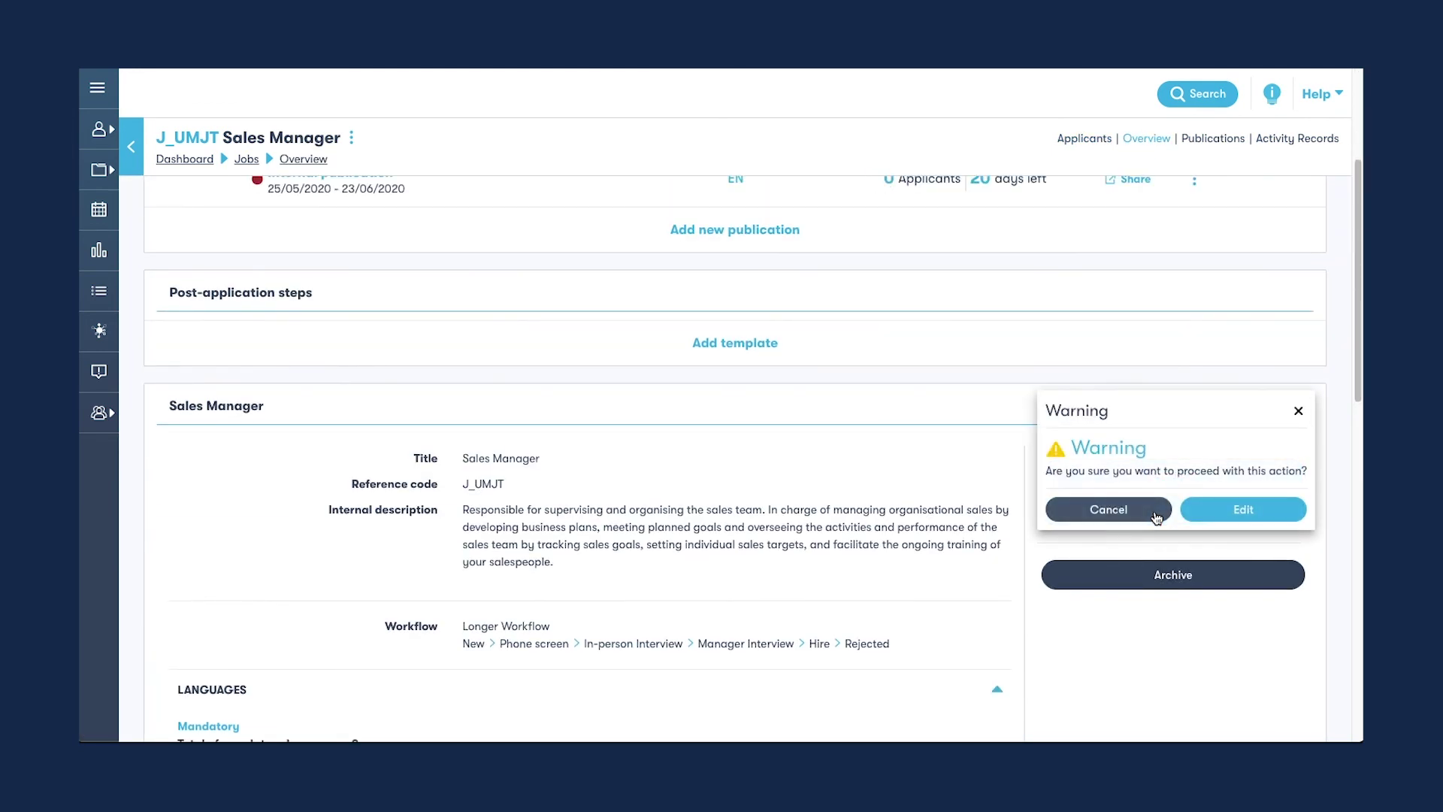
click(1243, 510)
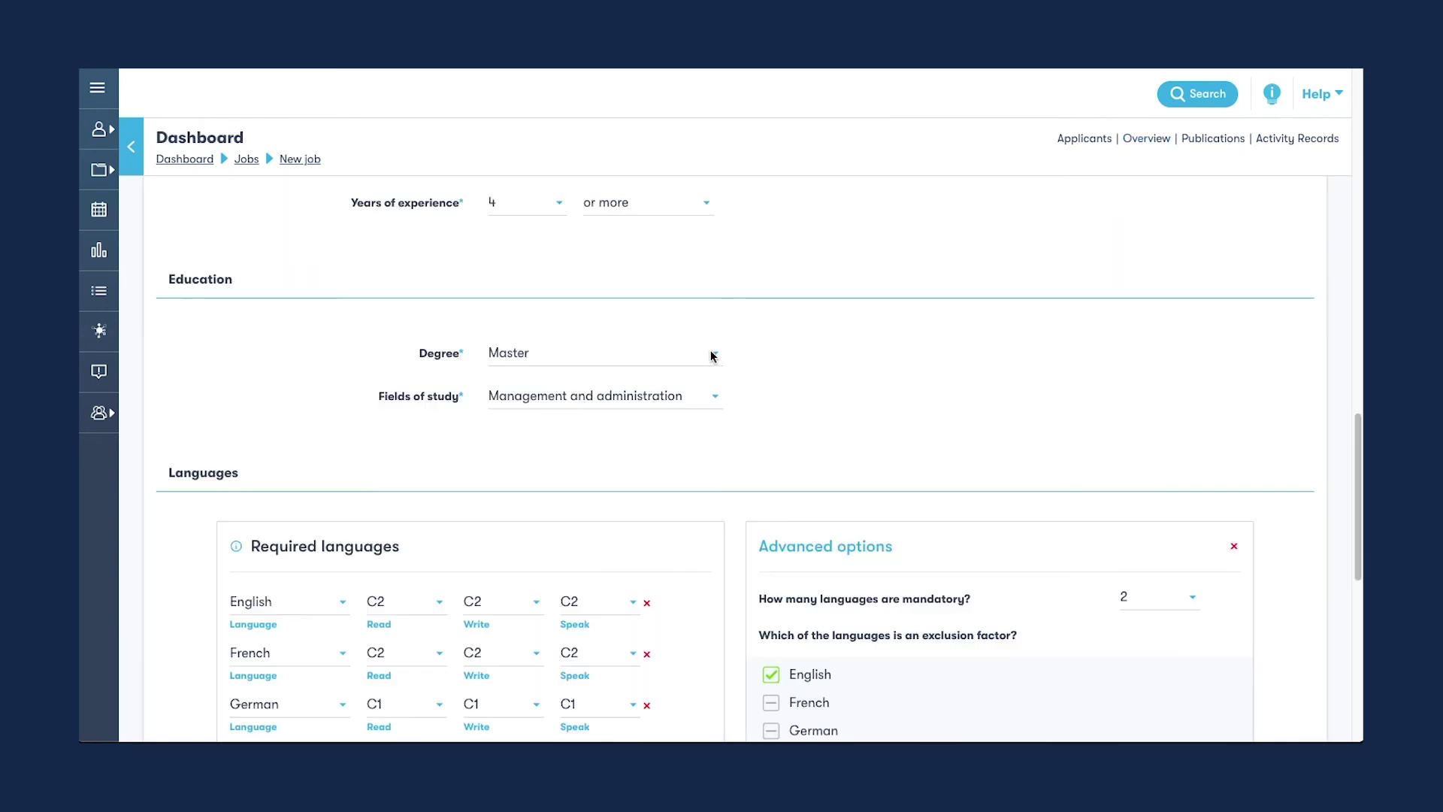
Step: Change the Sales Manager job's required education degree and save the job
click(712, 354)
click(522, 509)
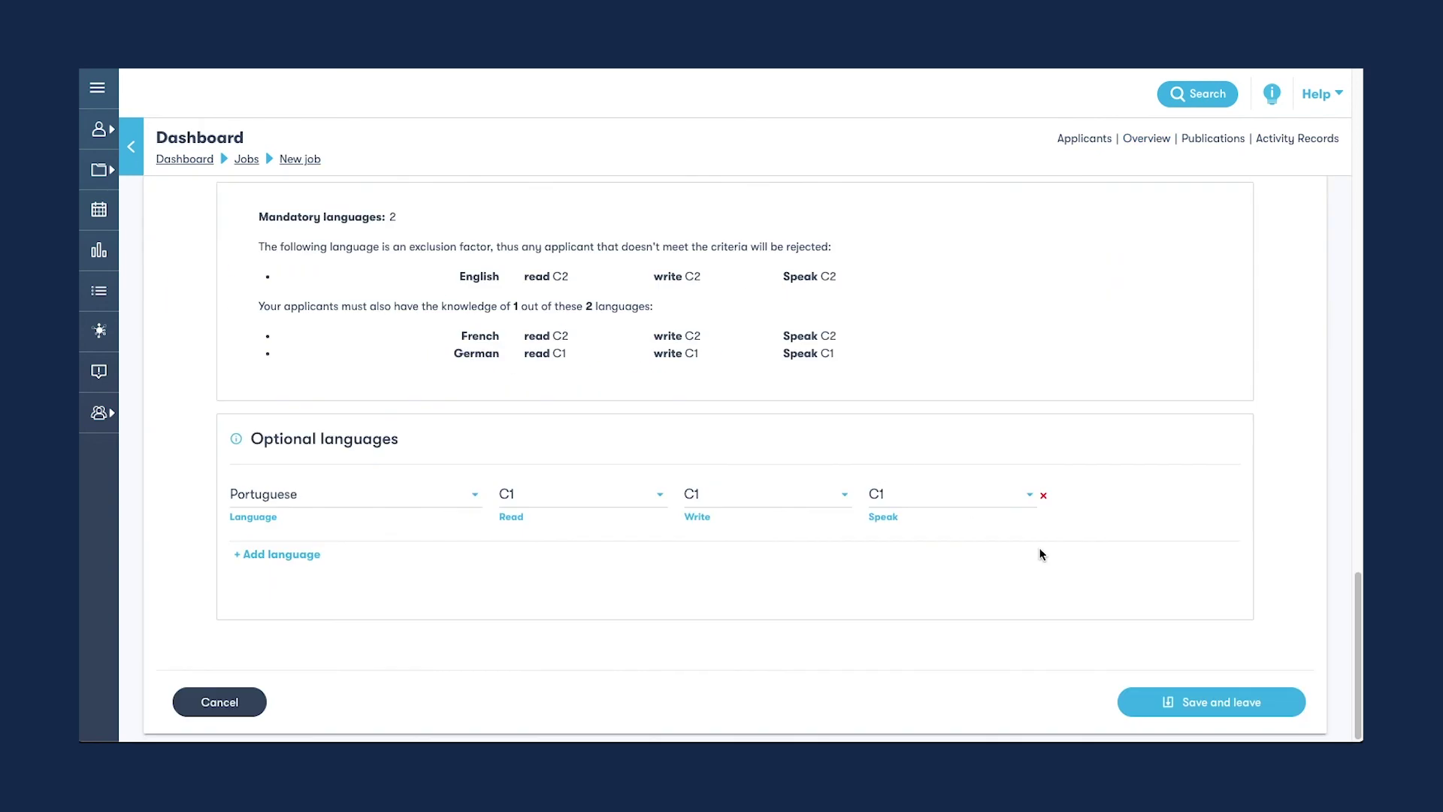
click(1189, 701)
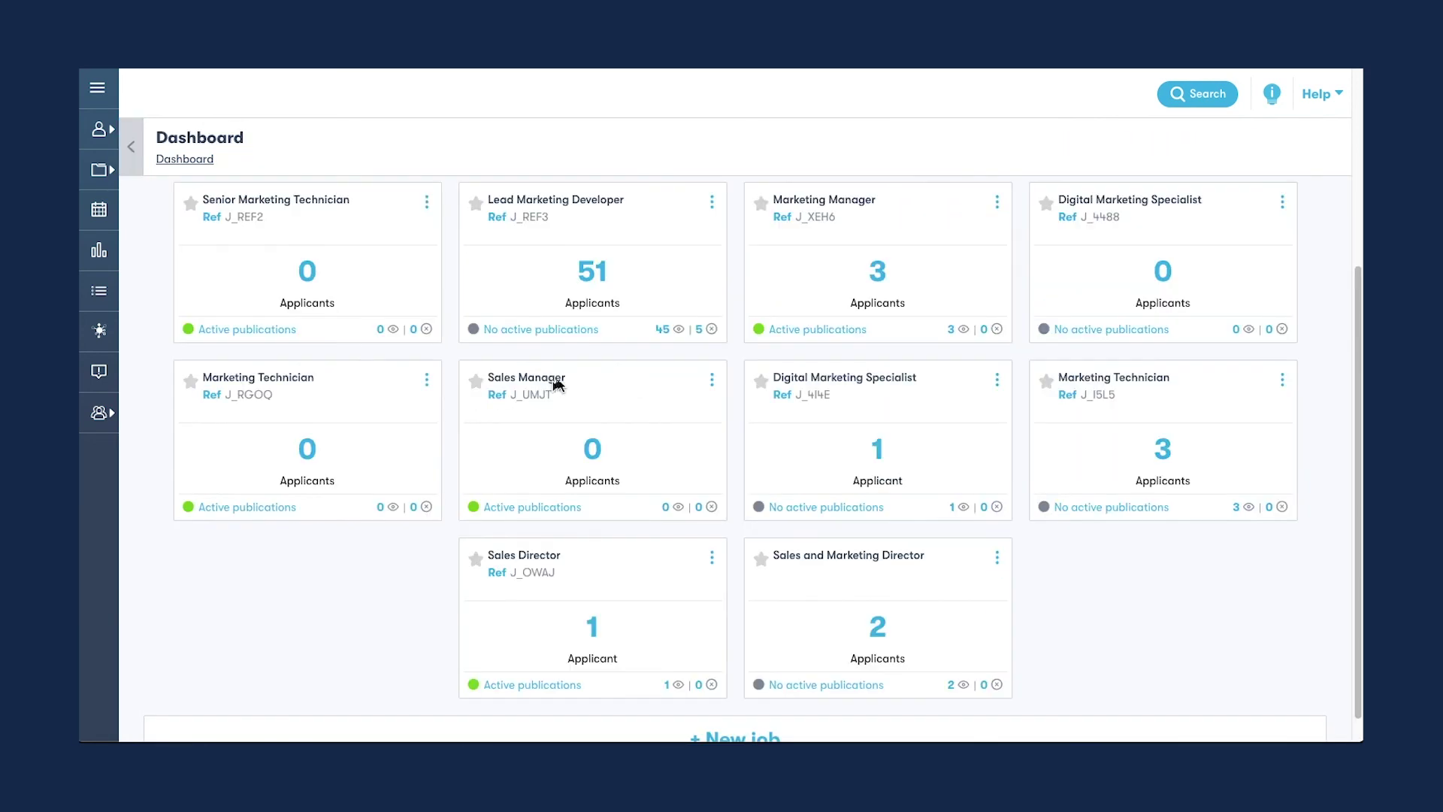
Step: Open the Sales Manager job's external publication for editing and go to the interview questions in its application steps
click(562, 384)
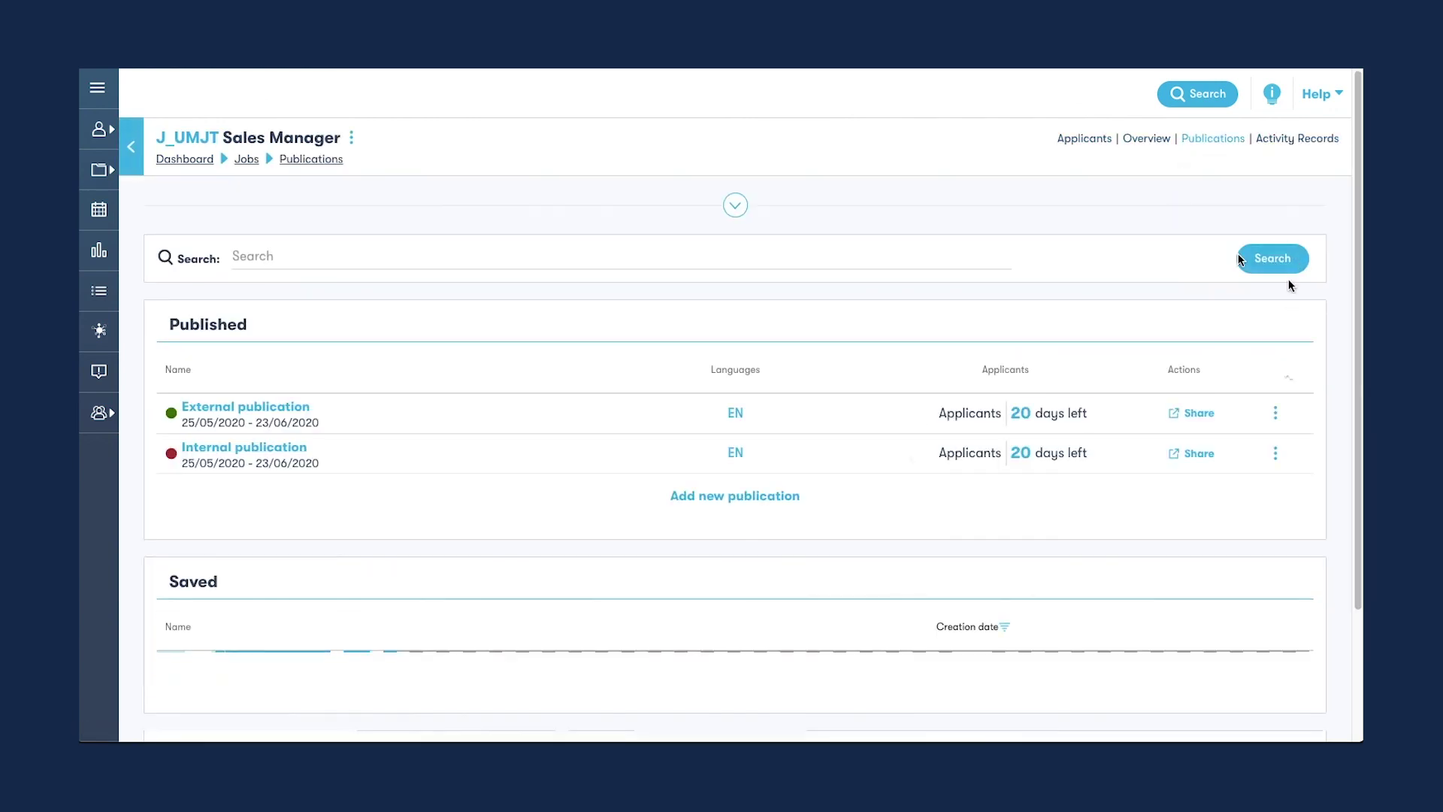
click(1275, 414)
click(830, 417)
click(1233, 230)
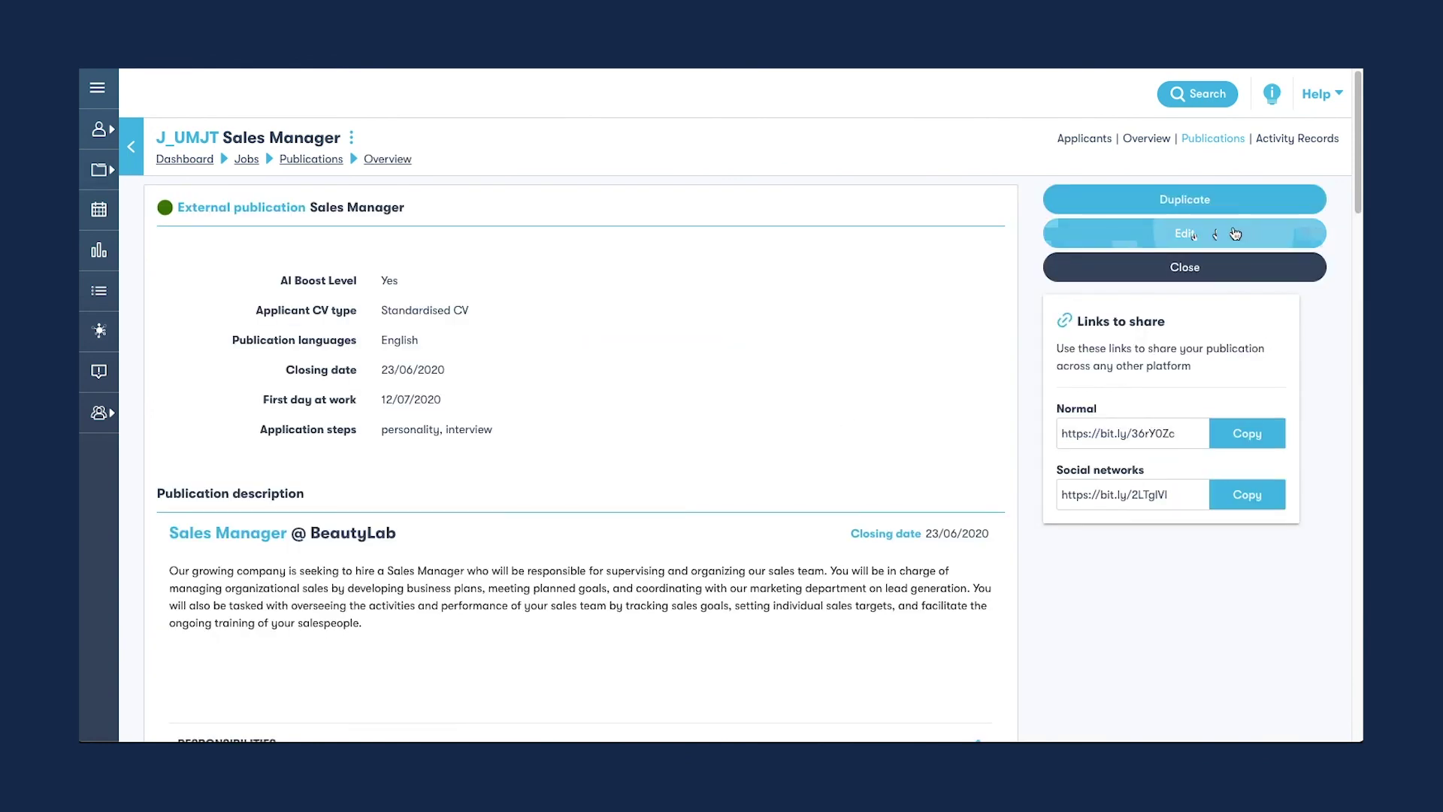
scroll(932, 483, down, 5)
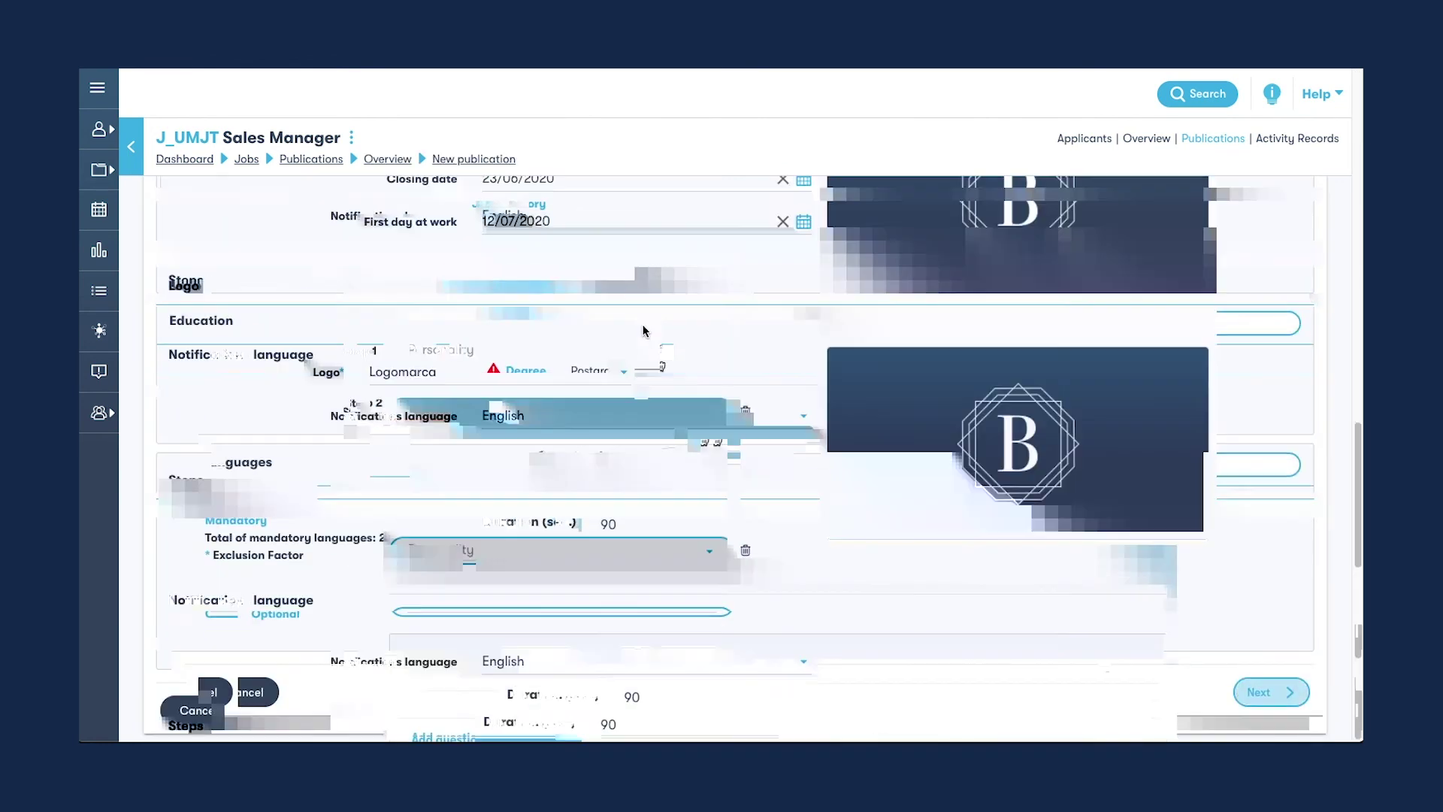
click(609, 400)
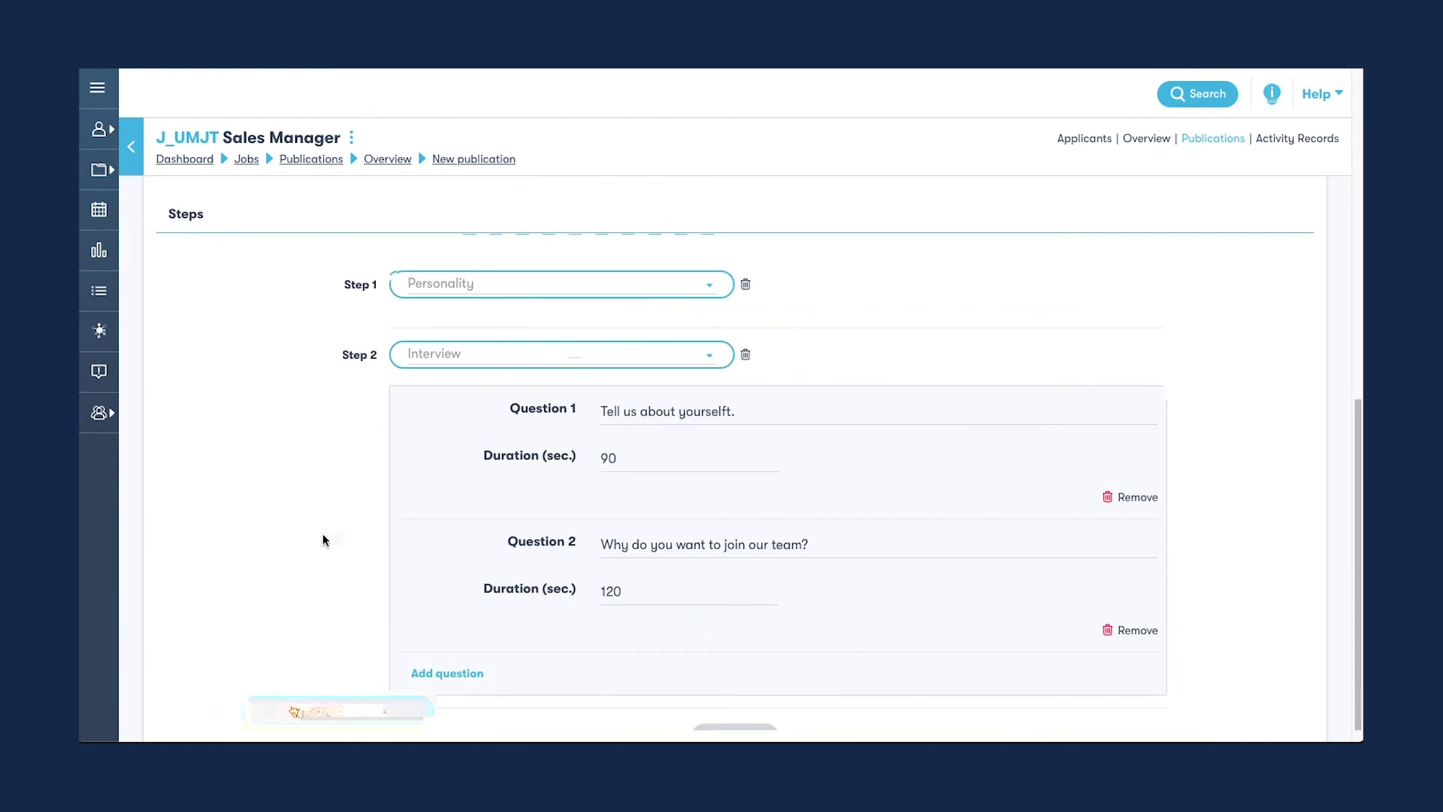